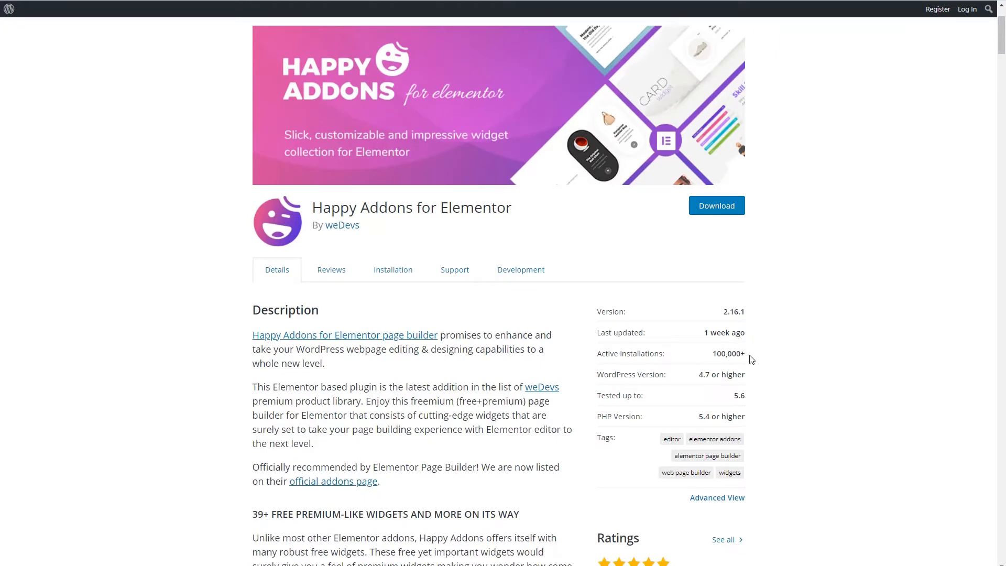
Review the Happy Addons for Elementor plugin page, including its ratings, and the Happy Widgets list in the WordPress dashboard
scroll(751, 359, down, 2)
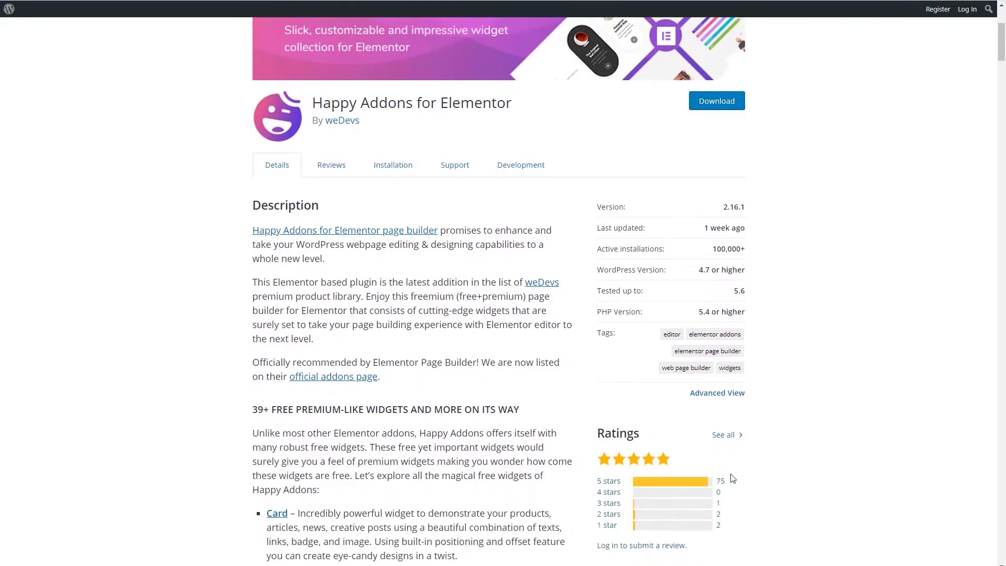
scroll(734, 478, down, 4)
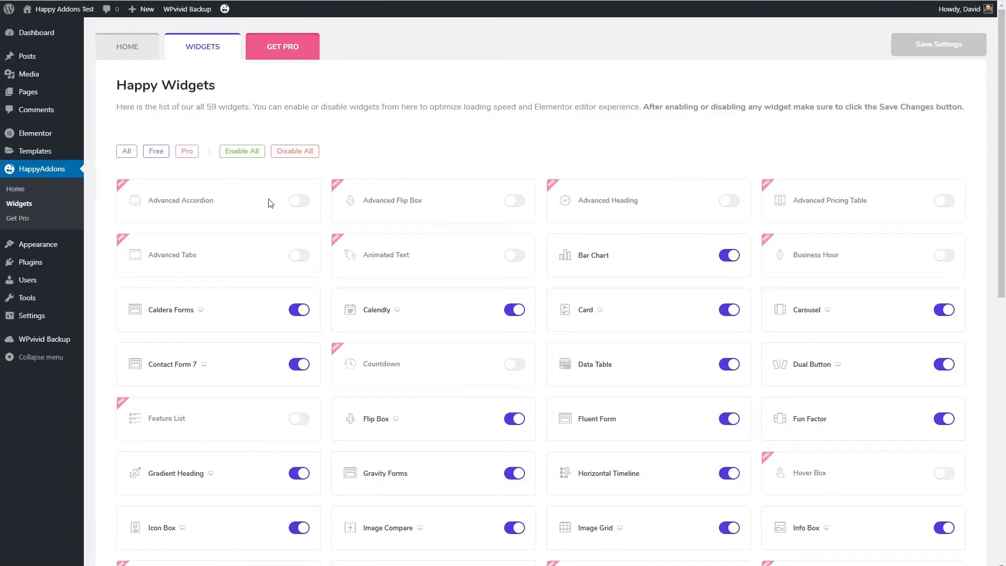
scroll(271, 203, down, 2)
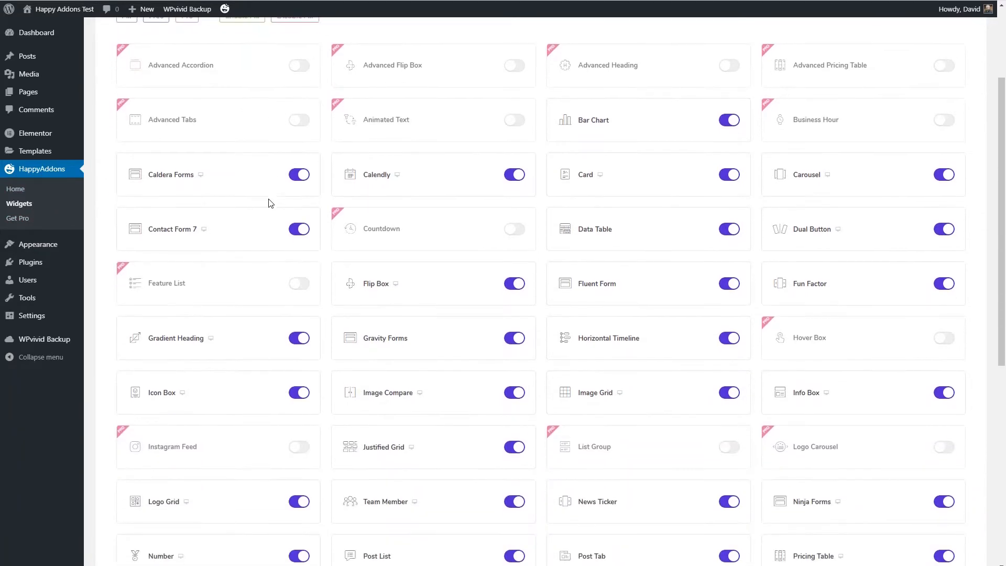
scroll(270, 203, up, 1)
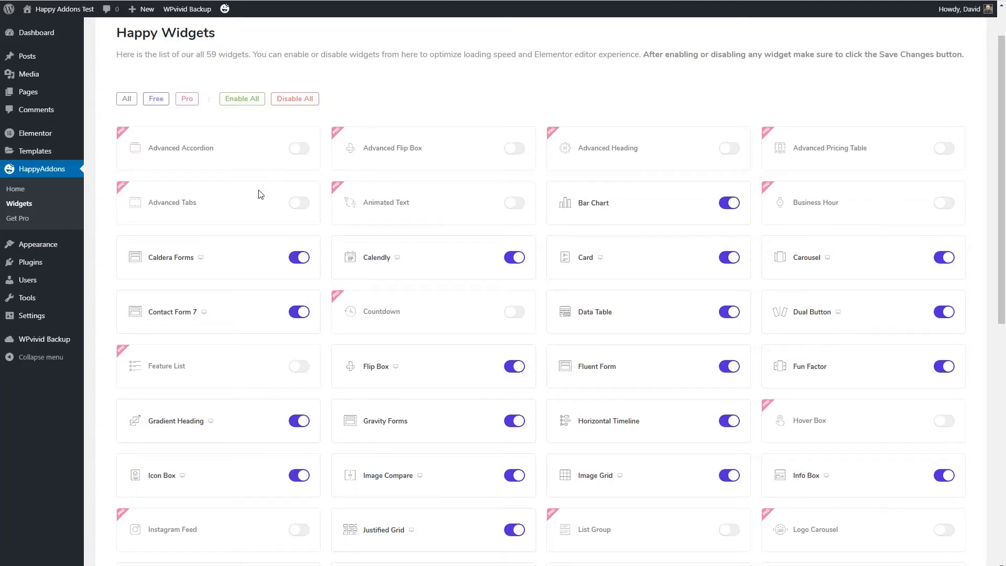
scroll(259, 194, down, 1)
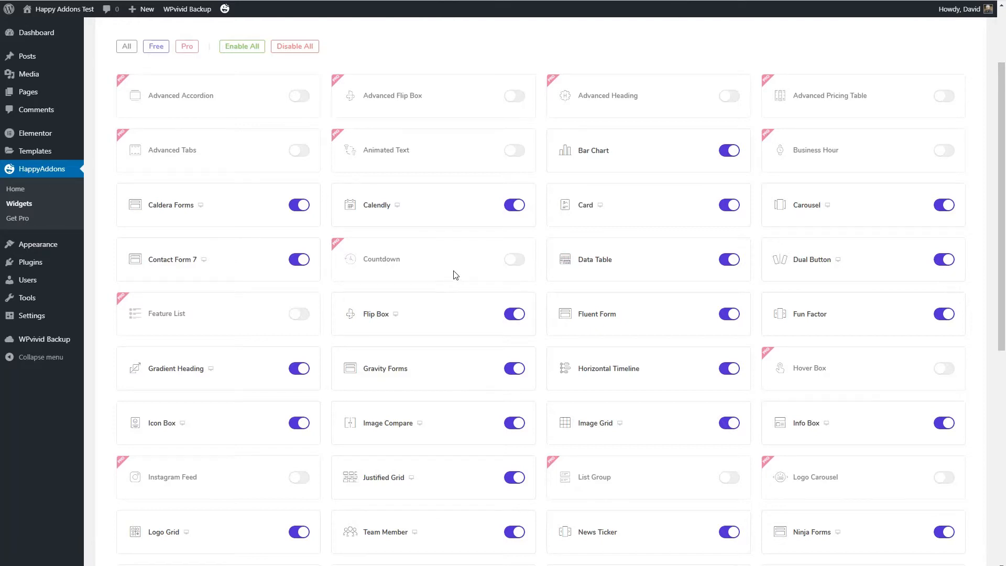
scroll(456, 275, up, 1)
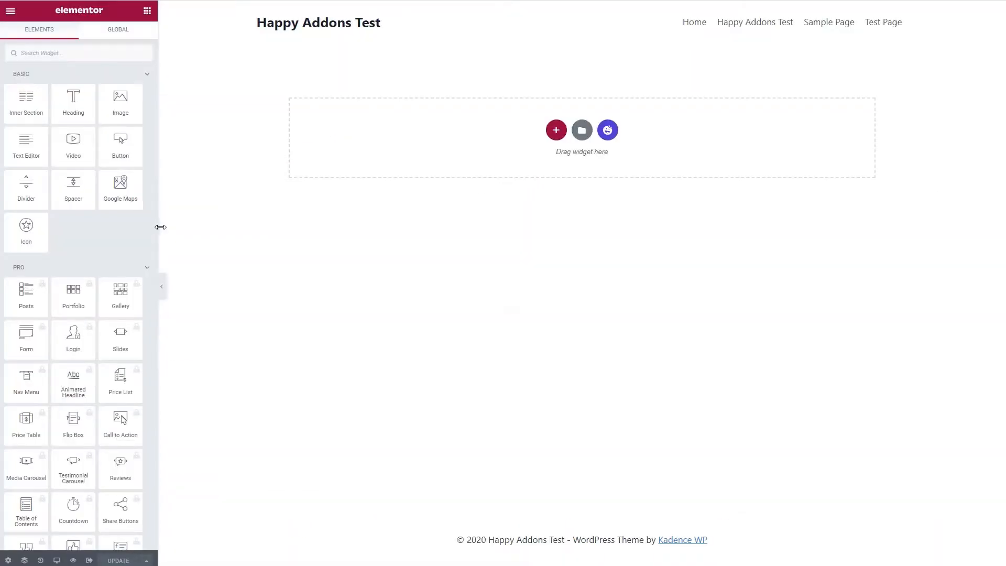
Switch to the Elementor editor, widen the widget panel to five columns and find the Happy Addons widgets
drag(160, 227, 245, 219)
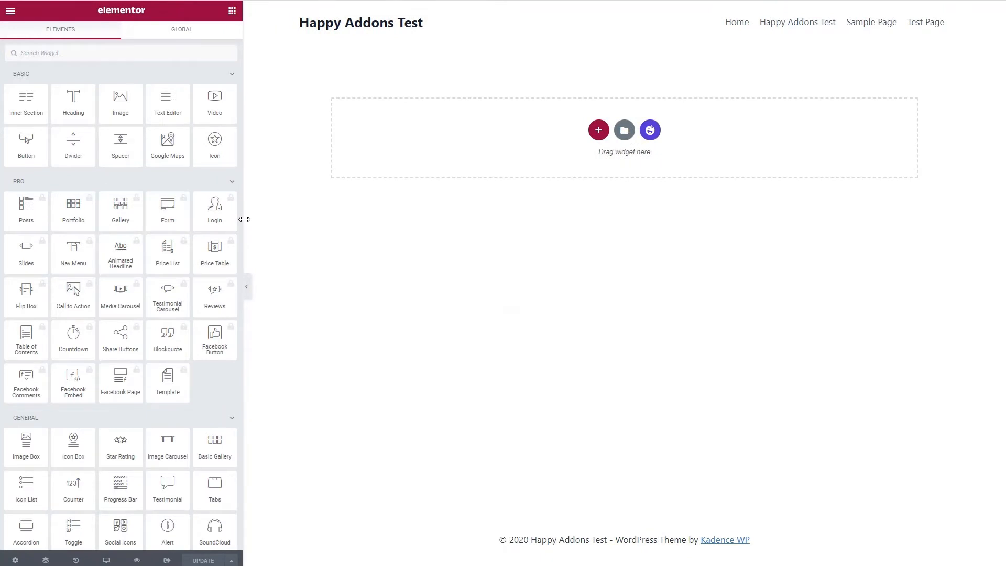
scroll(214, 224, down, 12)
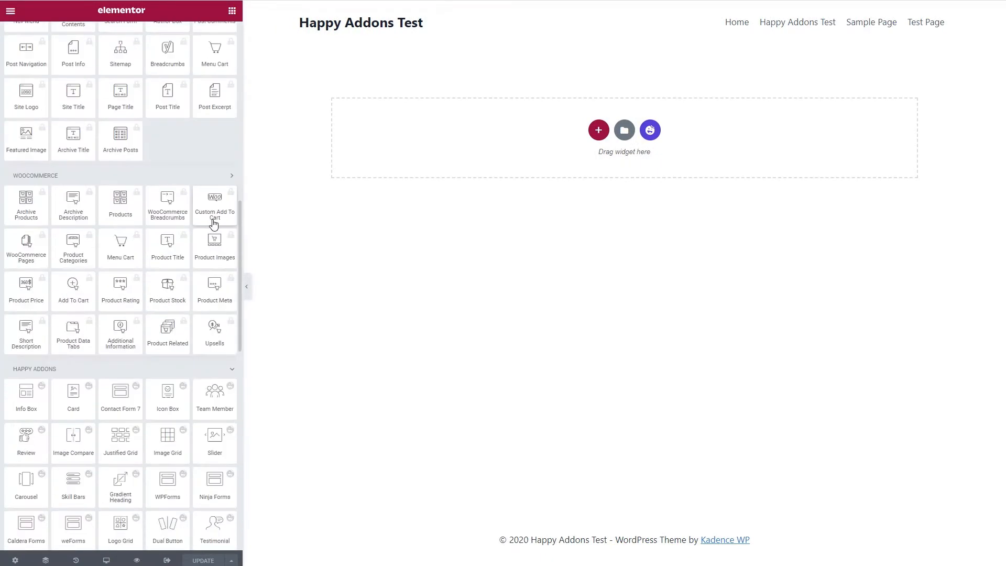
scroll(213, 223, down, 5)
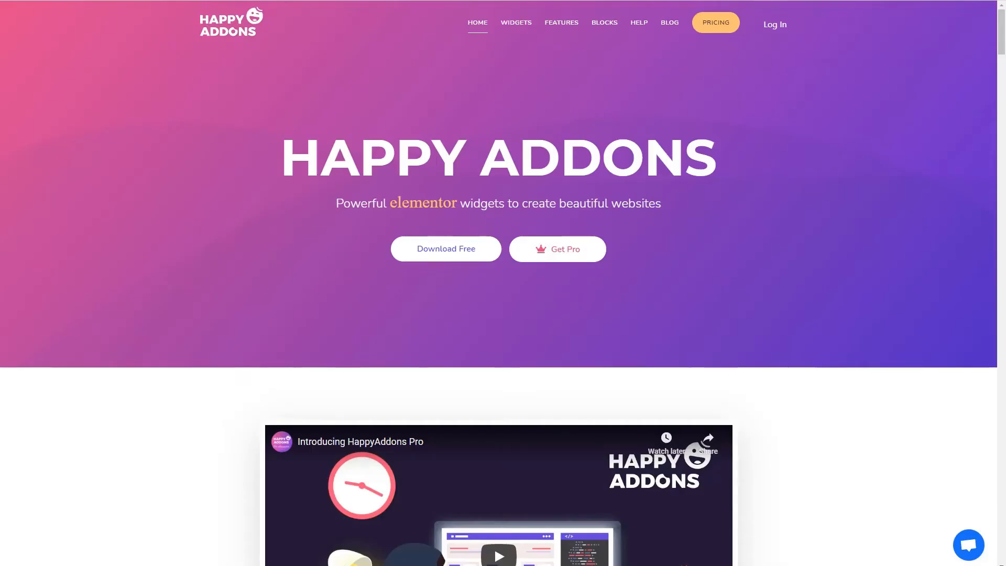
Open the widget overview on the Happy Addons website and look through the free and pro widgets
click(516, 22)
scroll(315, 95, down, 2)
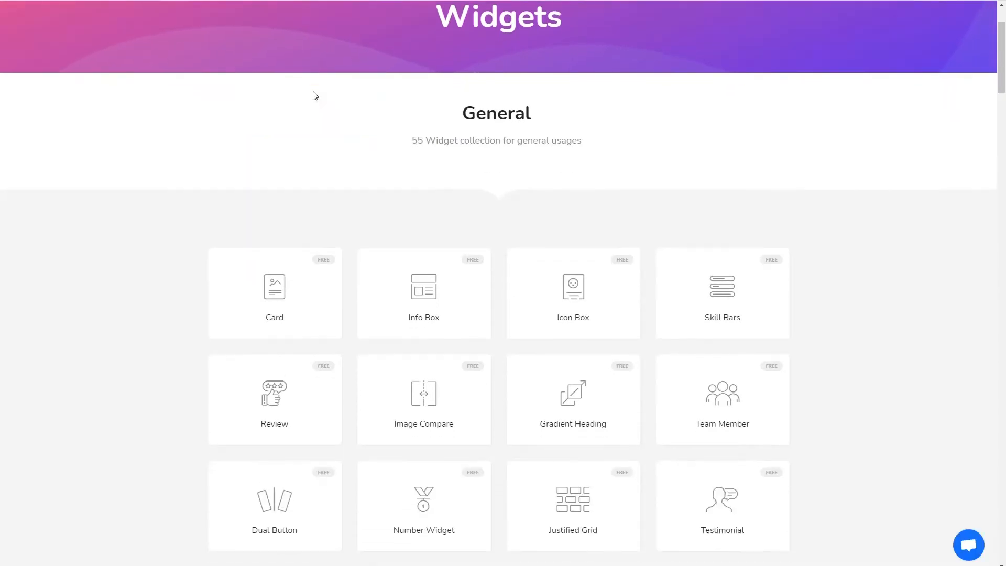
scroll(314, 96, down, 2)
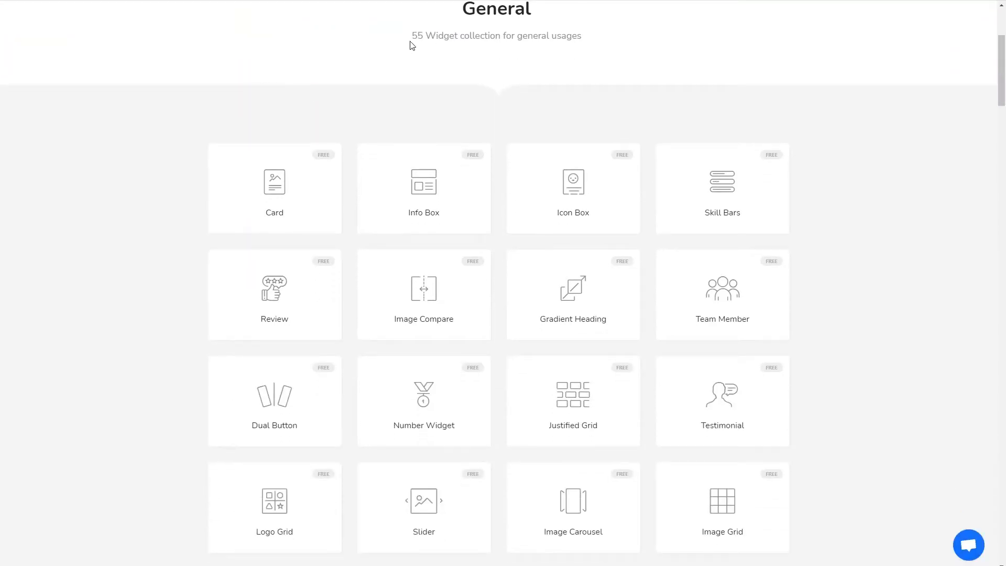
scroll(328, 56, down, 7)
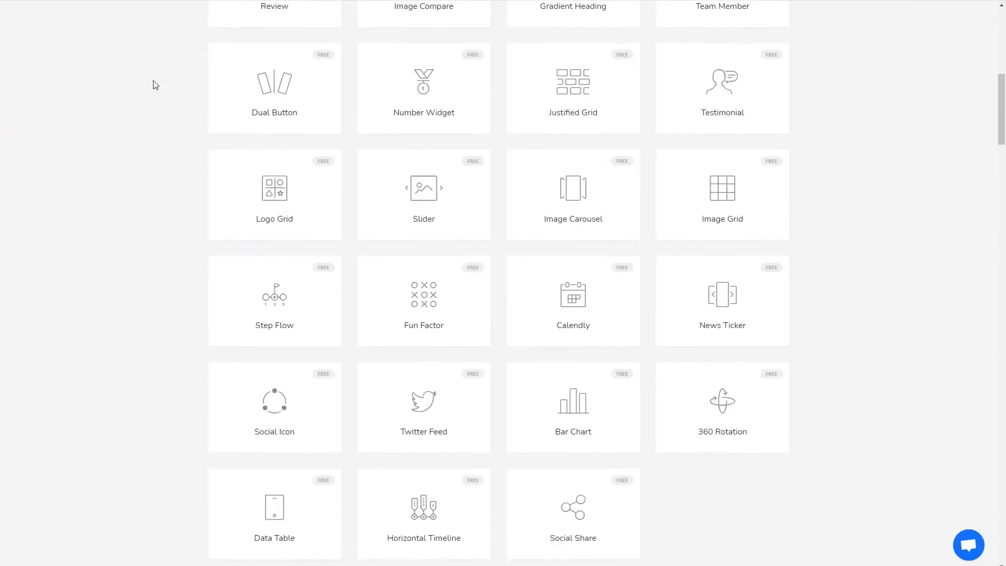
scroll(158, 82, down, 8)
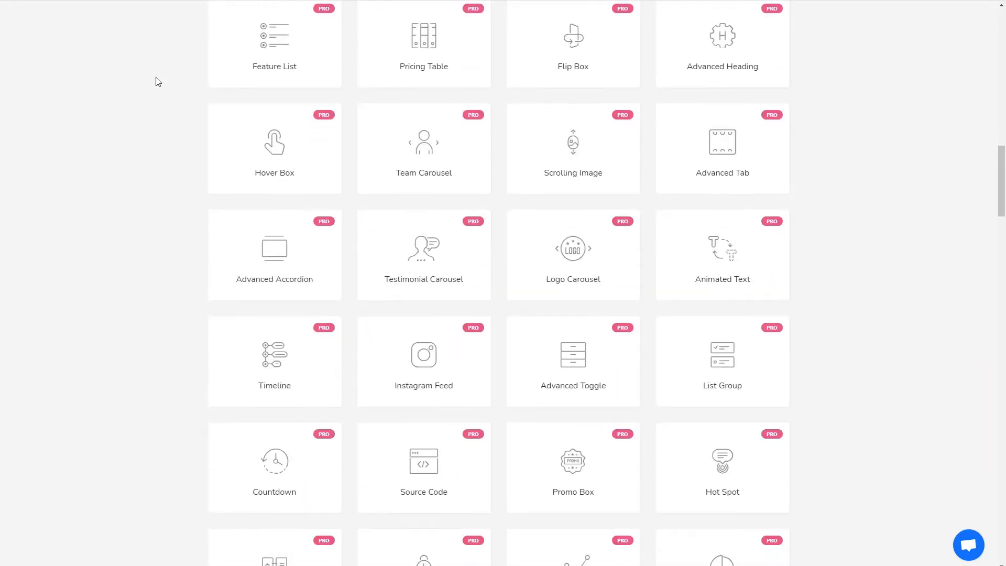
scroll(158, 82, up, 14)
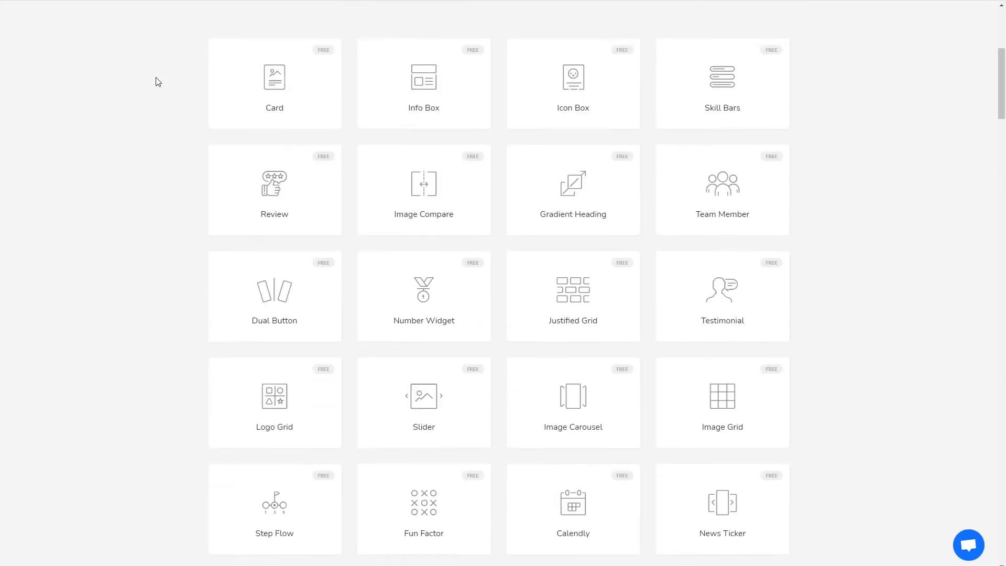
Open the Card widget's demo page and examine its Design 1 examples
click(278, 89)
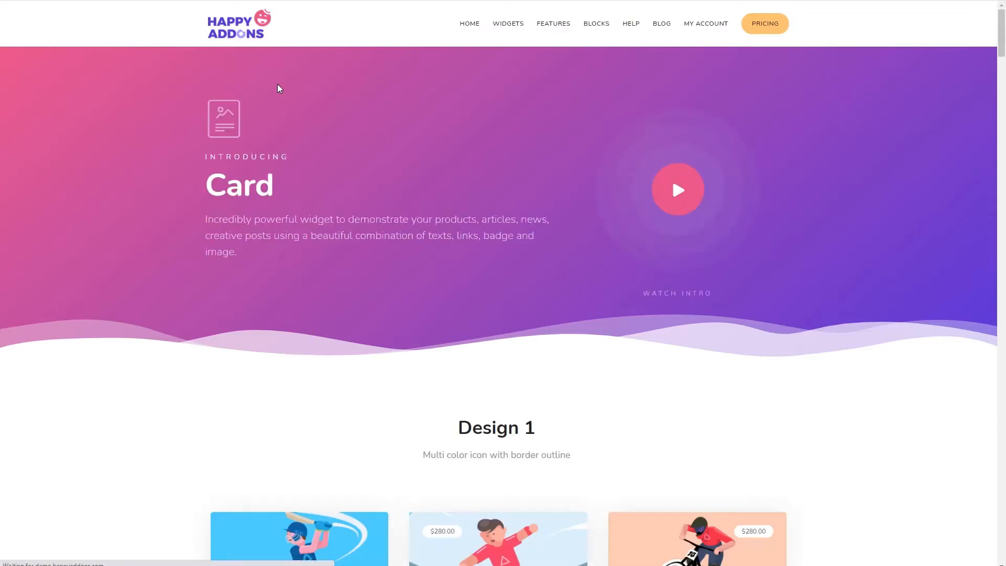
scroll(277, 87, down, 4)
scroll(276, 88, down, 3)
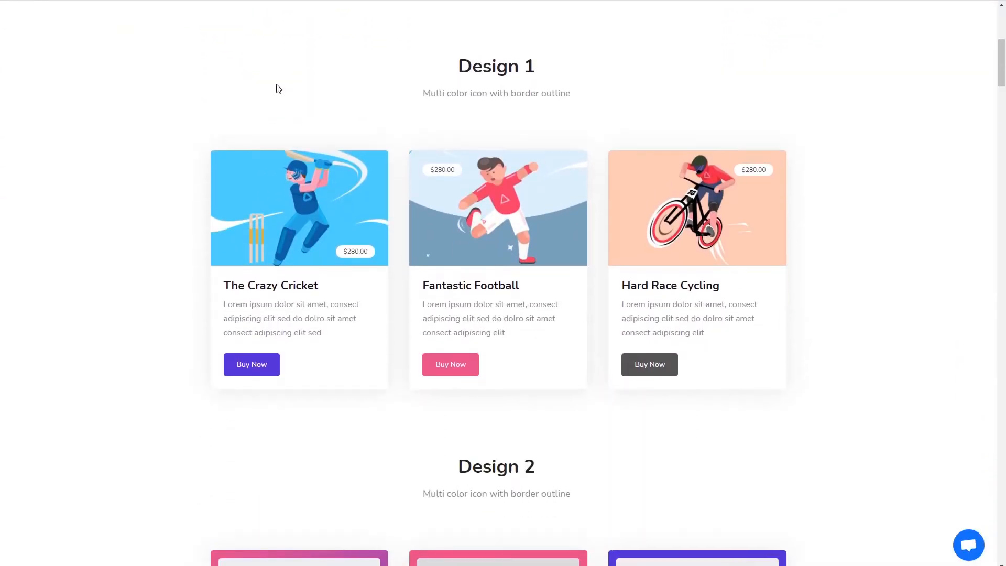
scroll(276, 88, up, 7)
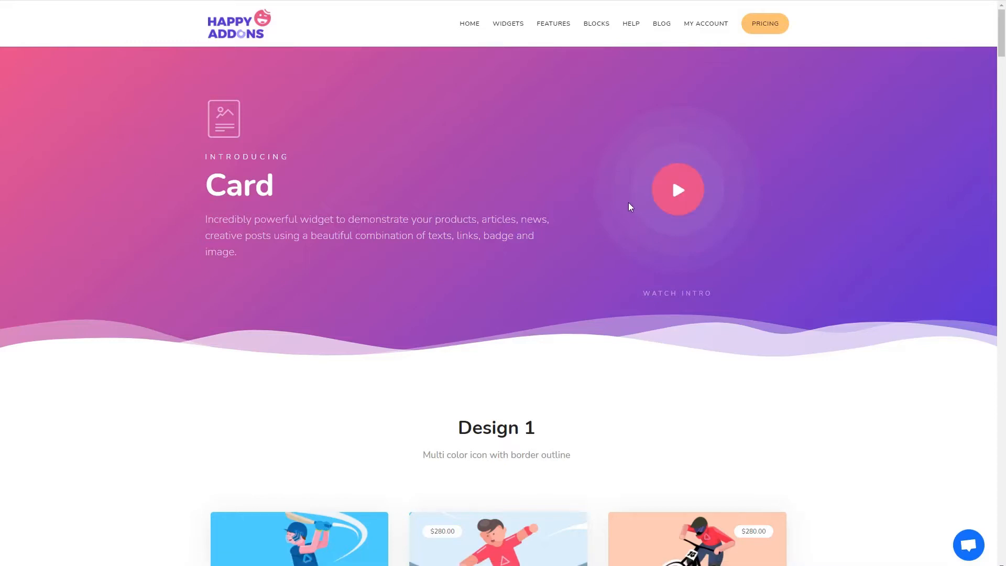
mouse_move(554, 30)
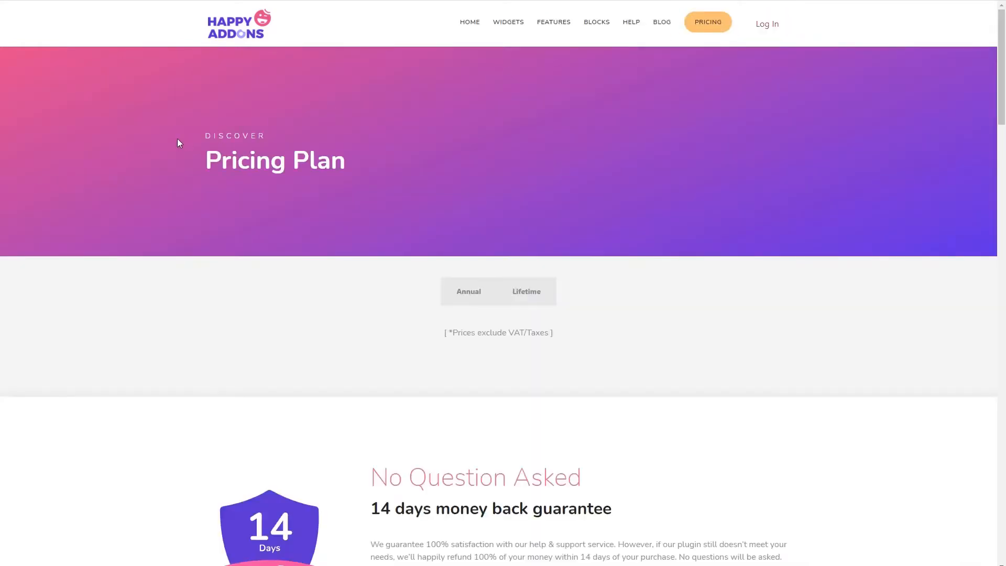
Compare the annual Starter, Professional and Business plans on the pricing page and switch to lifetime pricing
scroll(181, 137, down, 4)
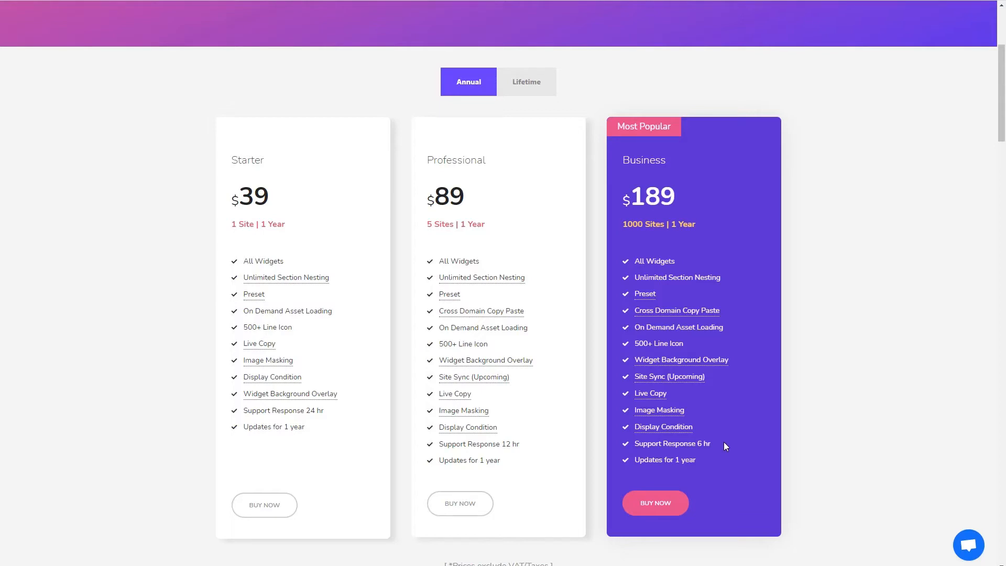
click(522, 83)
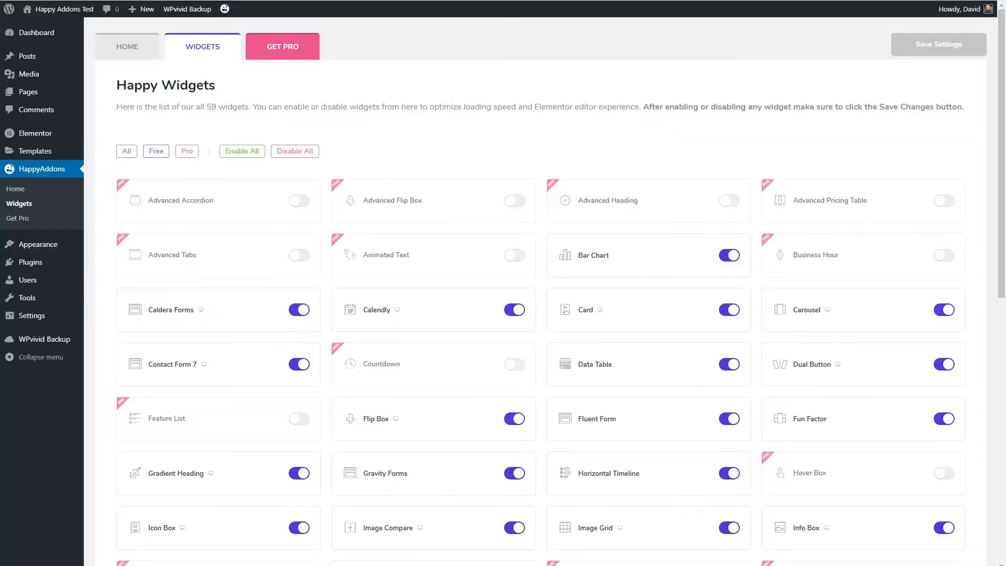
Activate the Happy Elementor Addons Pro plugin from the site's installed plugins
mouse_move(47, 262)
click(105, 263)
click(129, 250)
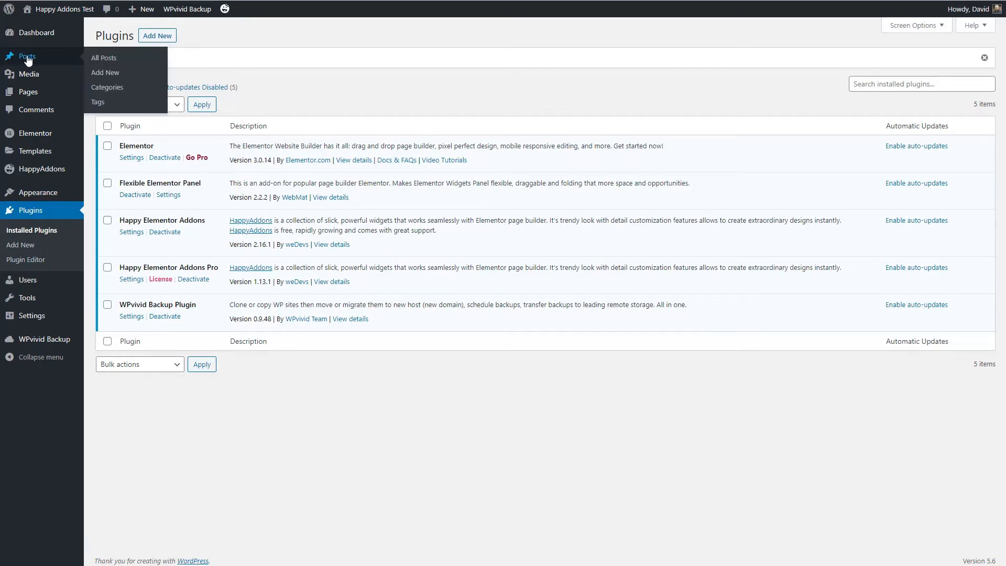
Duplicate the post "Architecto et deserunt odio veritatis repellendus similique" with Happy Clone
click(83, 56)
mouse_move(345, 137)
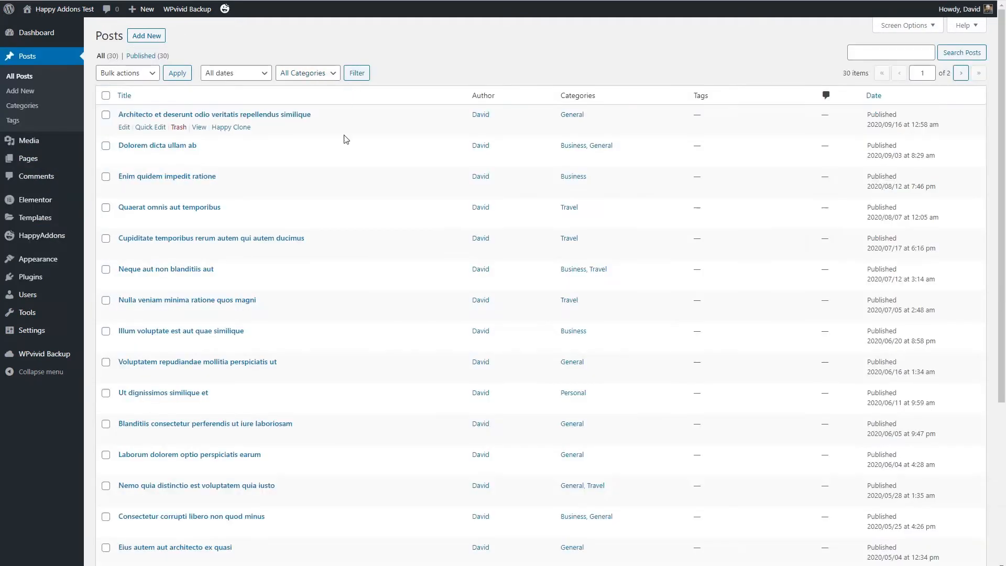
click(238, 132)
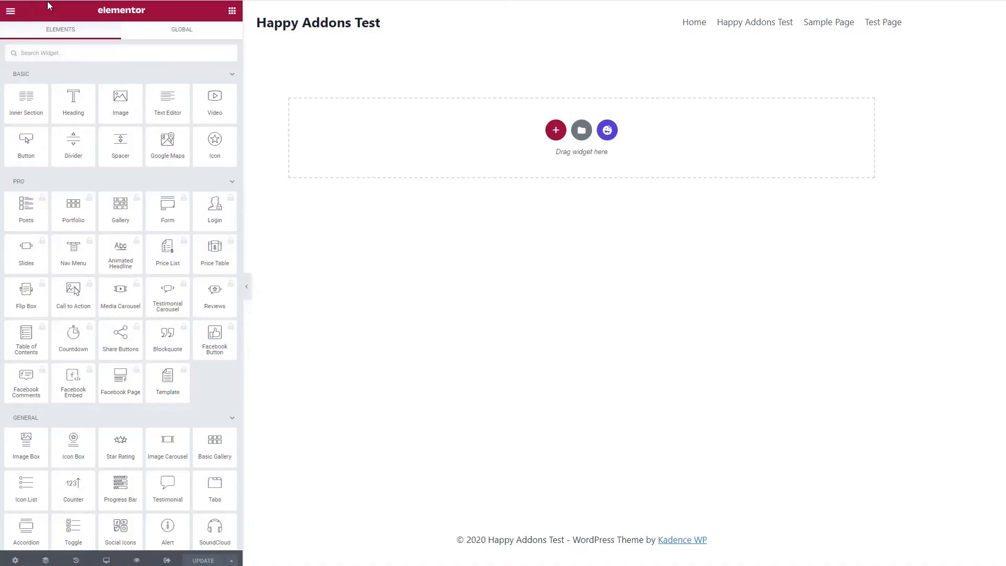
Look through the Happy Addons and Happy Addons Pro widget groups in the Elementor editor
scroll(68, 80, down, 15)
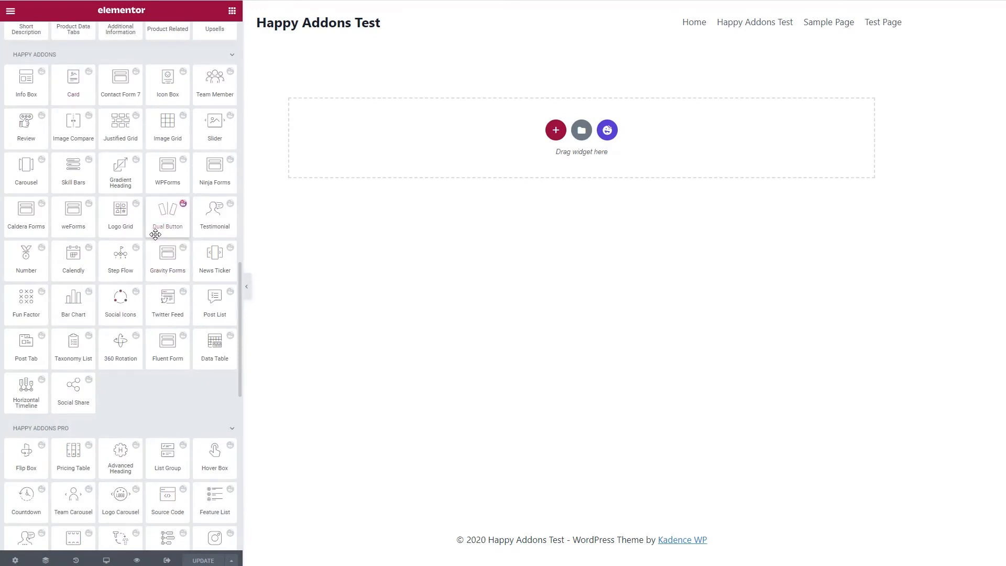
scroll(156, 235, down, 7)
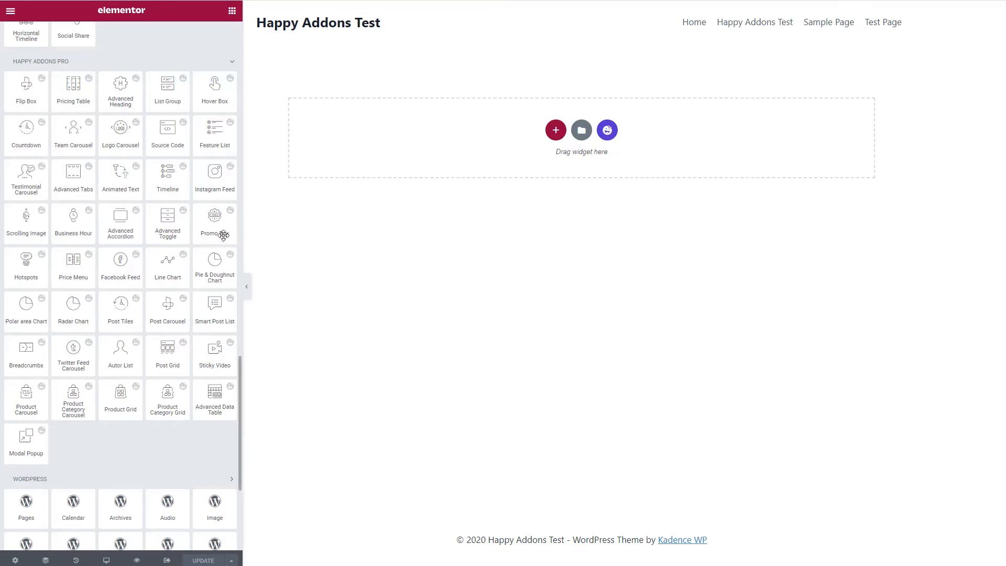
scroll(149, 199, up, 15)
scroll(145, 195, up, 6)
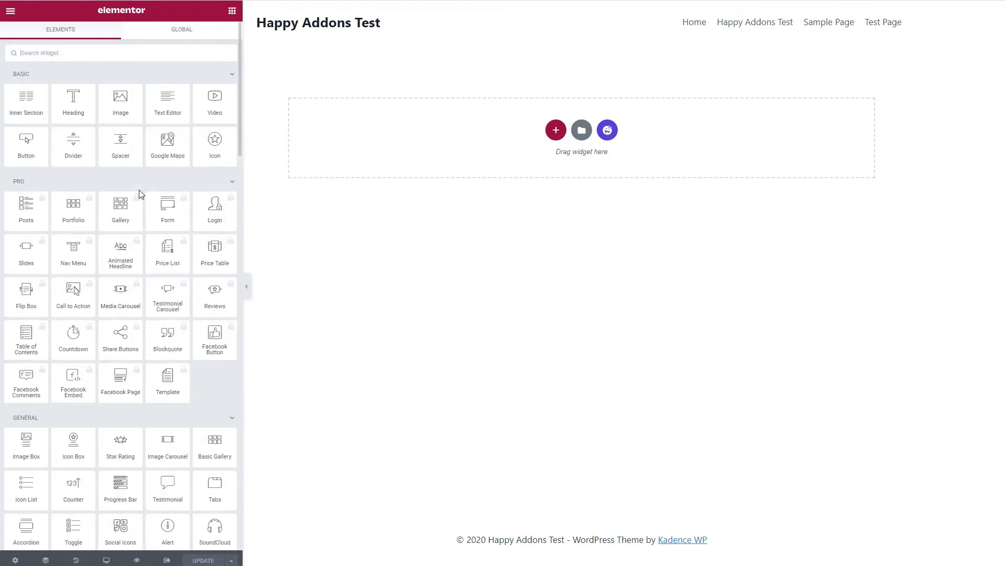
Add a Heading widget to the empty page and set its section's top and bottom margins to 50 px
drag(73, 100, 393, 137)
click(576, 43)
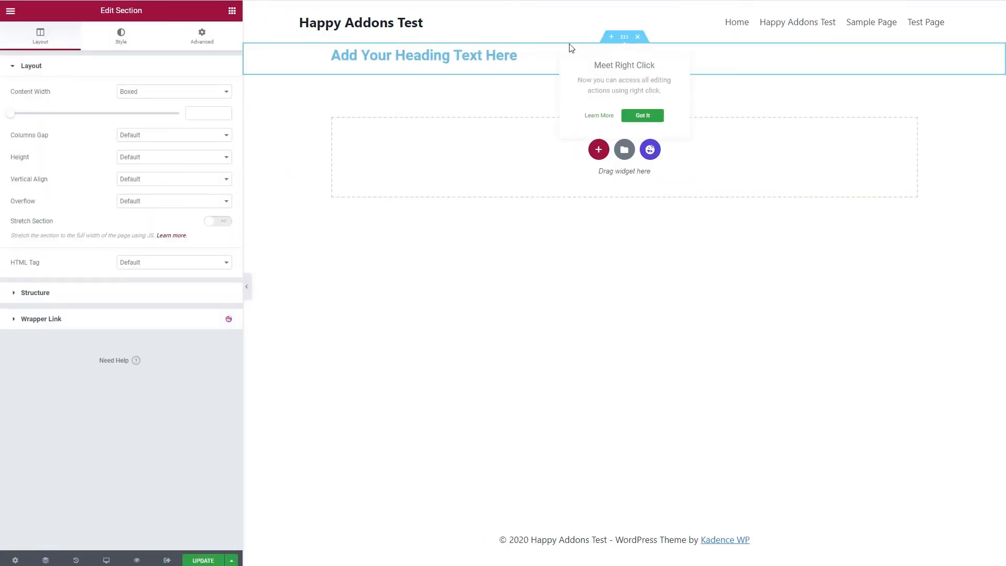
click(202, 35)
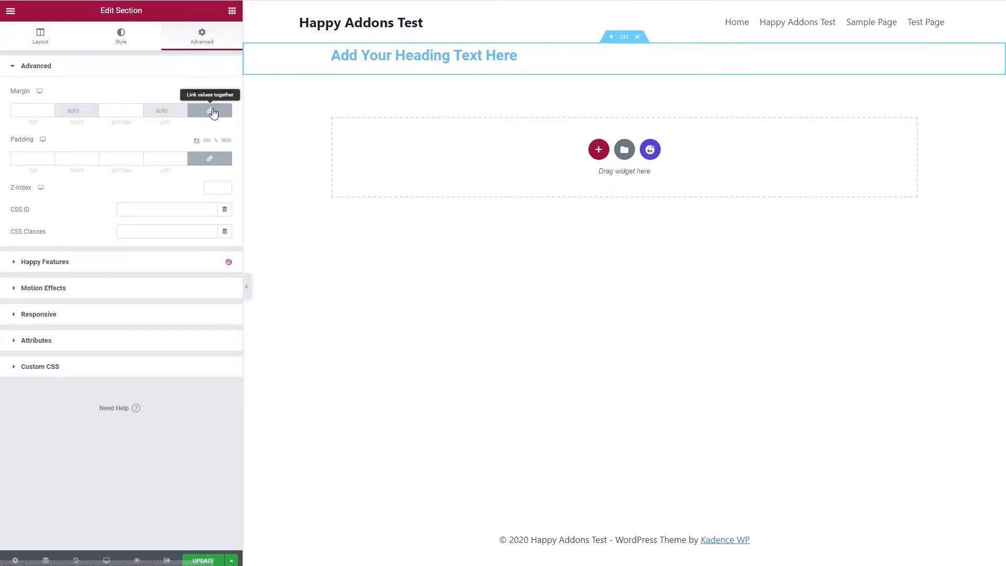
click(19, 108)
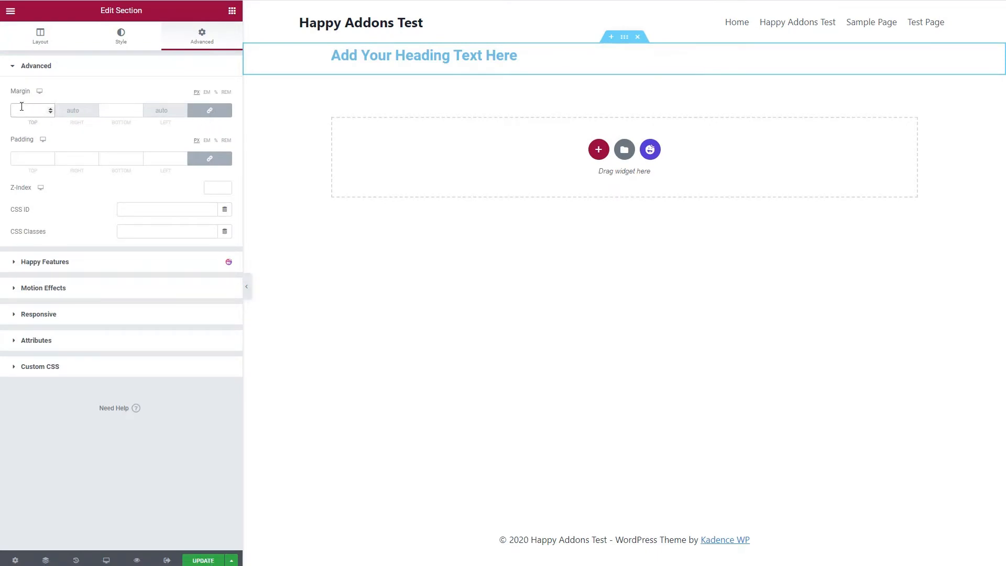
text(50)
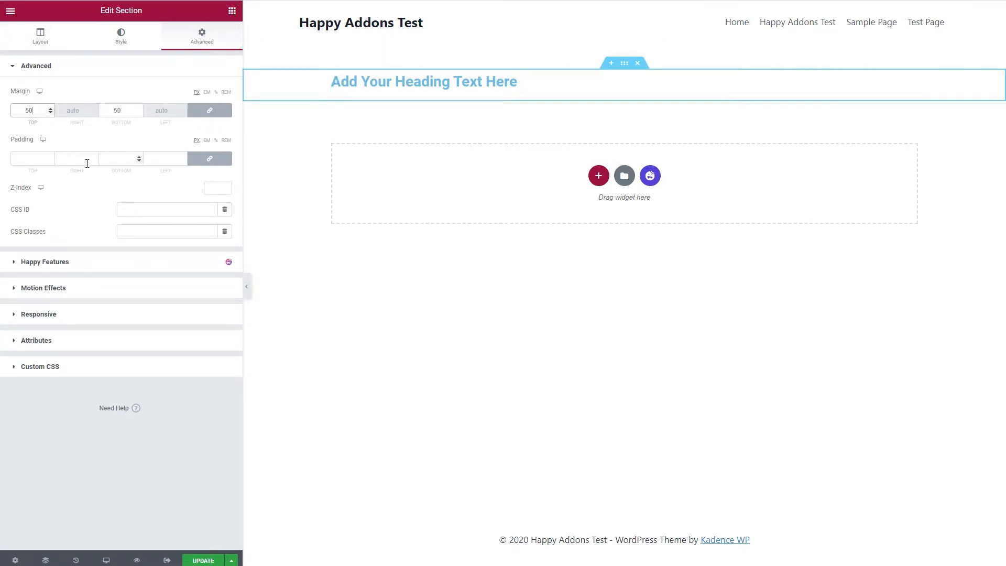
Unlink the section's padding values and set the top padding to 50 px and the bottom padding to 40 px
click(23, 158)
click(210, 158)
click(22, 159)
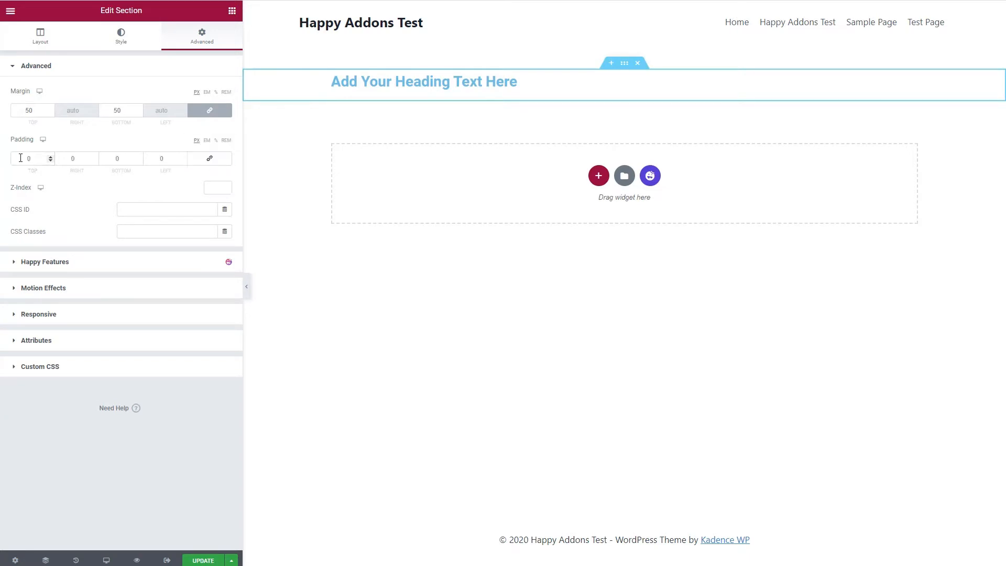
text(50)
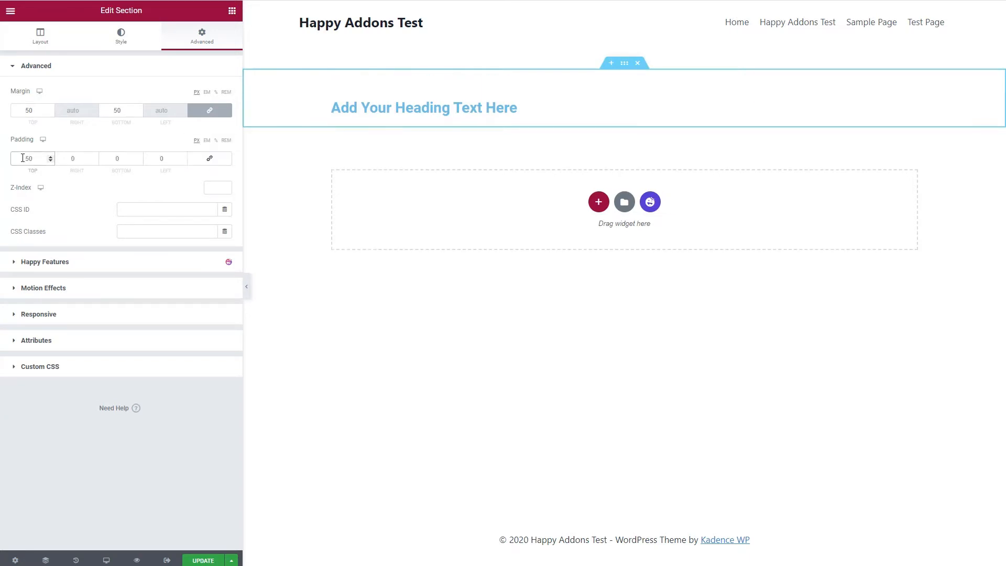
click(113, 158)
text(40)
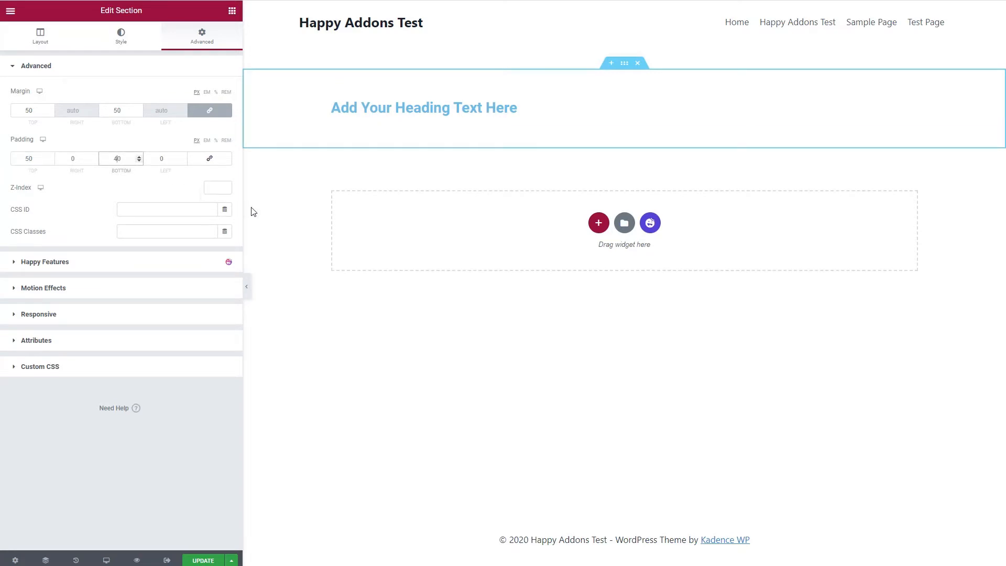
Set the section's typography heading color to a medium-dark blue
click(120, 37)
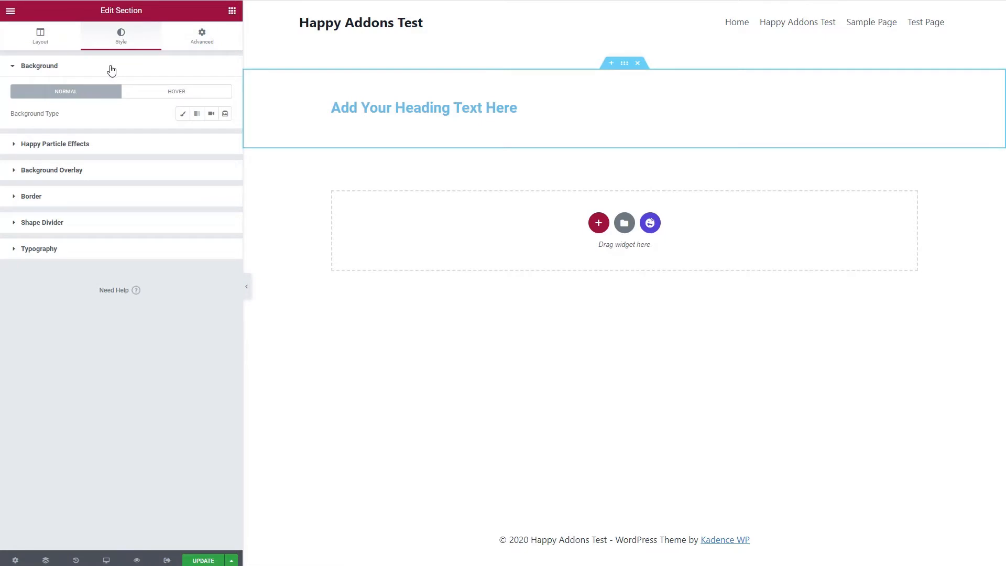
click(22, 197)
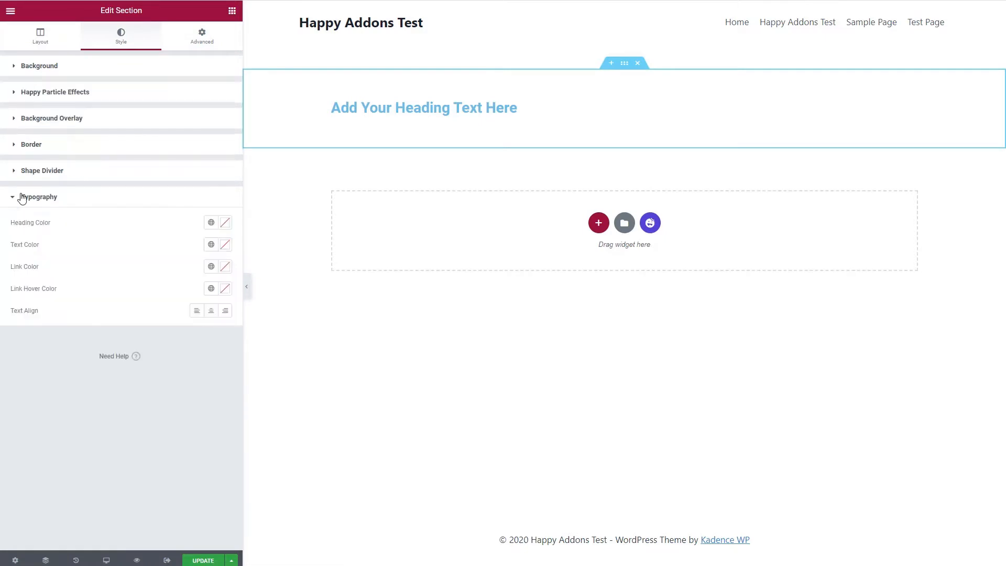
click(225, 222)
click(186, 363)
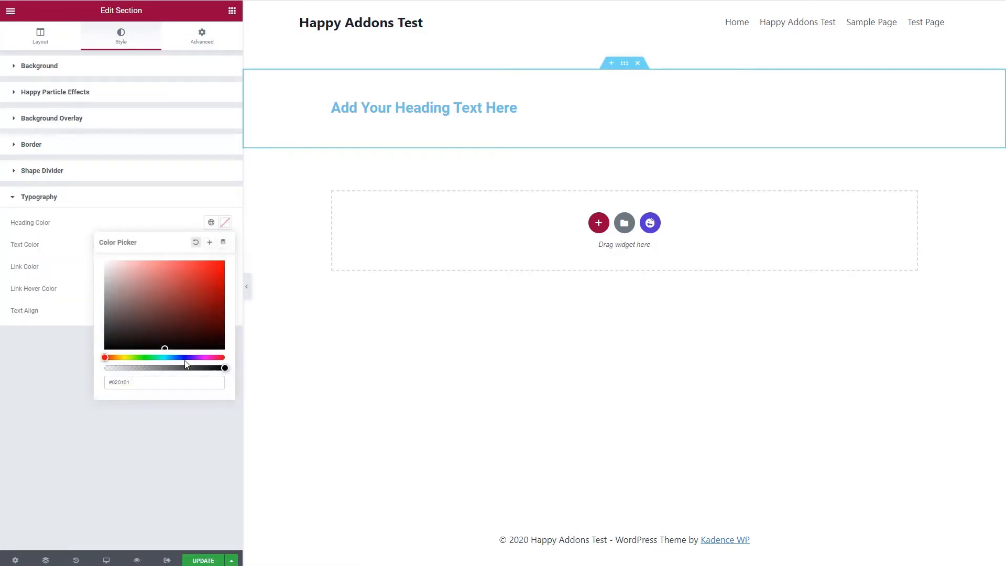
click(181, 358)
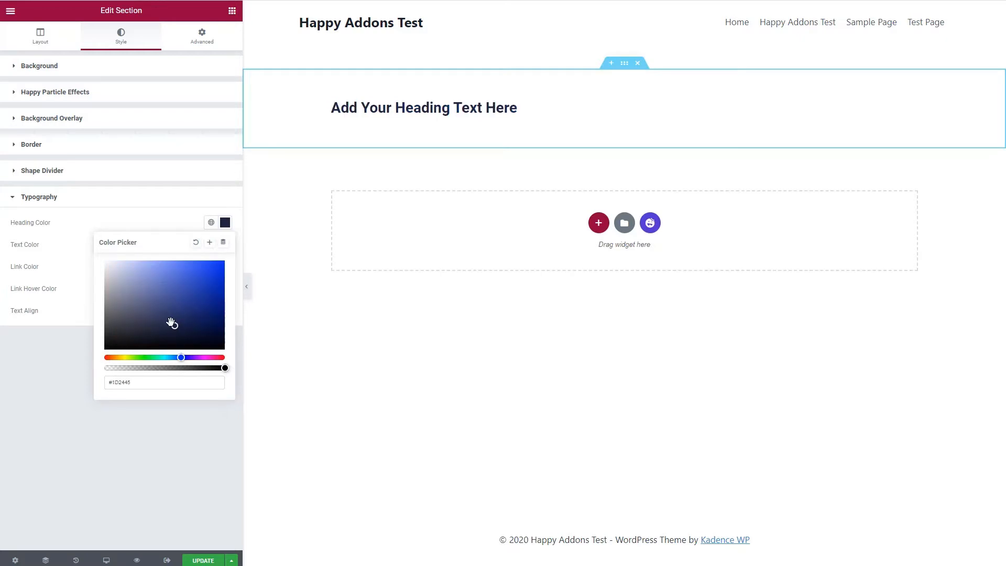
click(164, 321)
click(185, 294)
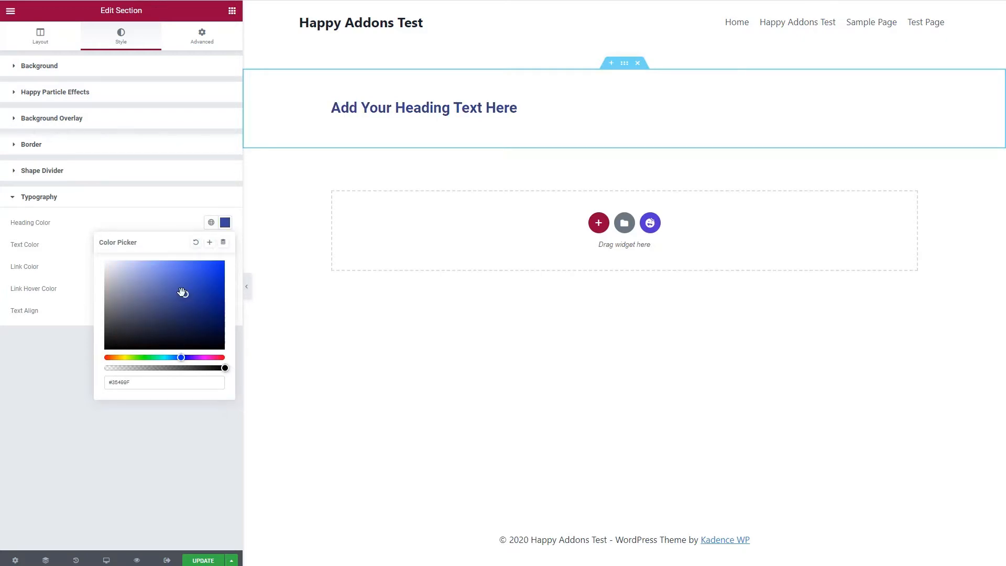
Give the section a classic background in light blue #DEEFF9
click(18, 67)
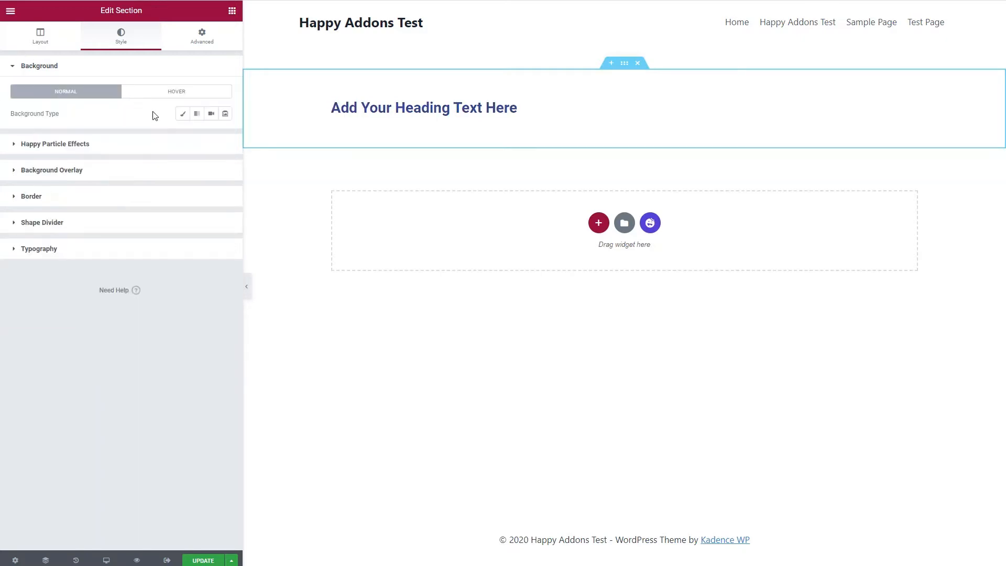
click(182, 114)
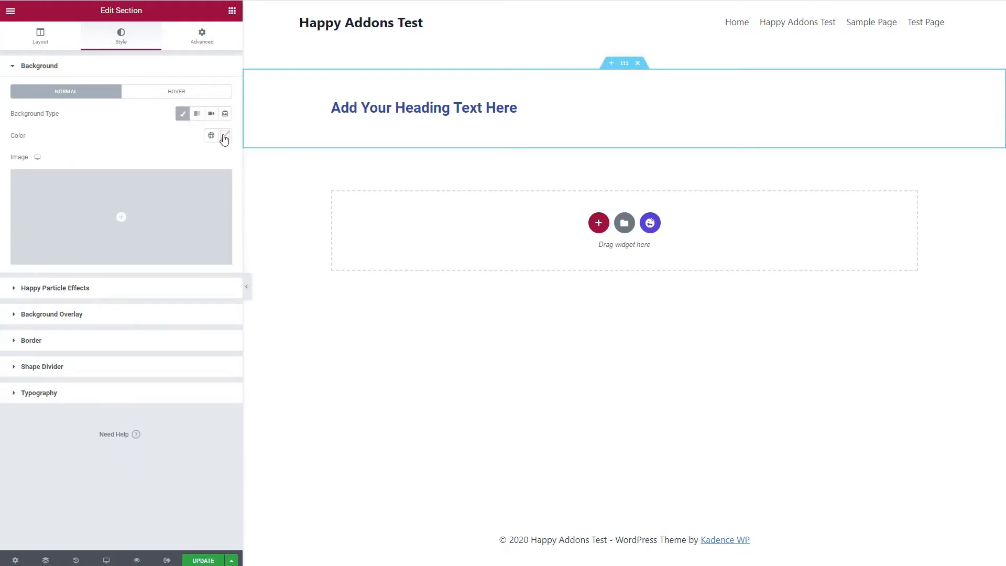
click(224, 135)
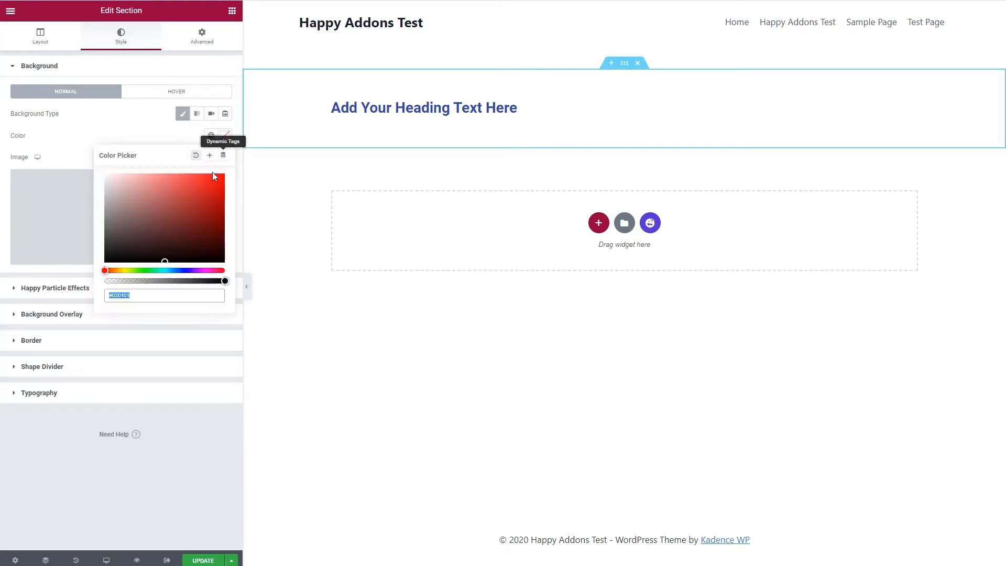
click(172, 270)
click(115, 176)
drag(108, 176, 117, 176)
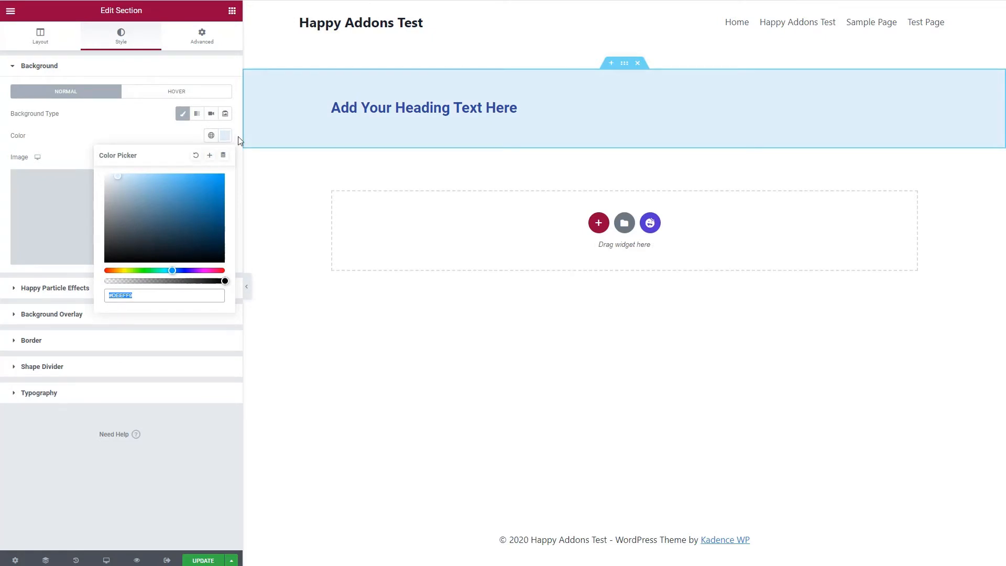
right_click(626, 66)
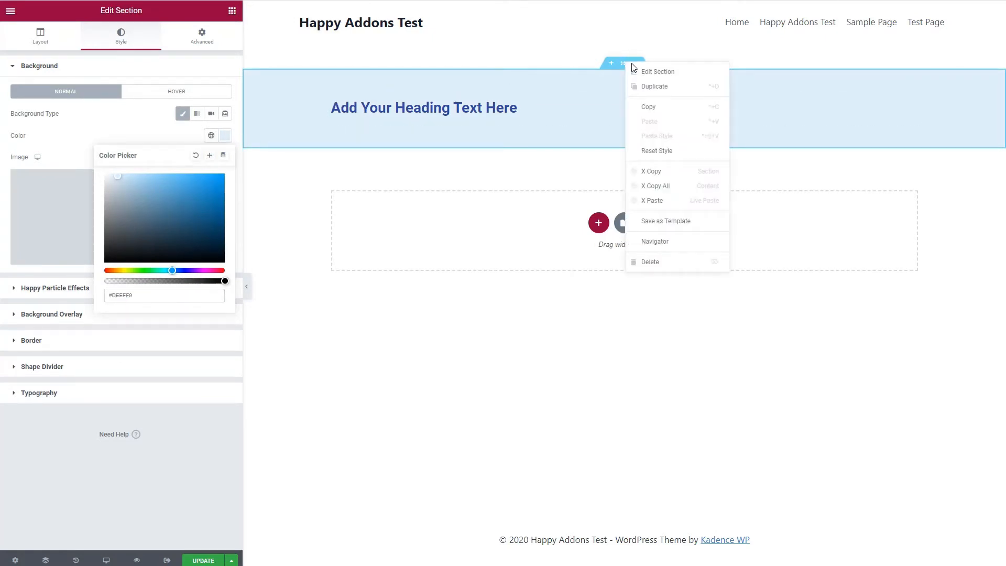
click(633, 74)
click(50, 42)
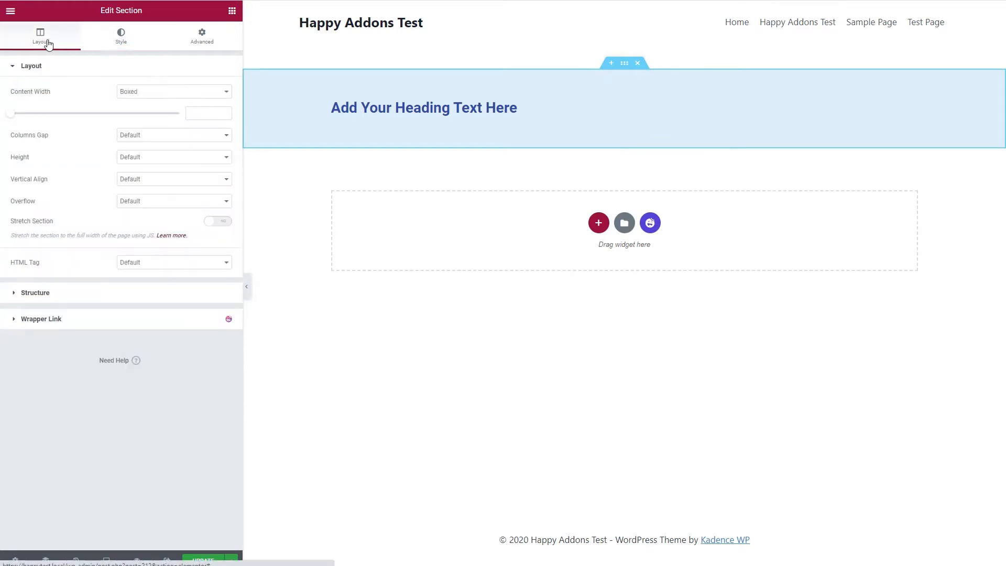
click(15, 321)
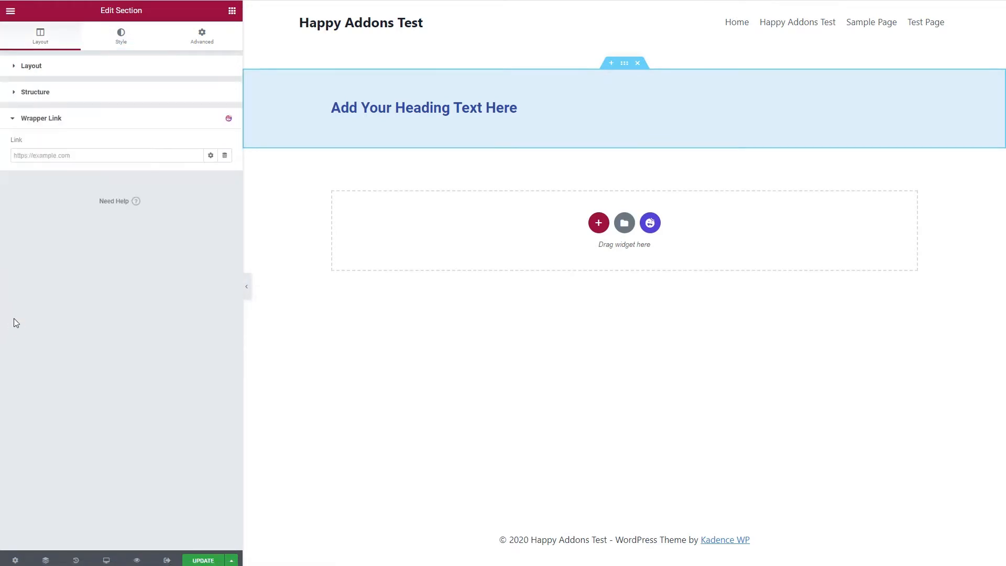
click(75, 154)
text(h)
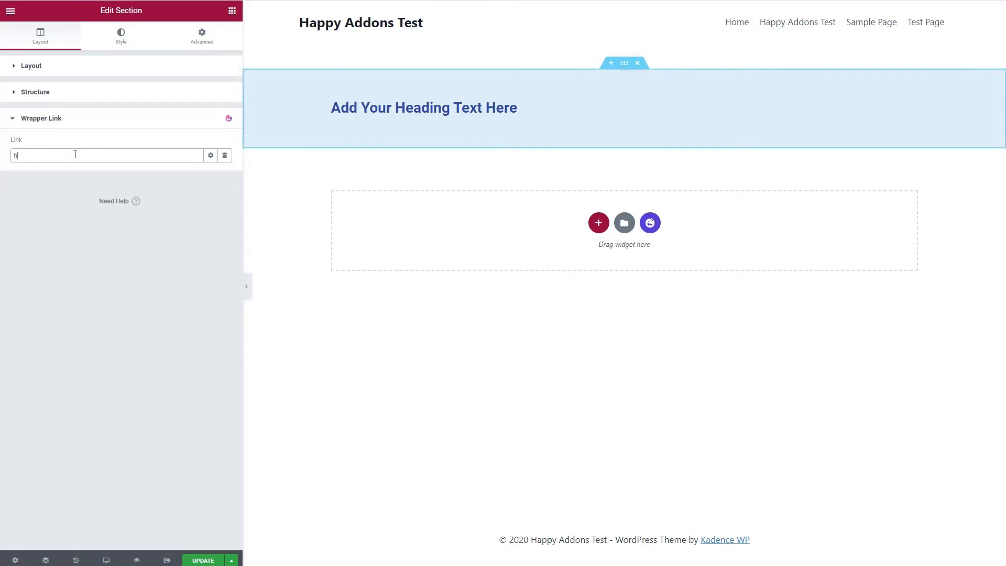
text(ttps://www.google.com)
click(208, 560)
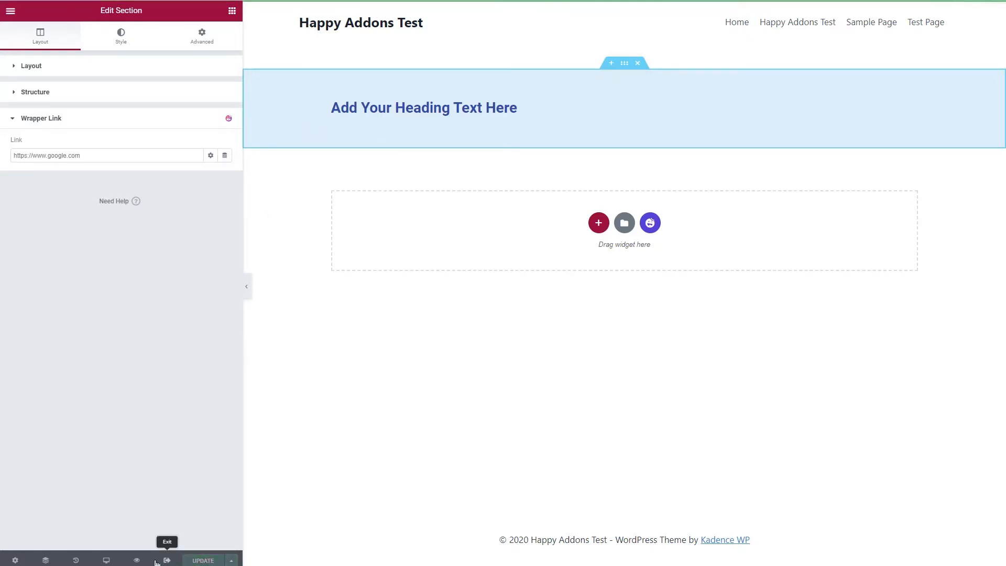
click(137, 560)
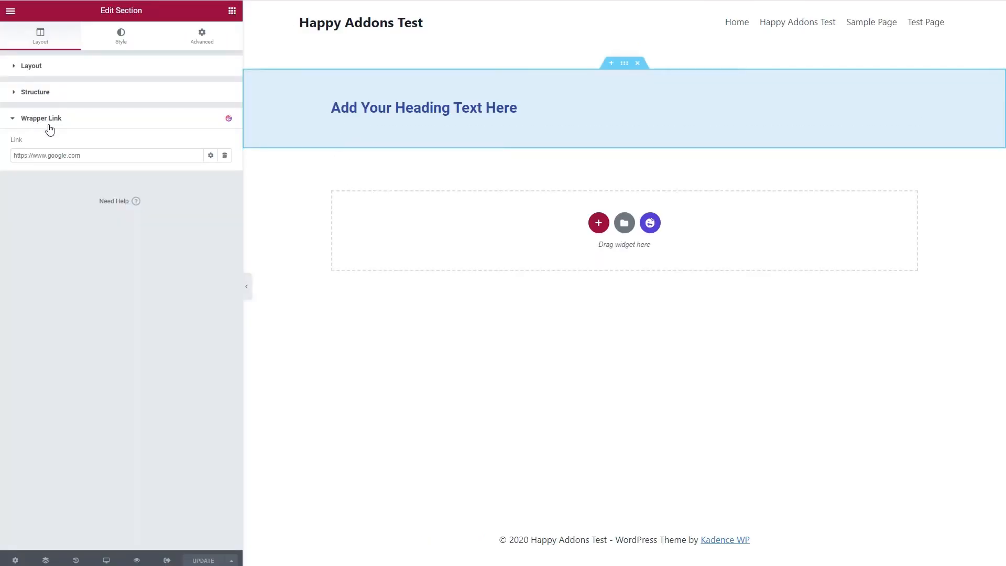
Enable the Happy particle background on the section and set its particle color to near-black #010102
click(122, 37)
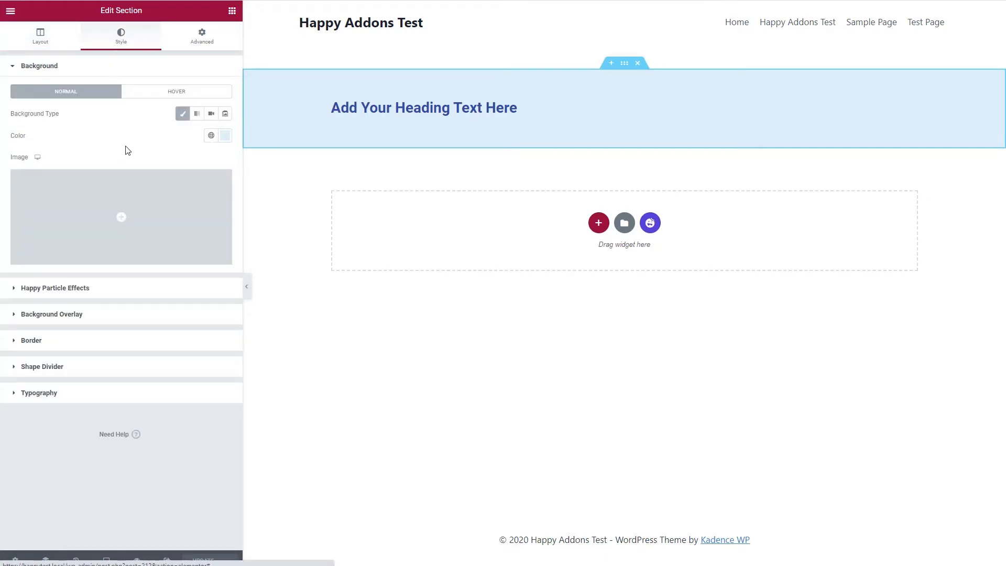
click(15, 290)
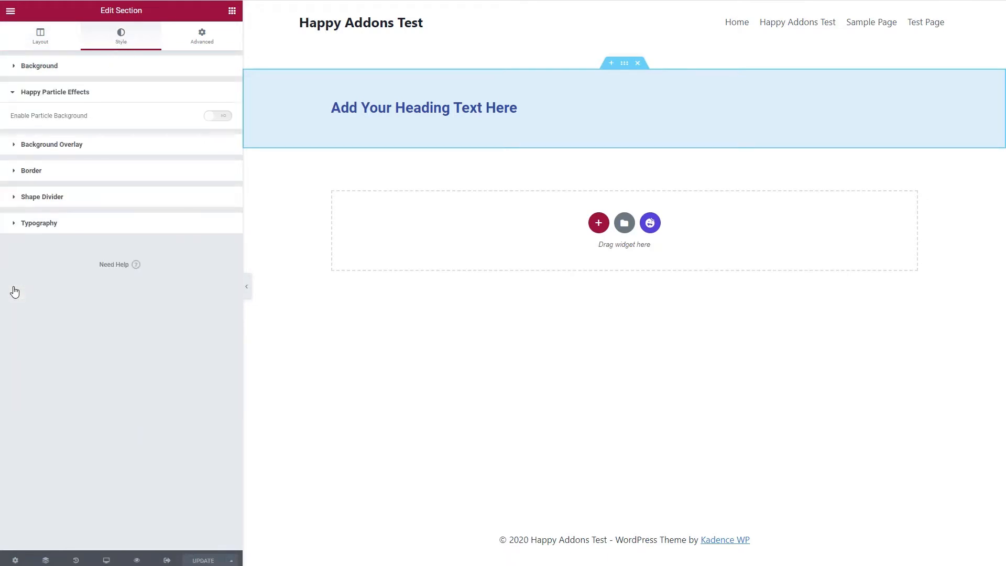
click(225, 118)
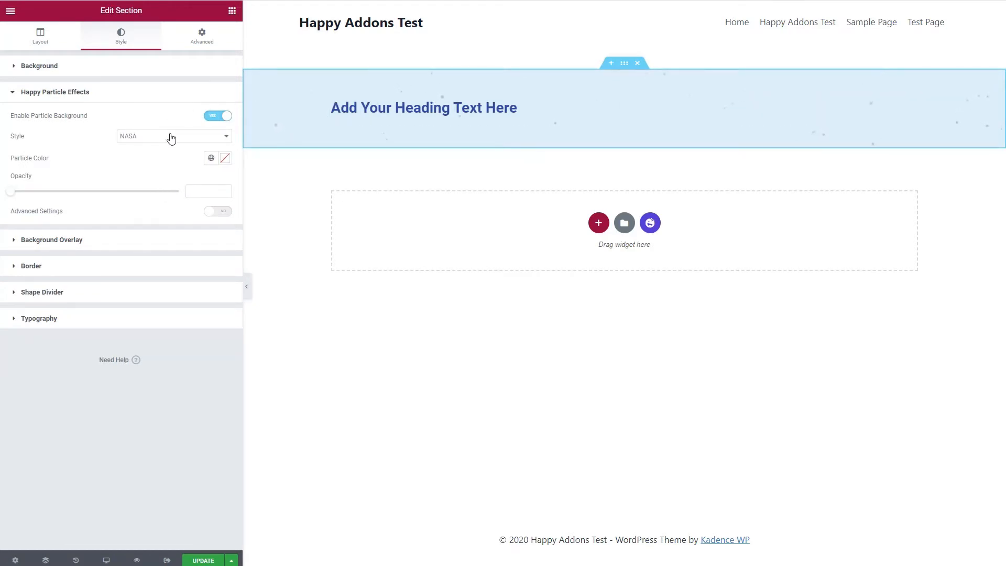
click(226, 160)
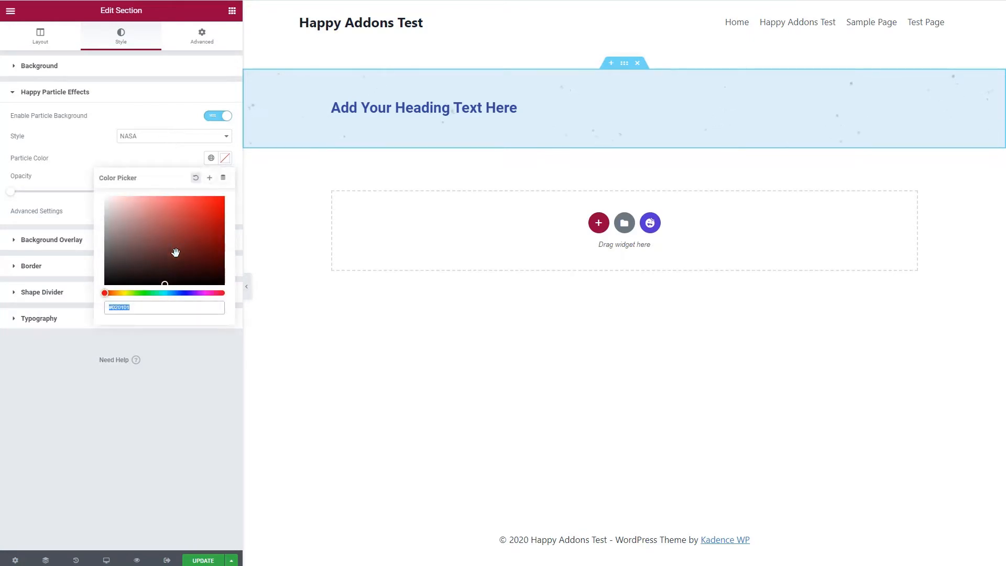
click(183, 293)
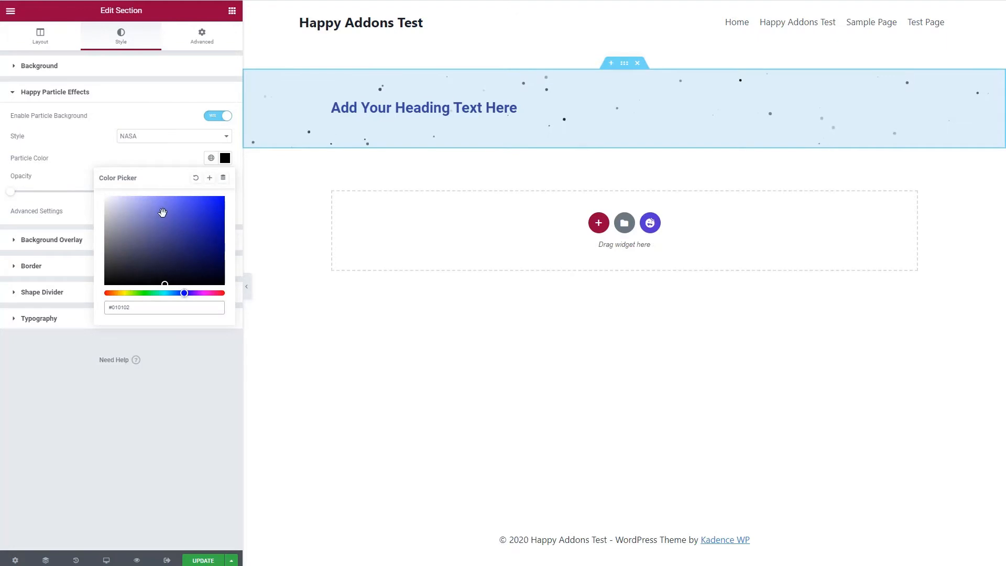
click(76, 166)
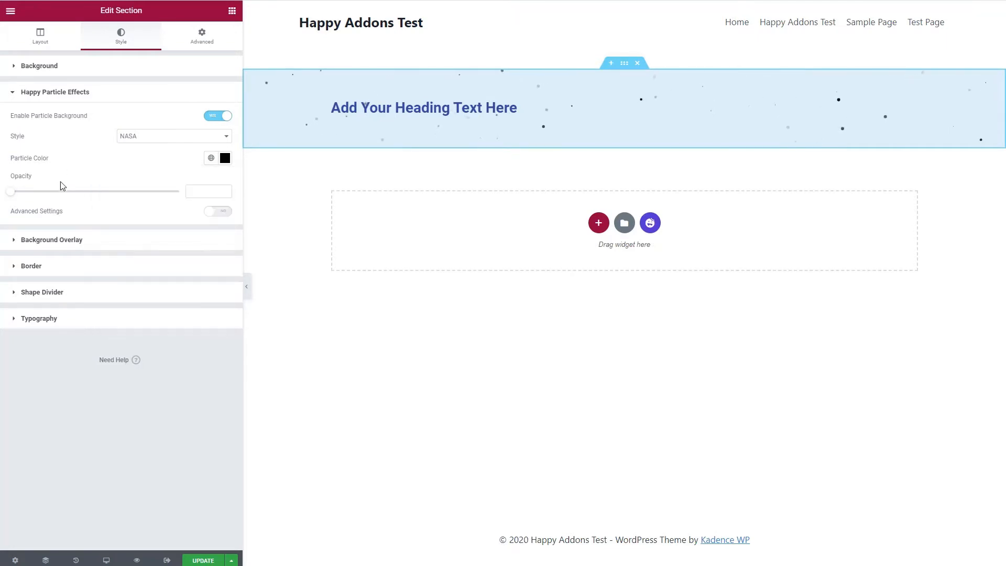
Enable the advanced particle settings with 71 particles, size 25 and move speed 4, and recolor the particles to muted purple #8283B0
click(212, 214)
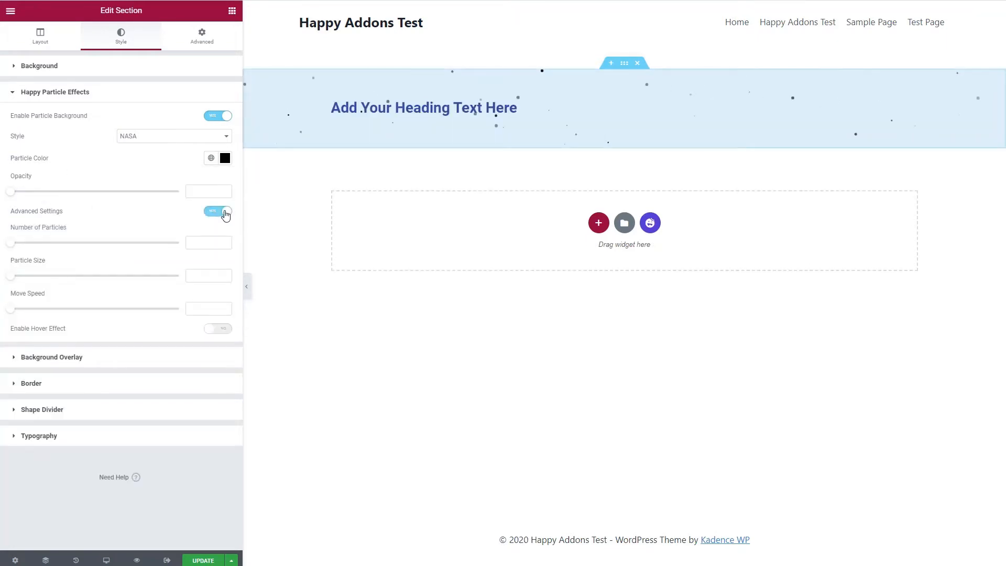
drag(13, 245, 30, 280)
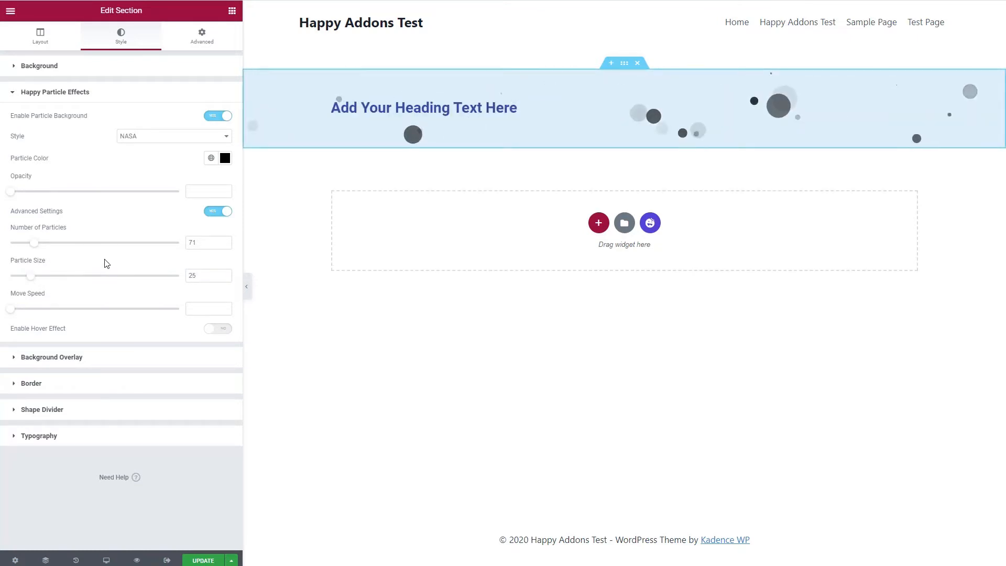
drag(20, 313, 66, 309)
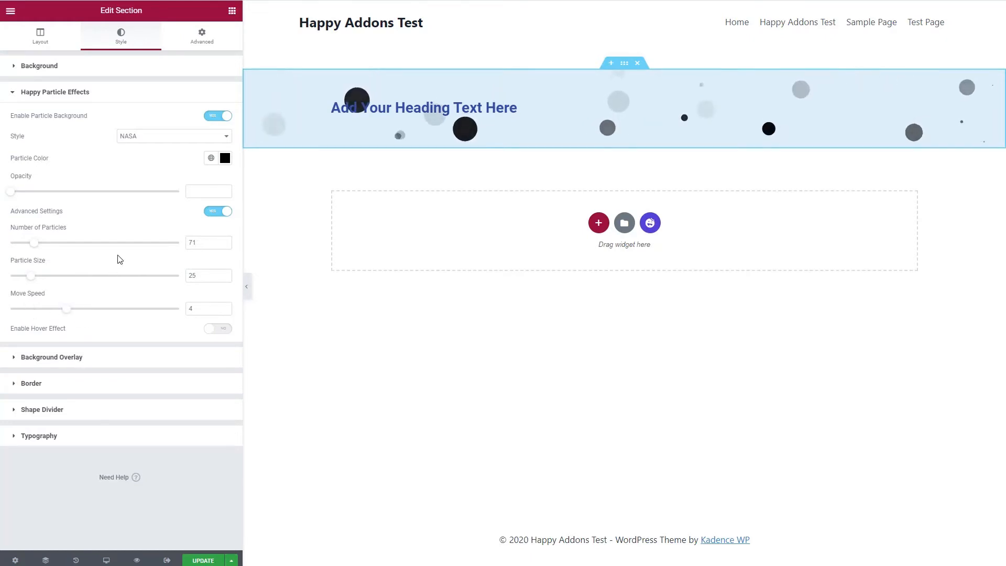
click(226, 158)
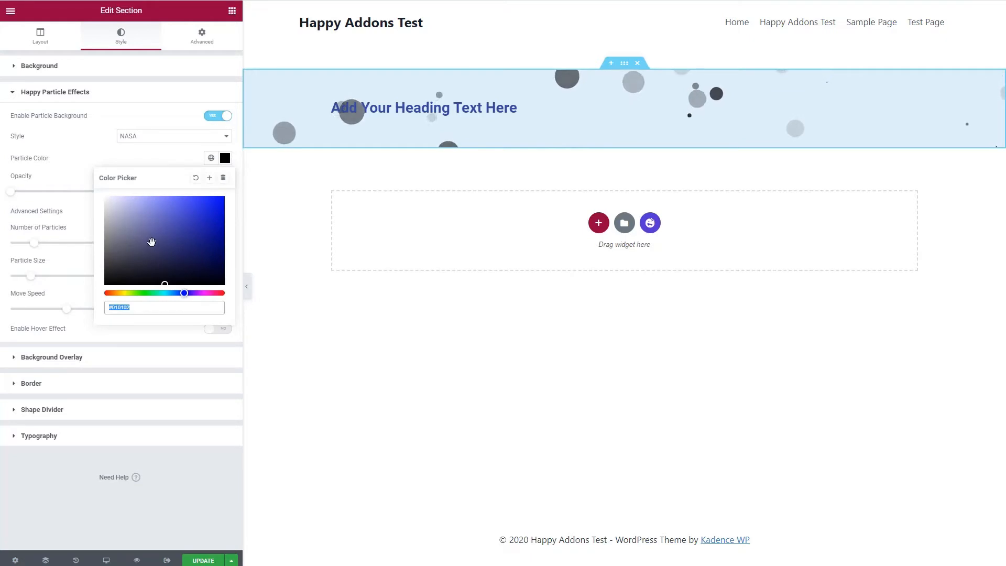
click(136, 223)
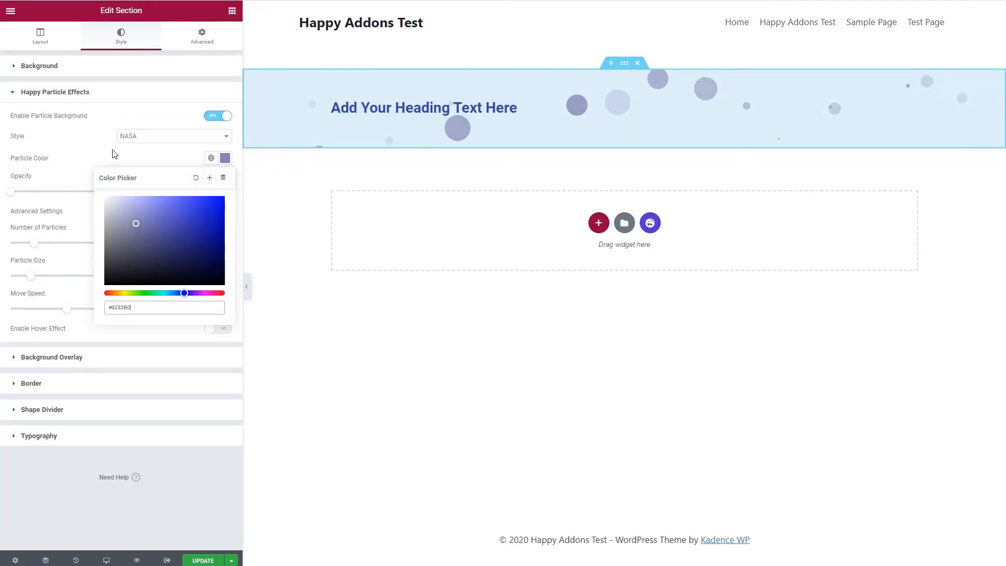
Try the Polygon, Snow and Custom particle styles on the section in turn
click(161, 136)
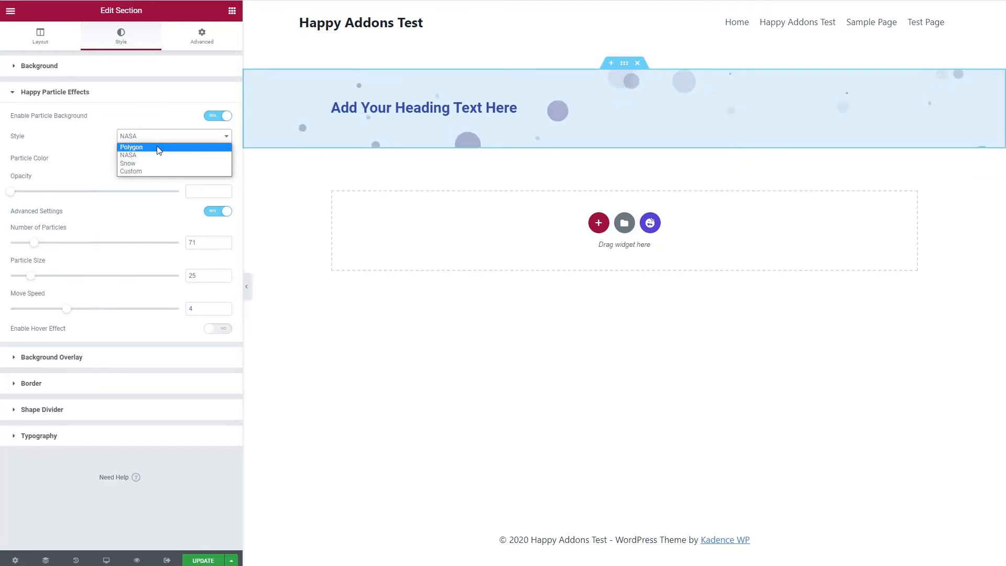
click(159, 149)
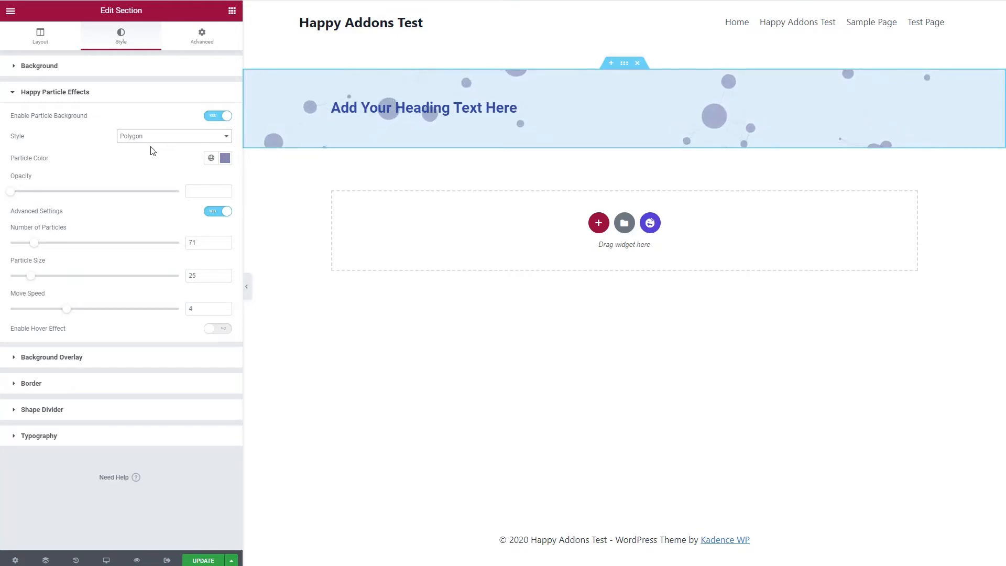
click(157, 138)
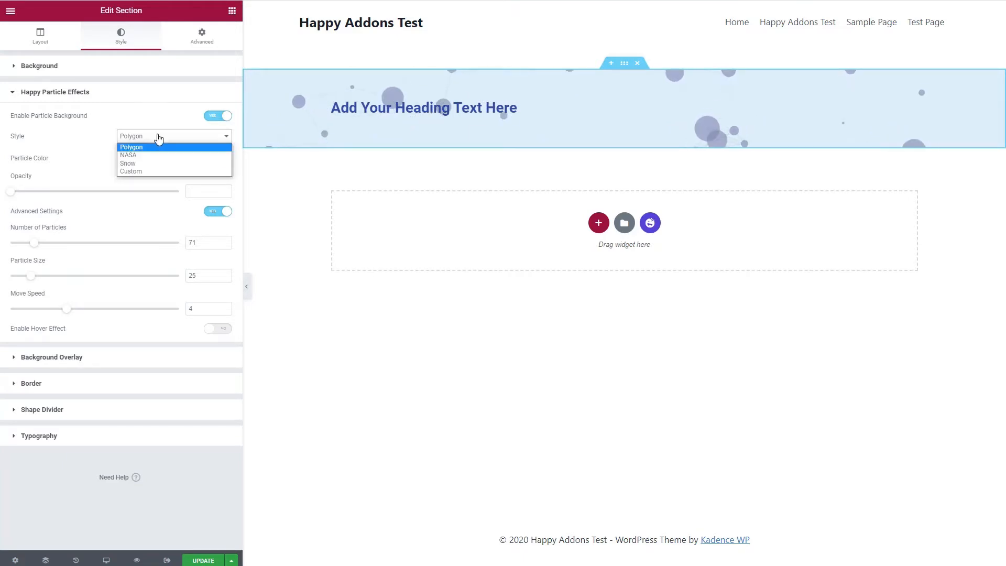
click(147, 165)
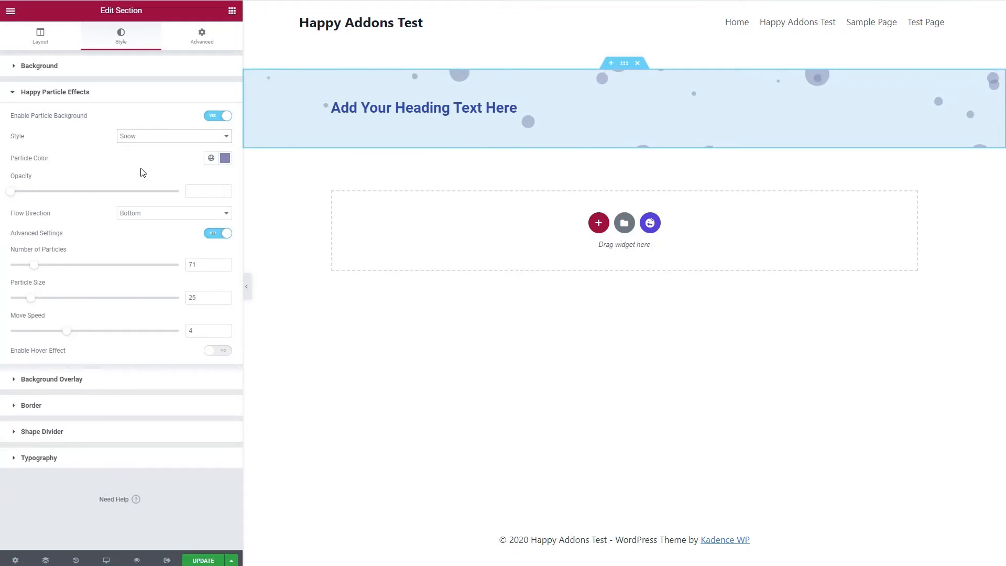
click(166, 136)
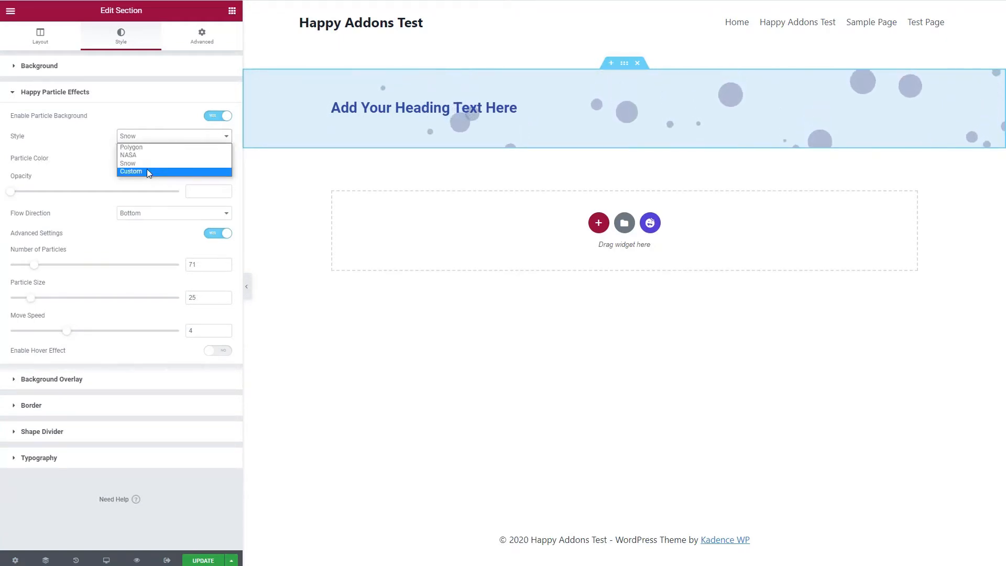
click(147, 170)
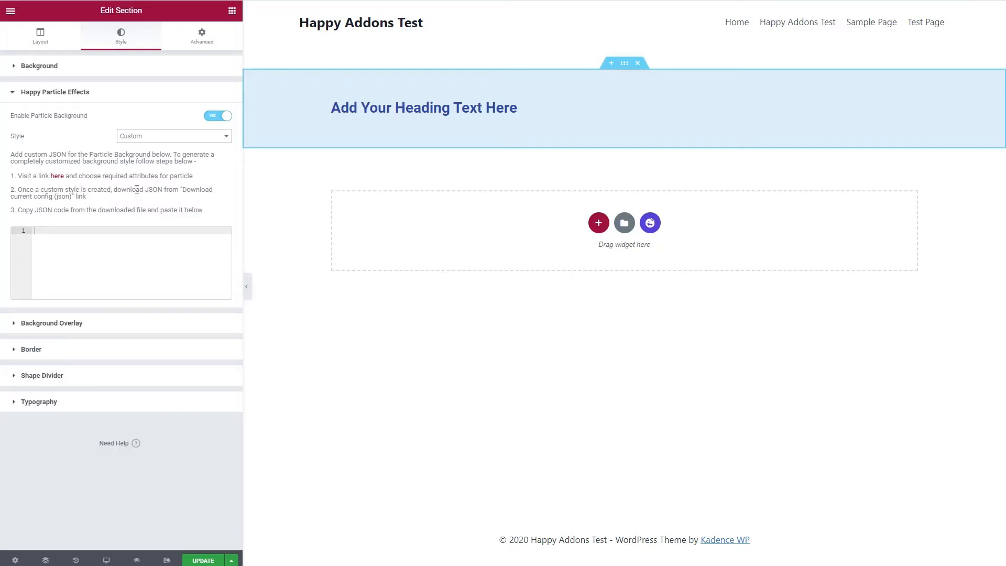
Set the section's particle style to Polygon and update the page
click(175, 139)
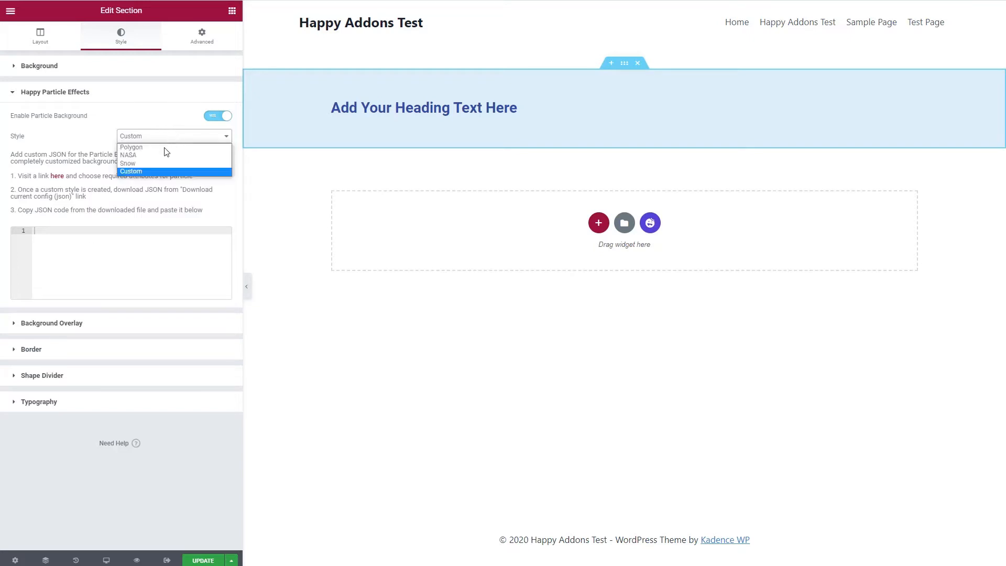
click(159, 147)
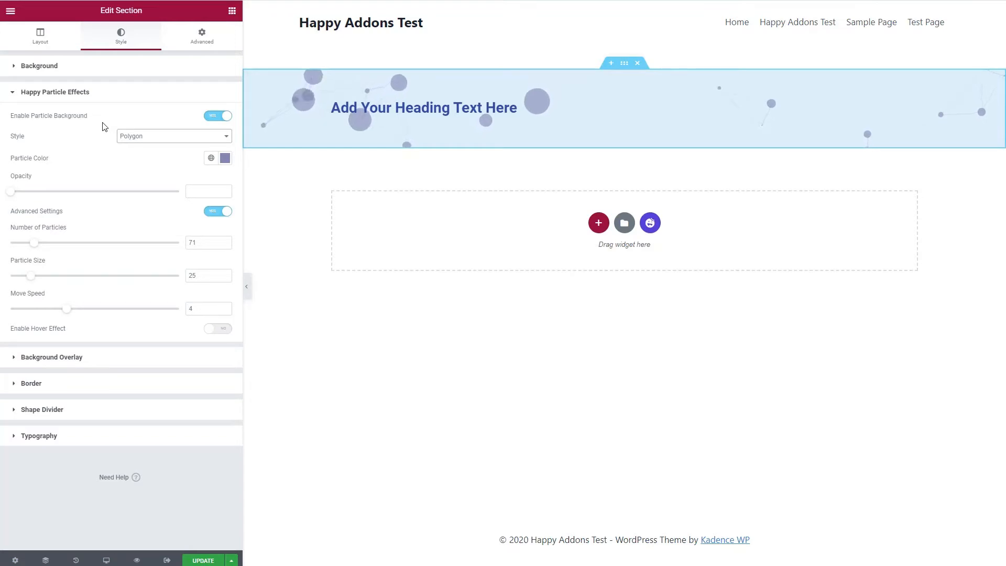
click(204, 559)
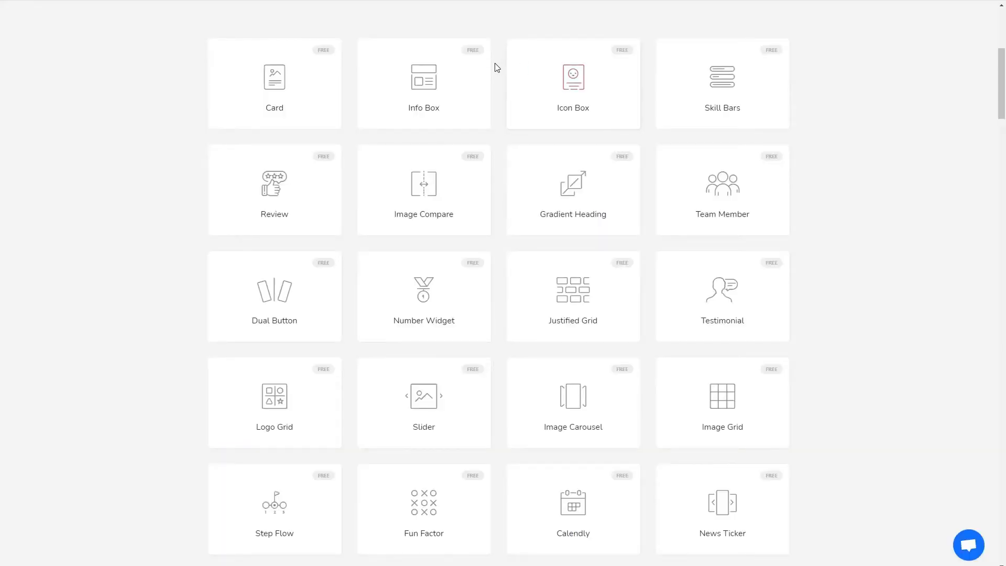
Open the Info Box widget's demo page and go to its Design 1 example
click(423, 79)
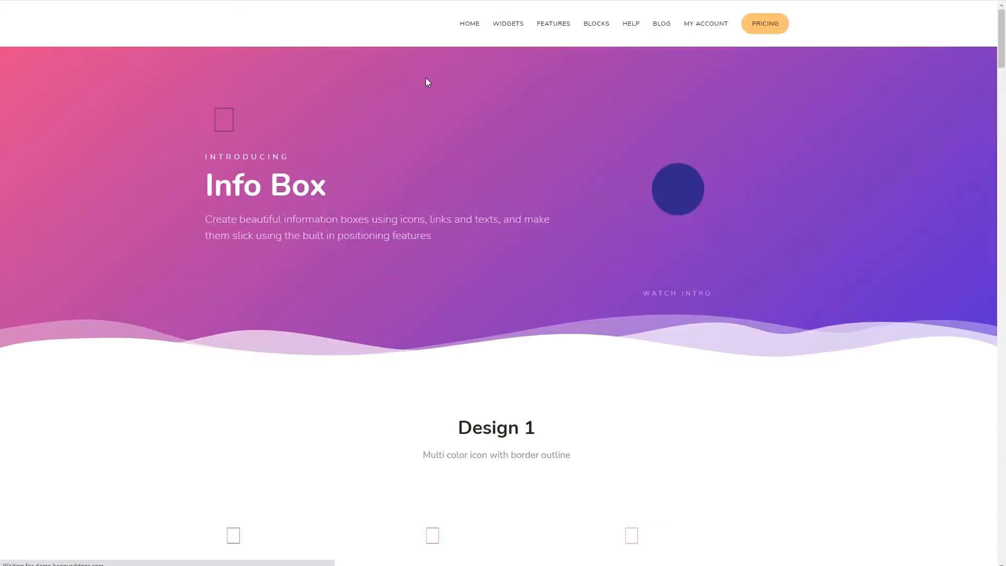
scroll(419, 80, down, 10)
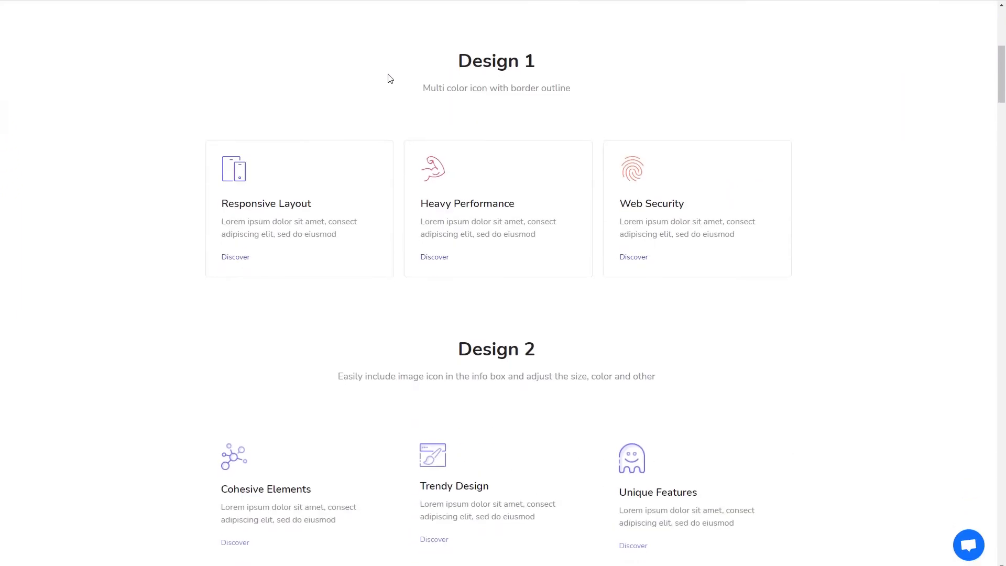
scroll(389, 79, up, 3)
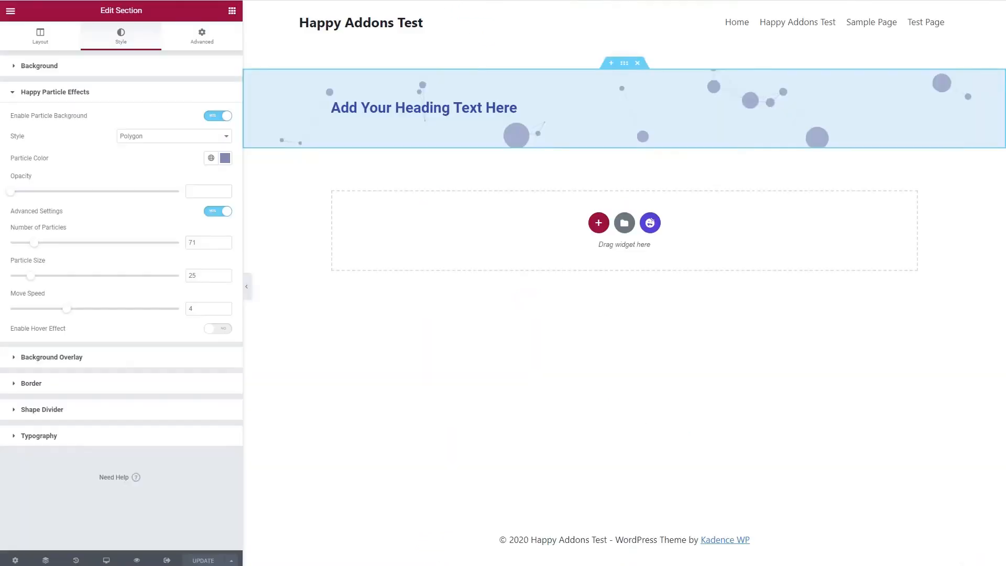
Add a one-column section below the heading, live-paste the copied Design 1 info boxes into it with X Paste, and update the page
right_click(597, 223)
click(597, 224)
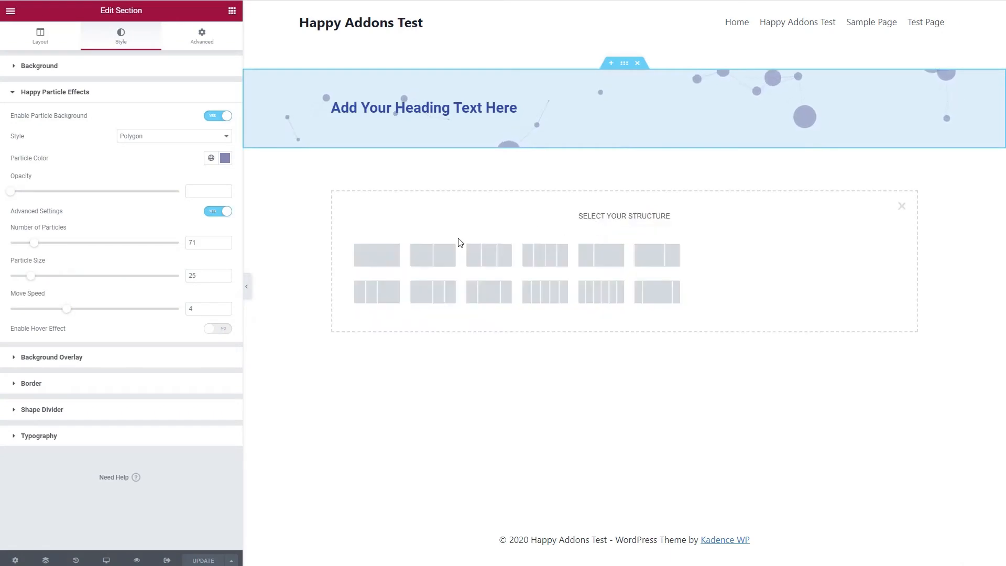
click(376, 255)
right_click(626, 173)
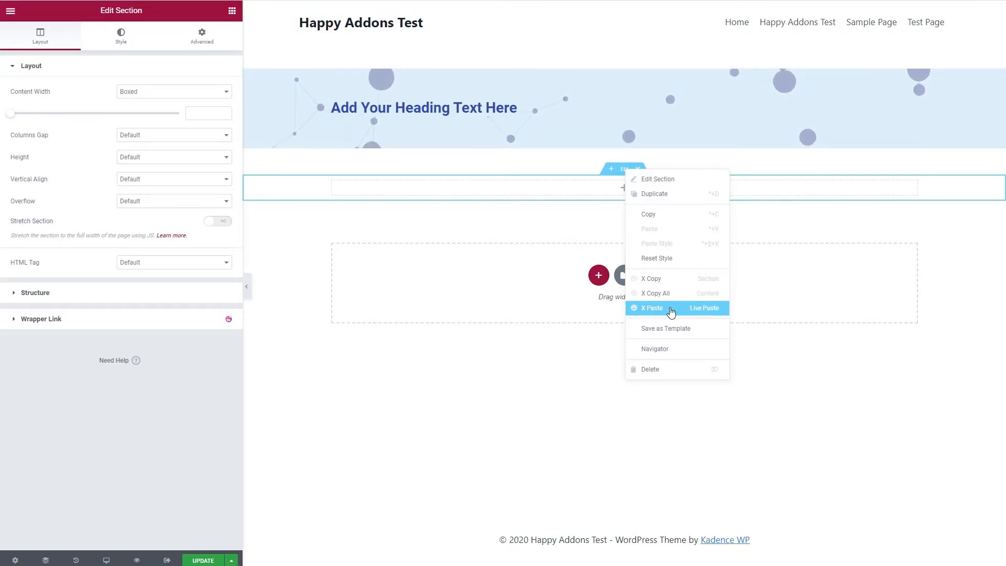
click(692, 310)
click(634, 170)
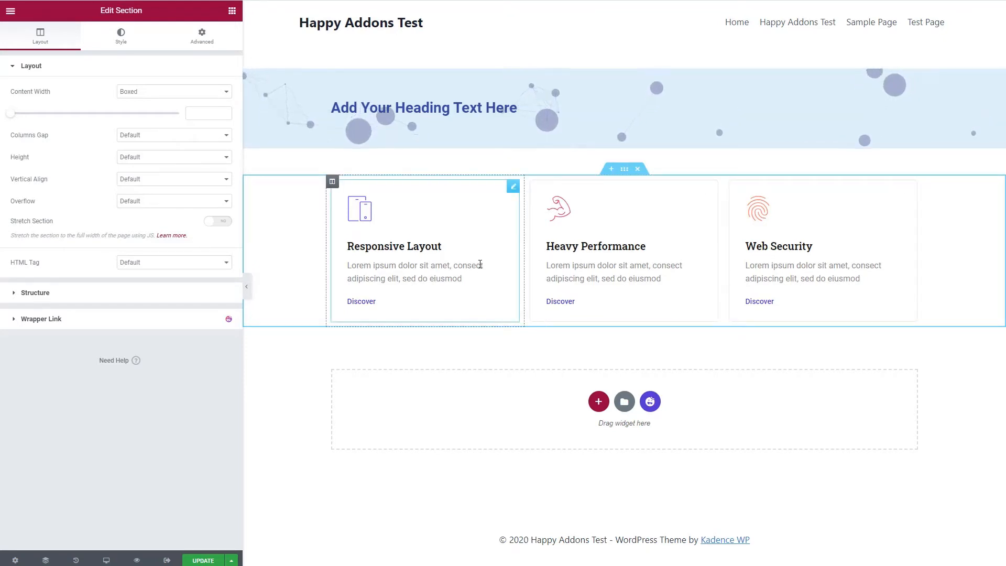
click(207, 561)
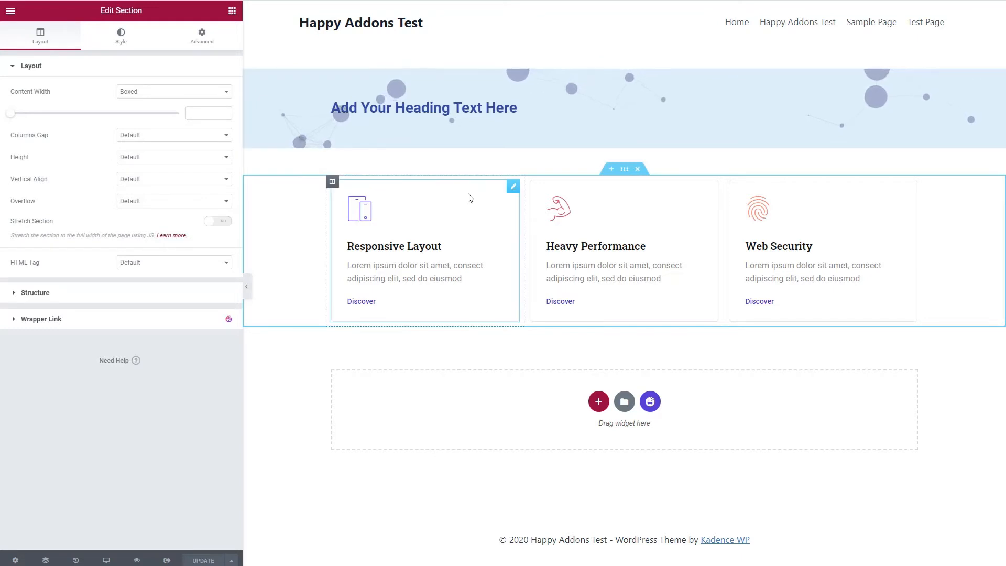
Enable Live Copy in the info box section's Happy Features, update the page and check the section on the live site
right_click(623, 168)
click(646, 177)
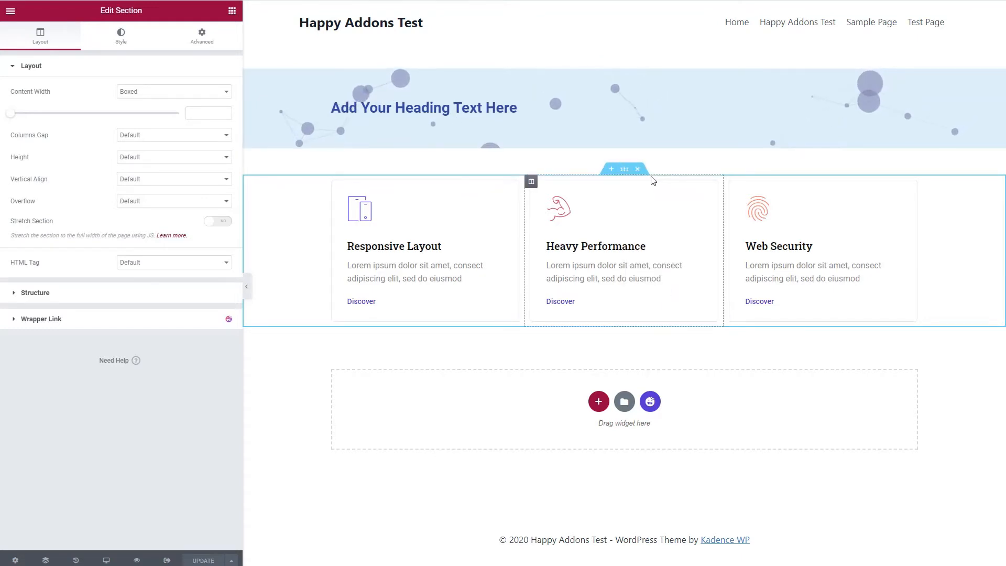
click(165, 44)
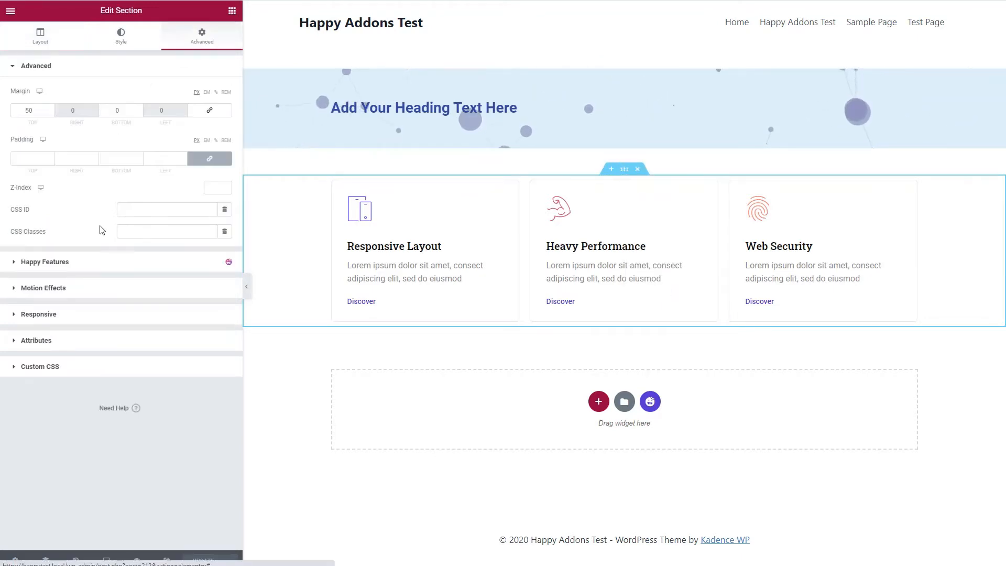
click(13, 264)
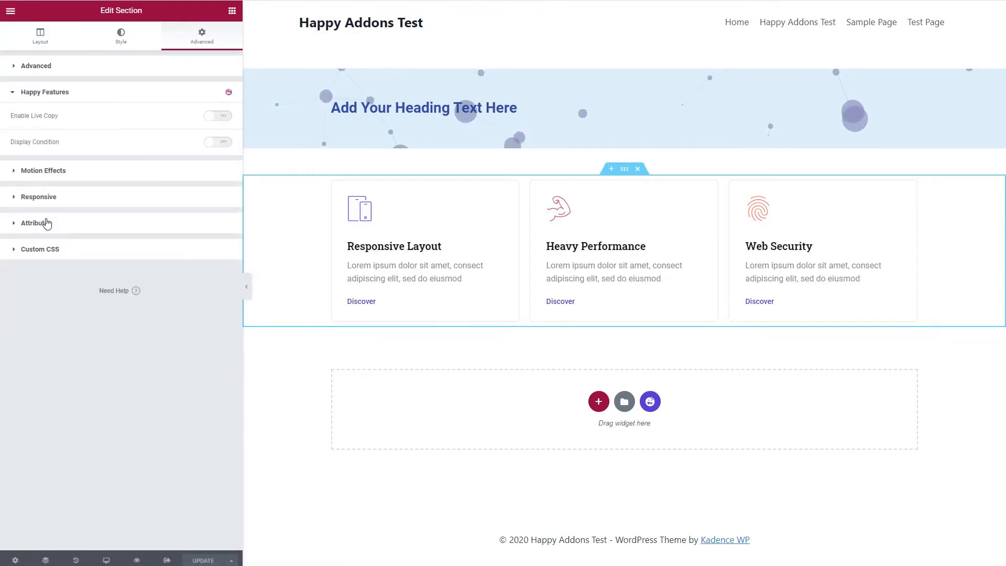
click(218, 116)
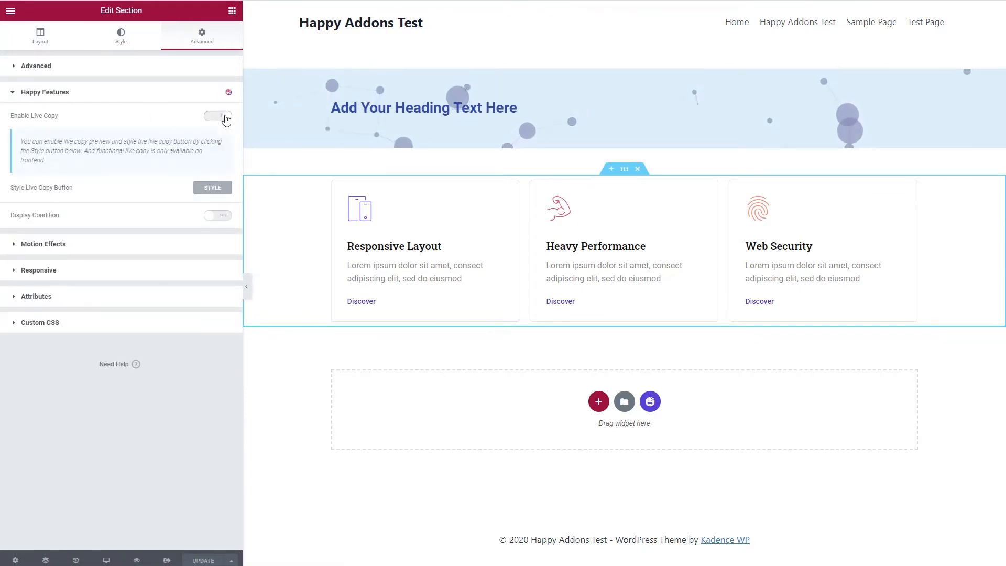
click(195, 560)
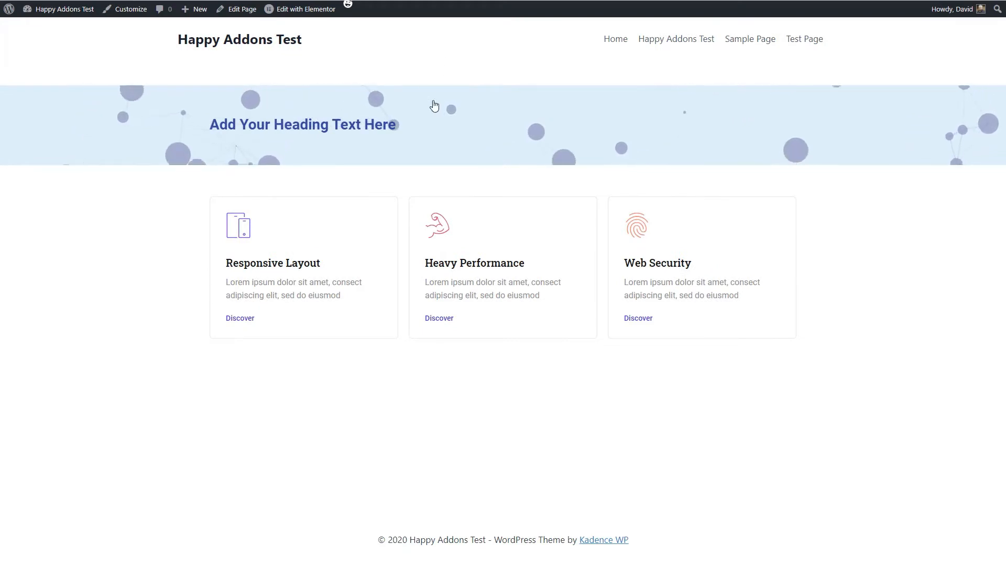
mouse_move(502, 214)
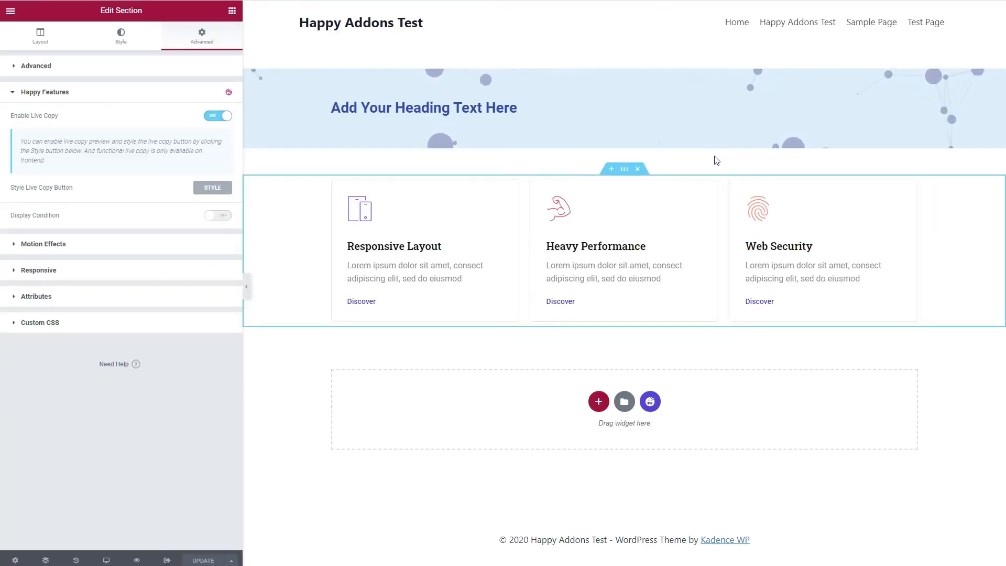
Turn off Live Copy for the info box section and enable its Display Condition
right_click(623, 169)
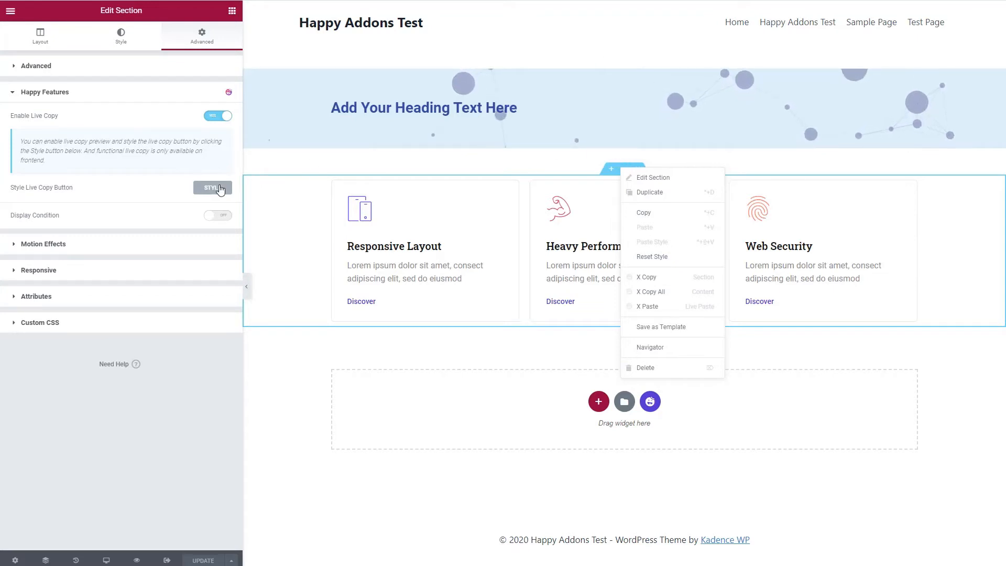
click(216, 116)
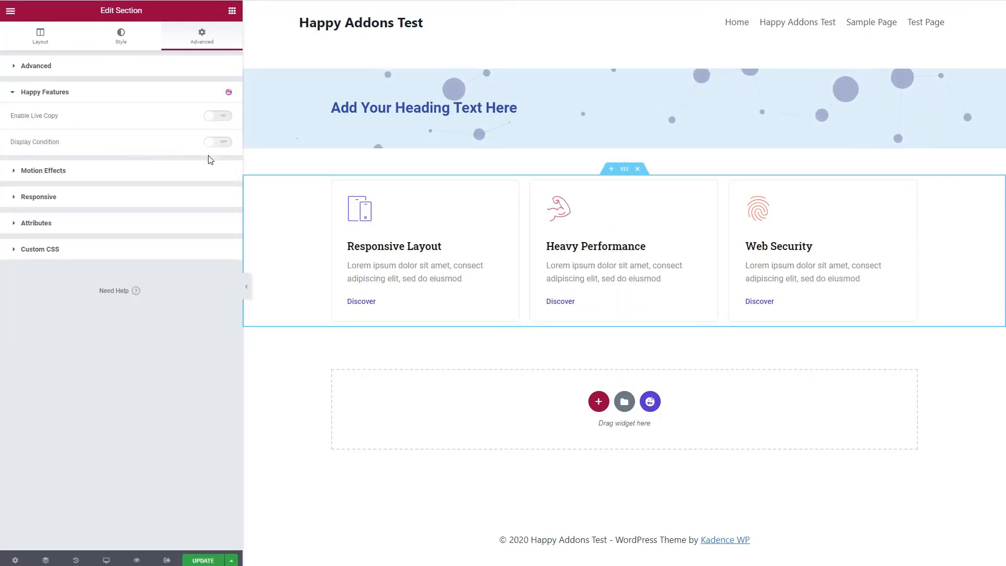
click(222, 142)
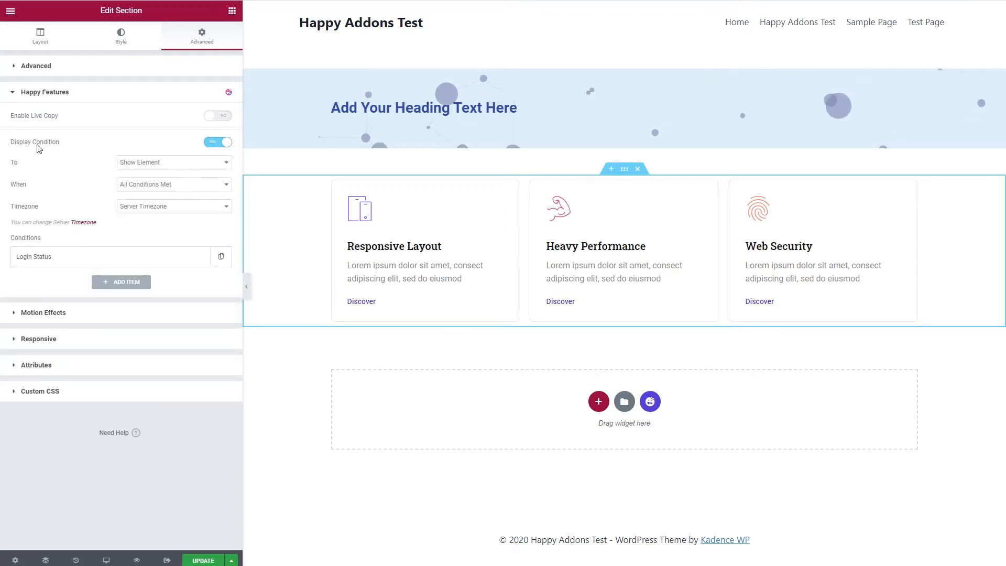
Examine the display condition's element, matching and timezone options and the condition types available in the Login Status item
click(180, 164)
click(180, 163)
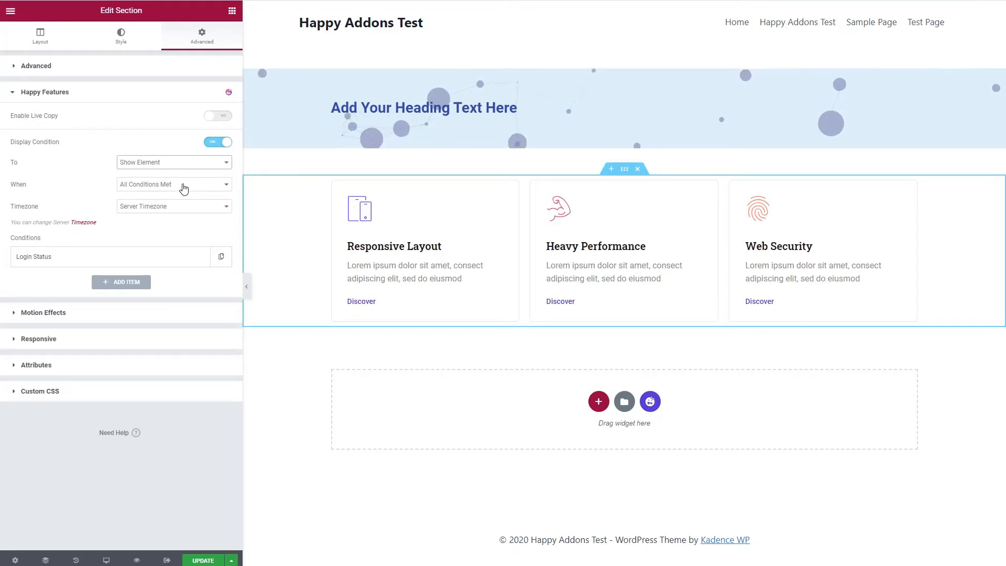
click(184, 186)
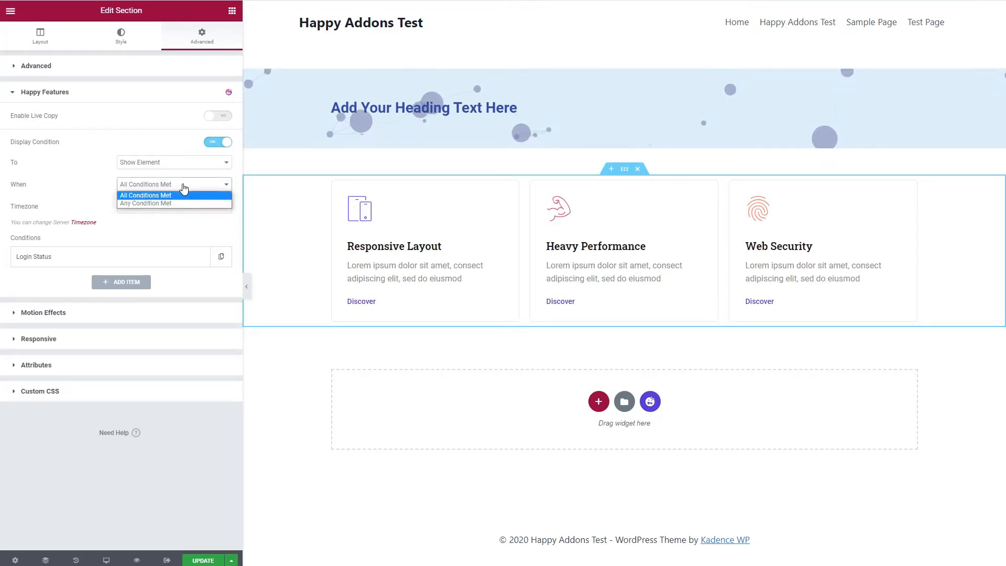
click(184, 195)
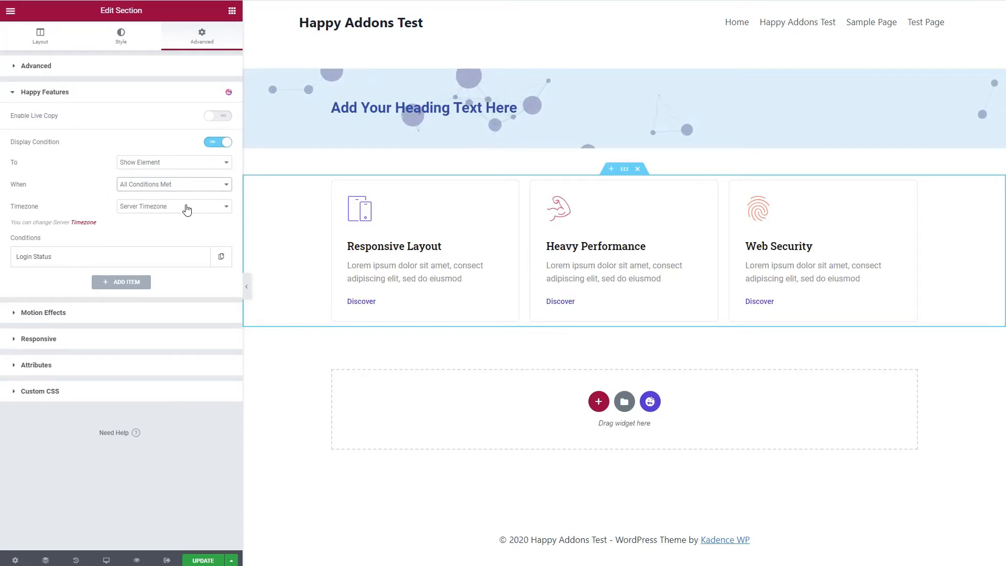
click(187, 210)
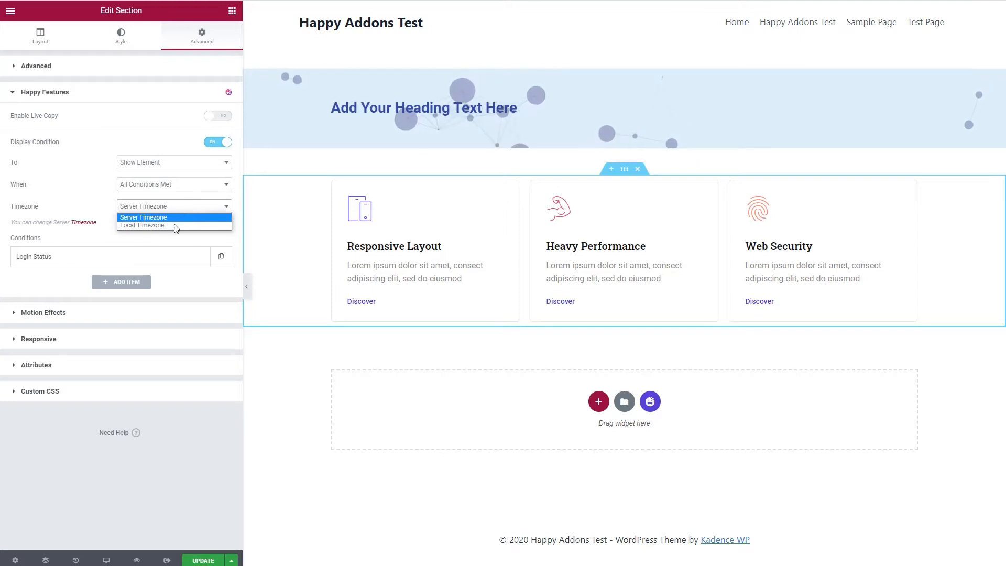
click(152, 207)
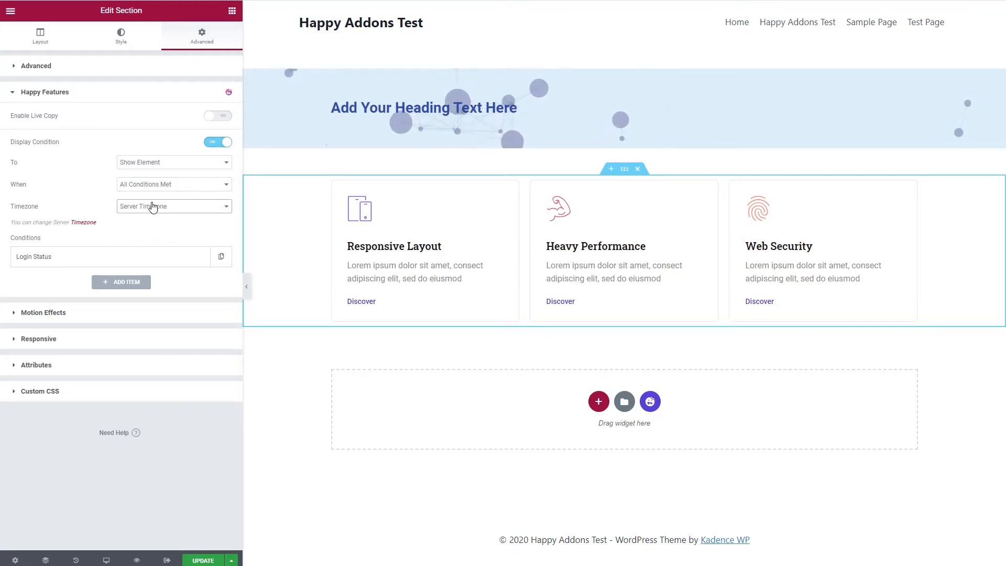
click(73, 258)
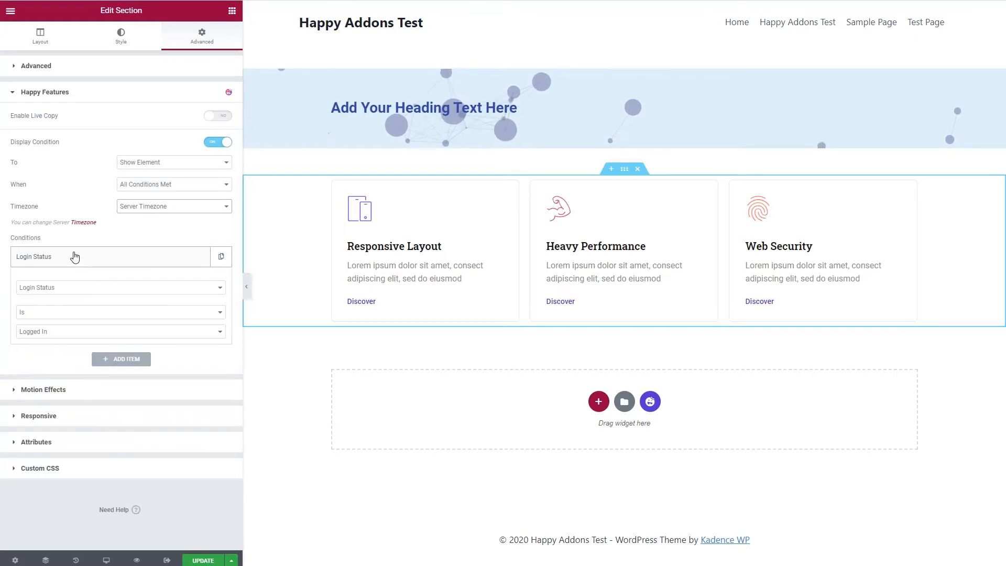
click(217, 289)
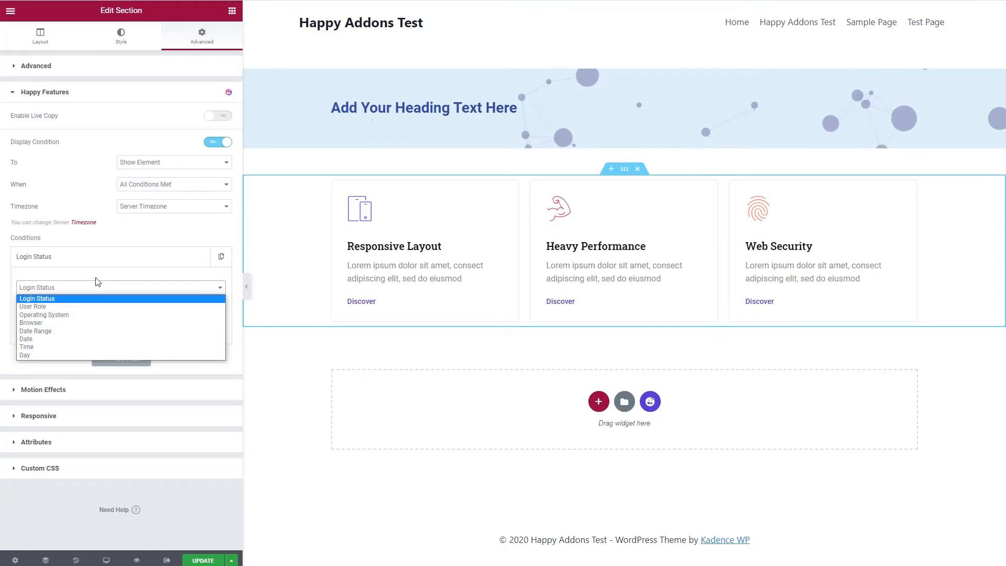
Add a section with two equal columns below the info boxes and place an Image widget in its first column
click(599, 403)
click(598, 402)
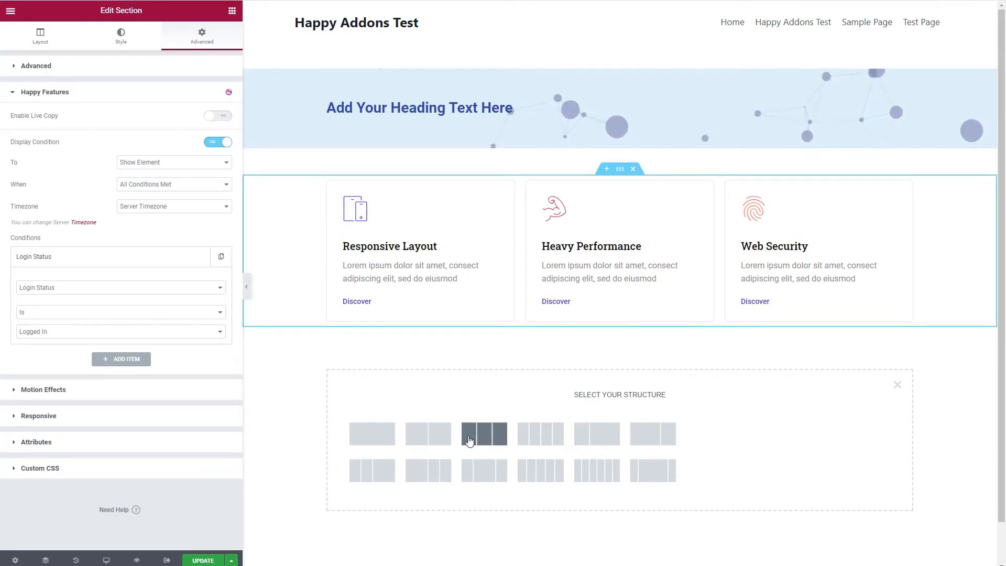
click(427, 433)
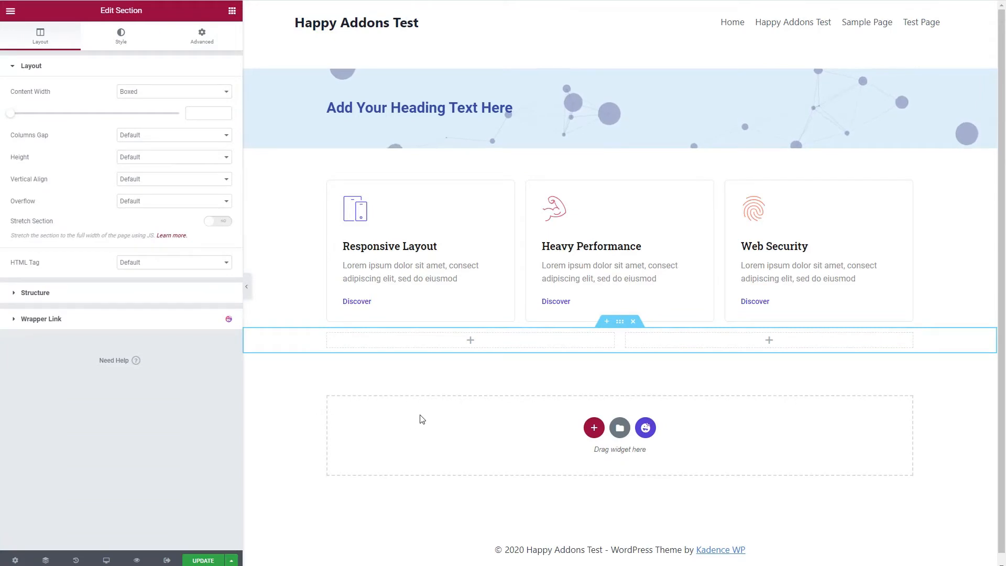
click(470, 341)
drag(134, 114, 466, 340)
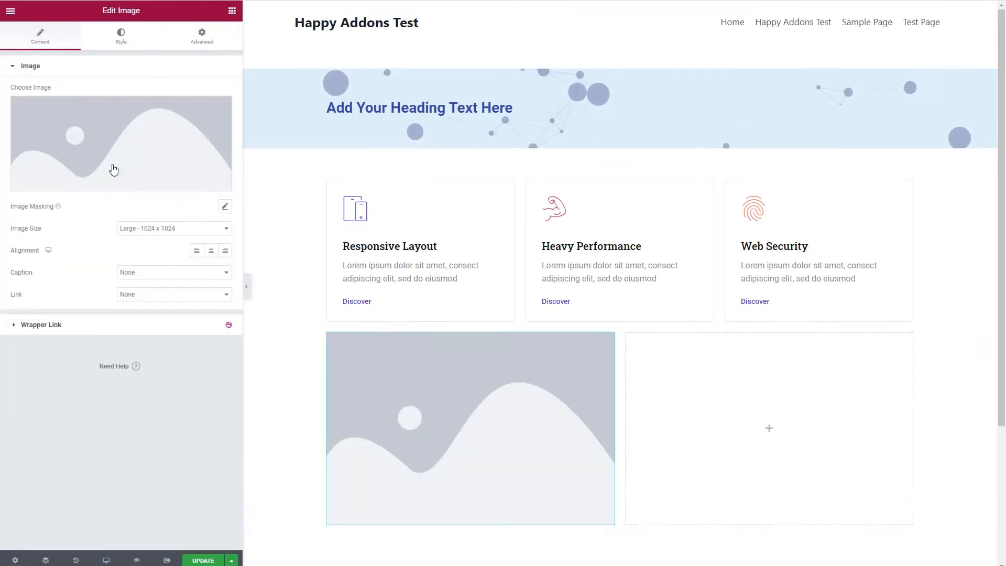
Insert the media library photo of the bird spreading its wings over the water into the Image widget
click(113, 169)
click(699, 224)
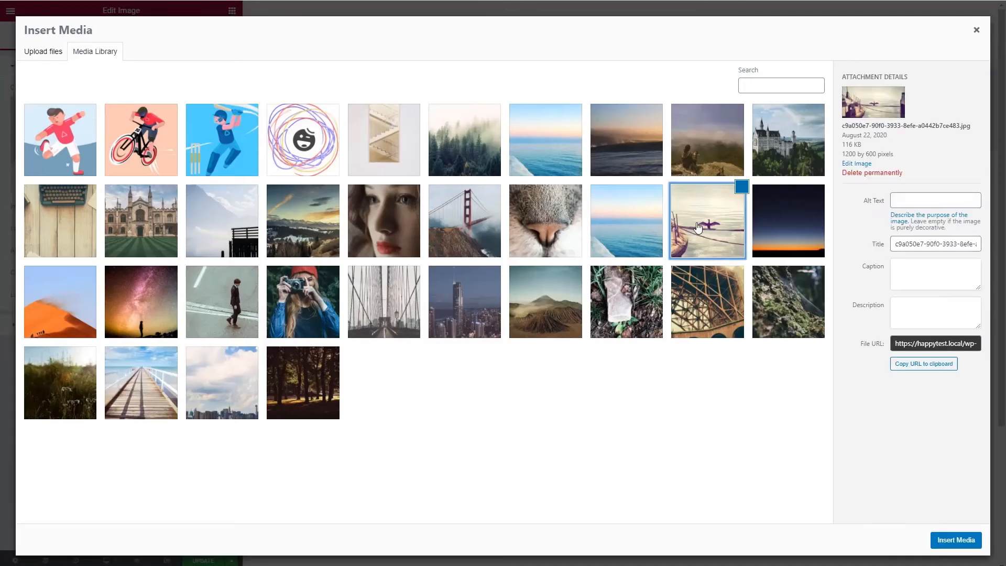
click(932, 540)
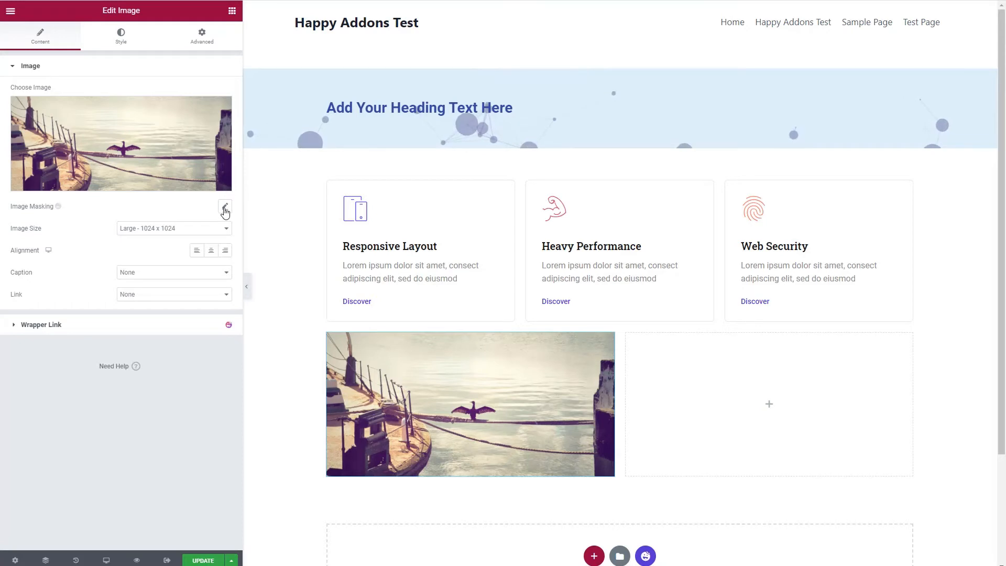
Enable image masking on the bird photo and apply the upward-pointing triangle as the masking shape
click(223, 209)
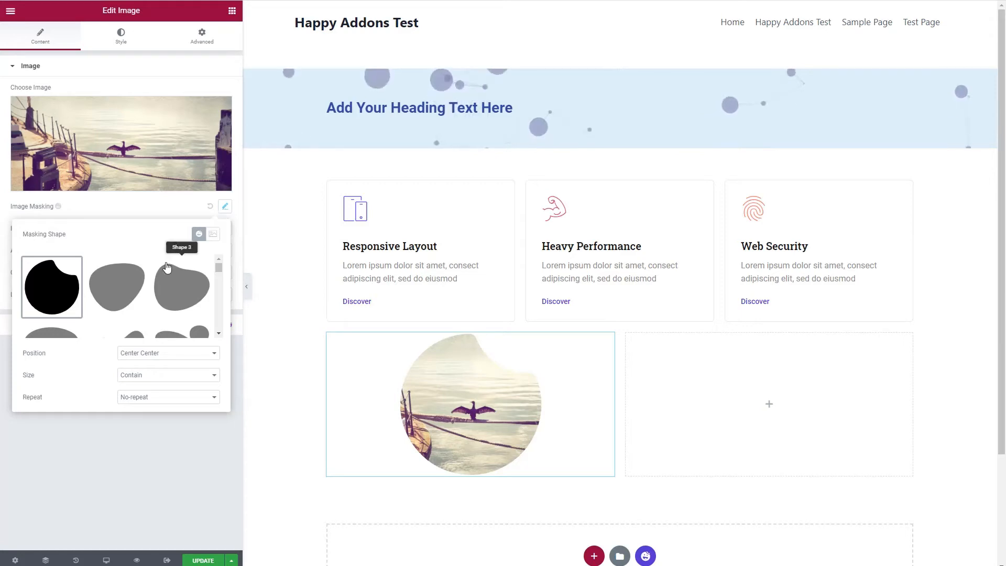
scroll(166, 267, down, 4)
scroll(166, 268, down, 3)
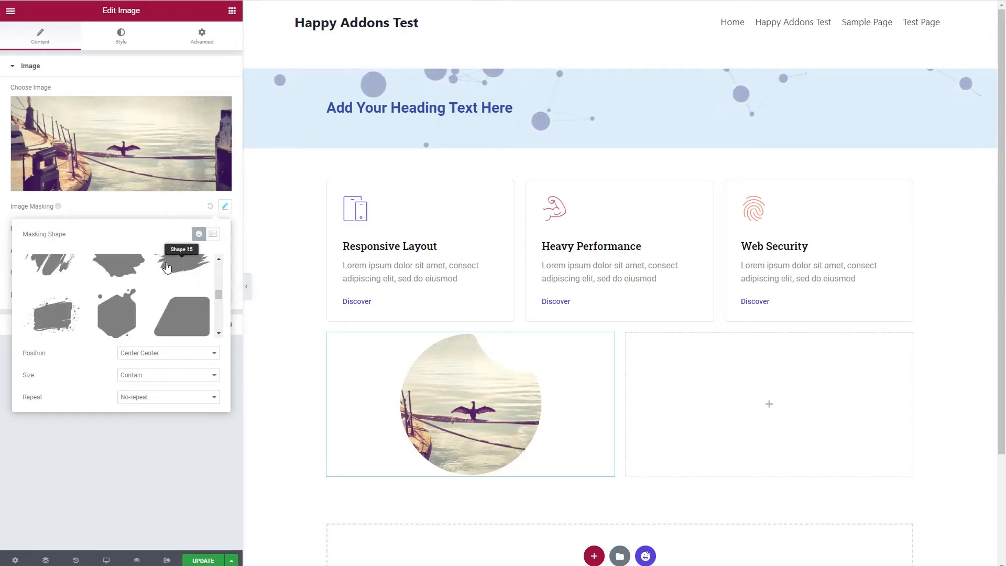
scroll(166, 267, down, 1)
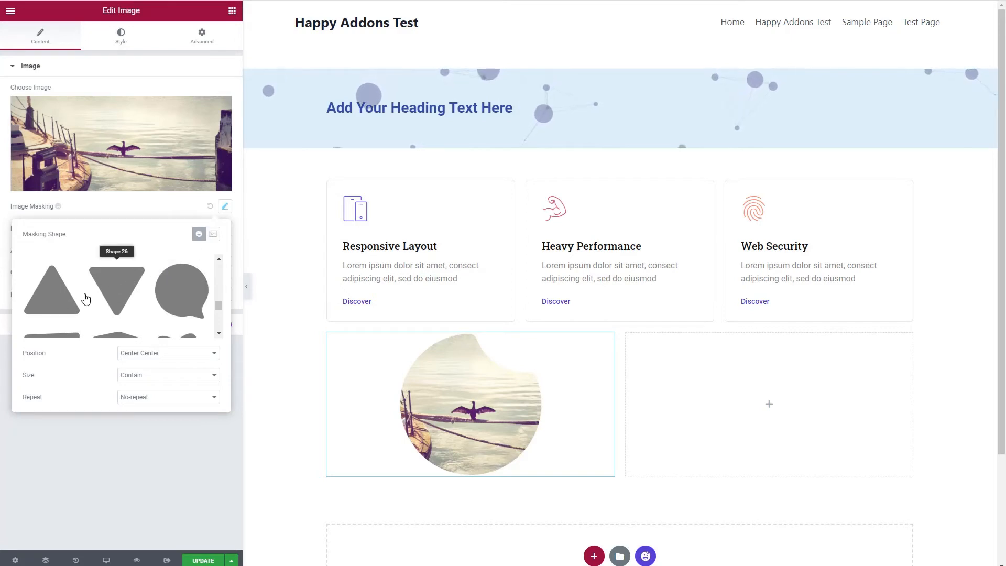
click(46, 299)
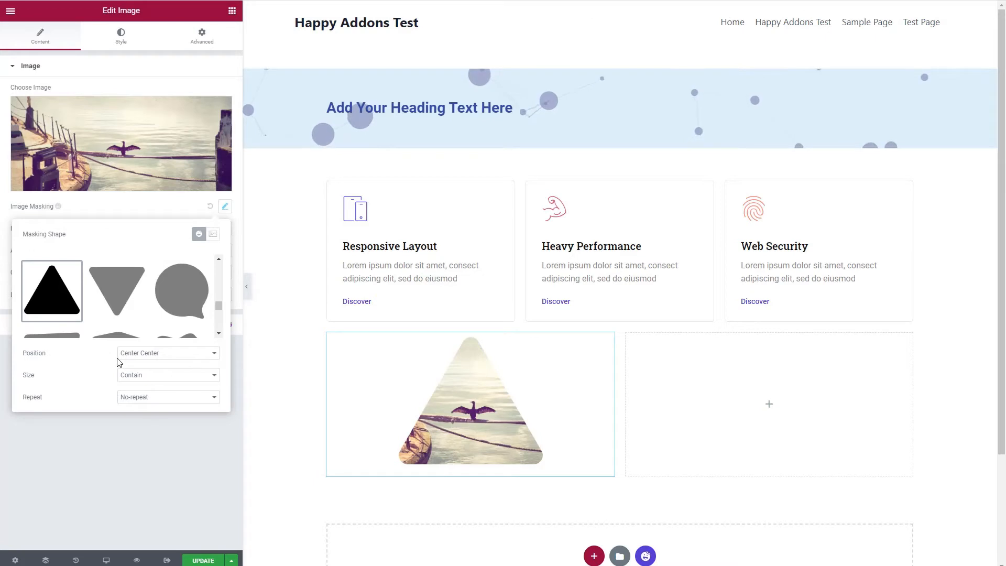
Set the triangle mask's size to Custom at 44%
click(156, 380)
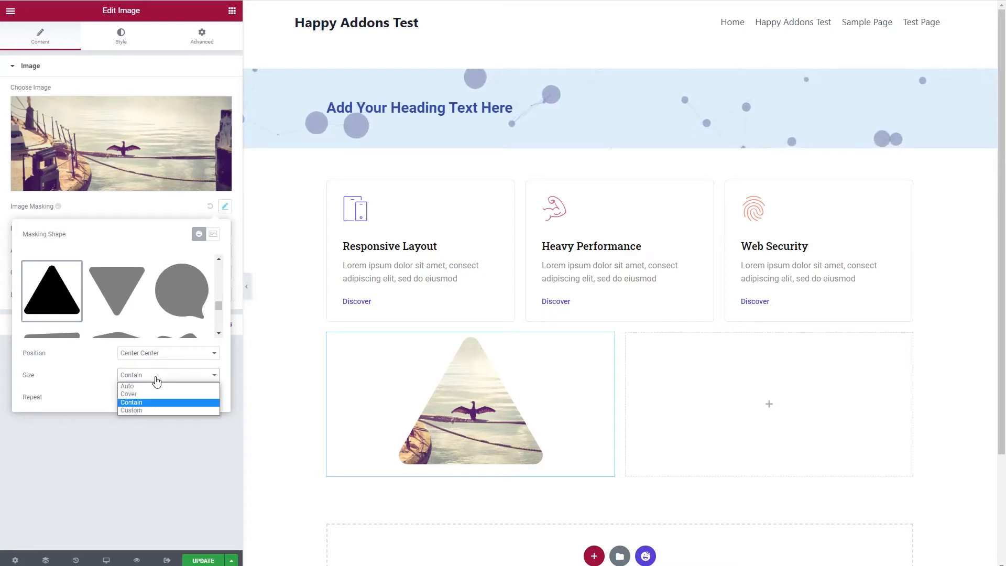
click(134, 410)
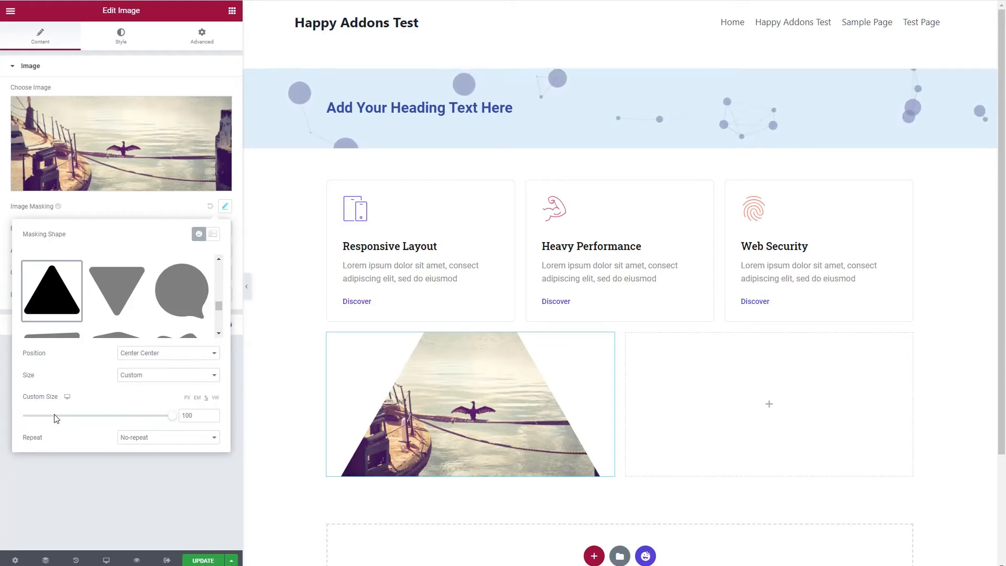
drag(171, 416, 89, 423)
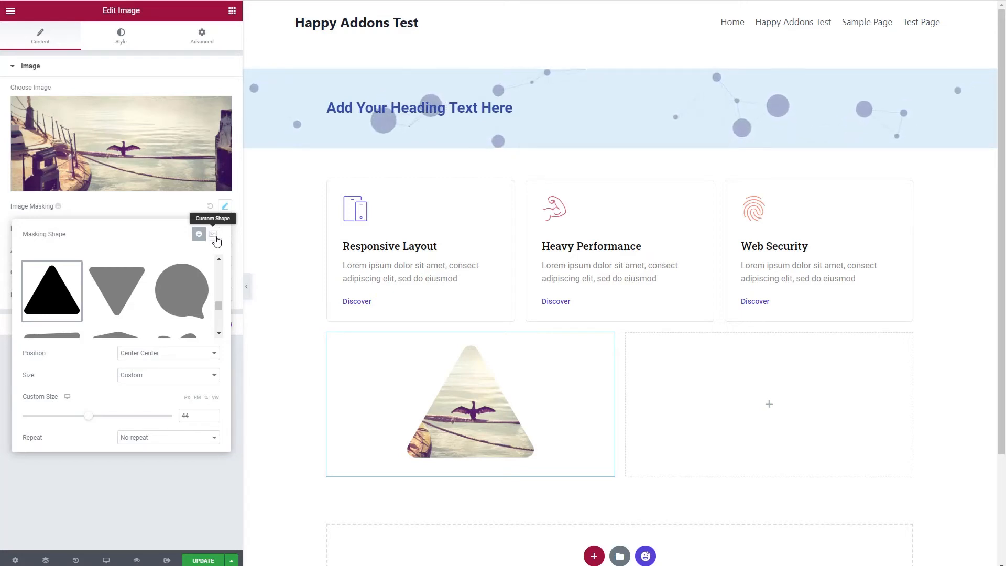
Close the masking settings and enable Floating Effects on the triangle-masked bird image
click(165, 475)
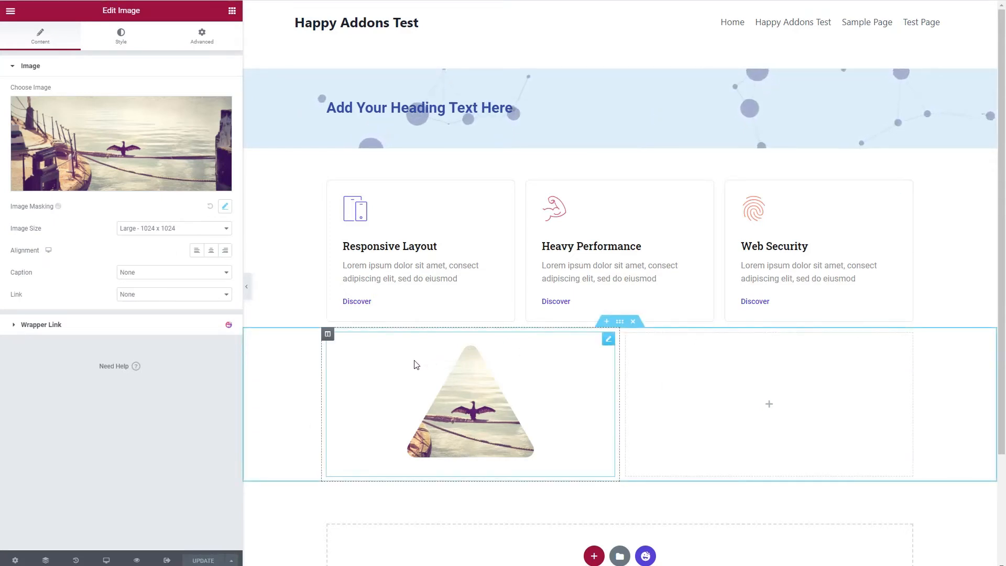
click(202, 37)
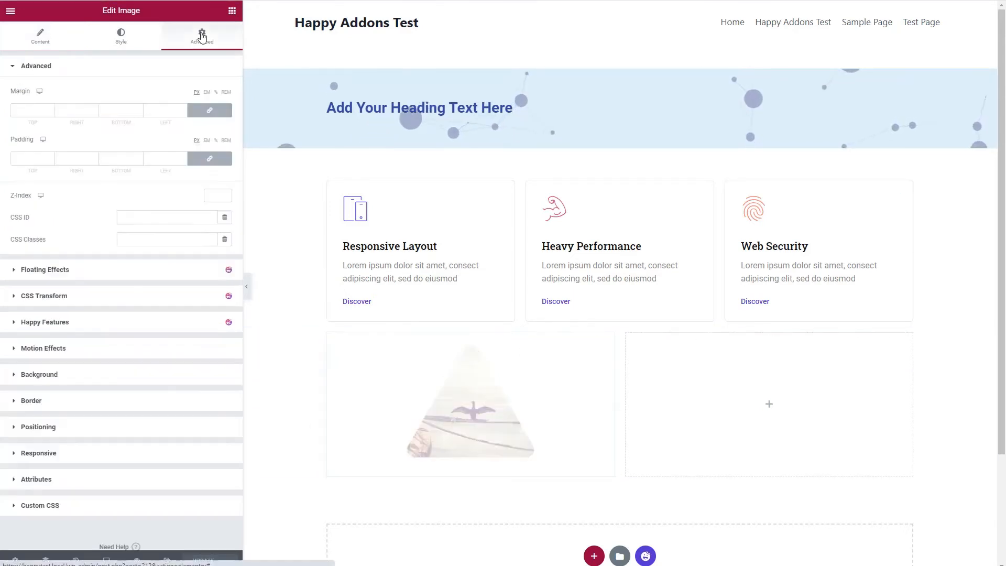
click(14, 273)
click(225, 116)
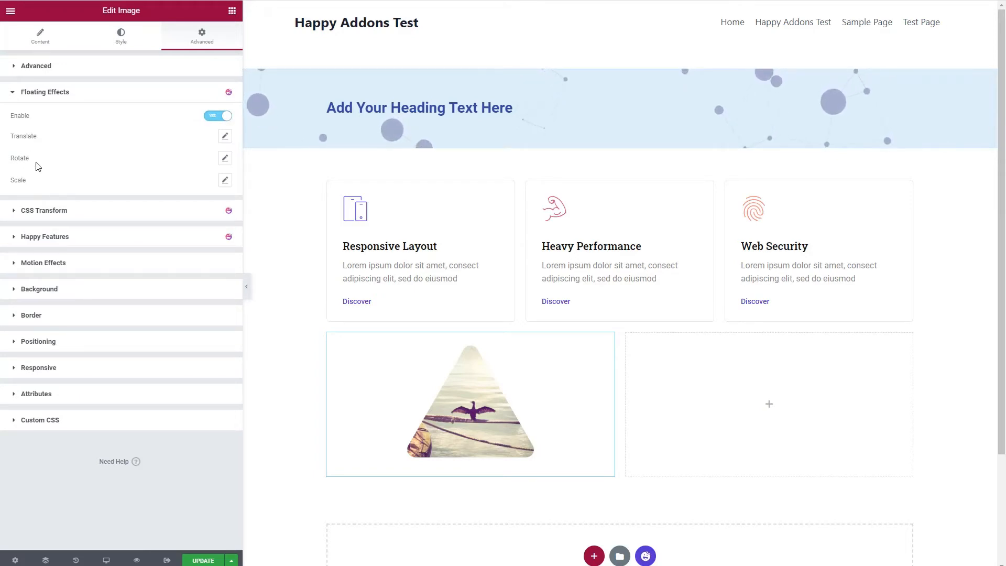
Try a floating Translate effect on the bird image, with X from 0 to 27 px and Y from -33 to 5 px, and reset it
click(225, 138)
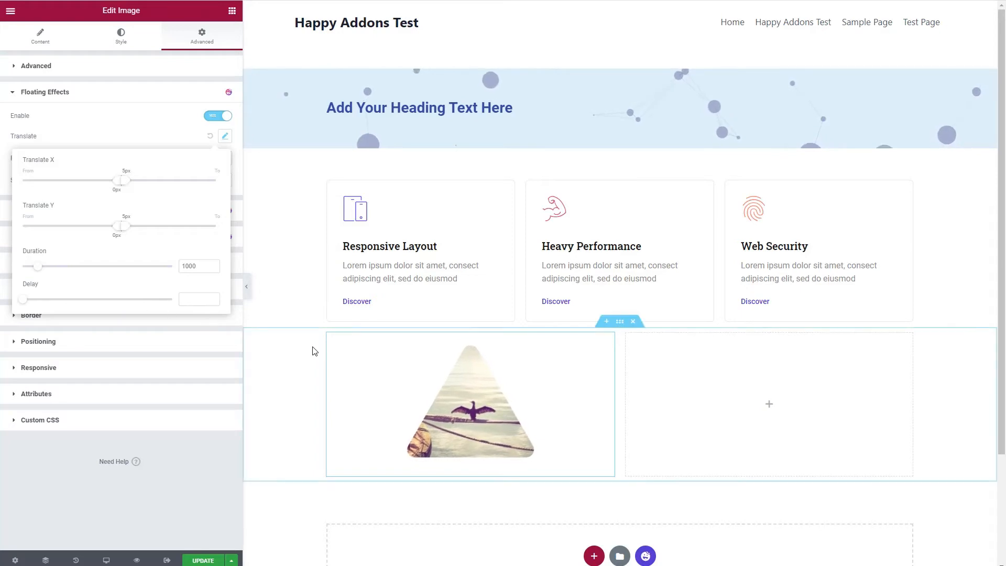
drag(120, 181, 121, 180)
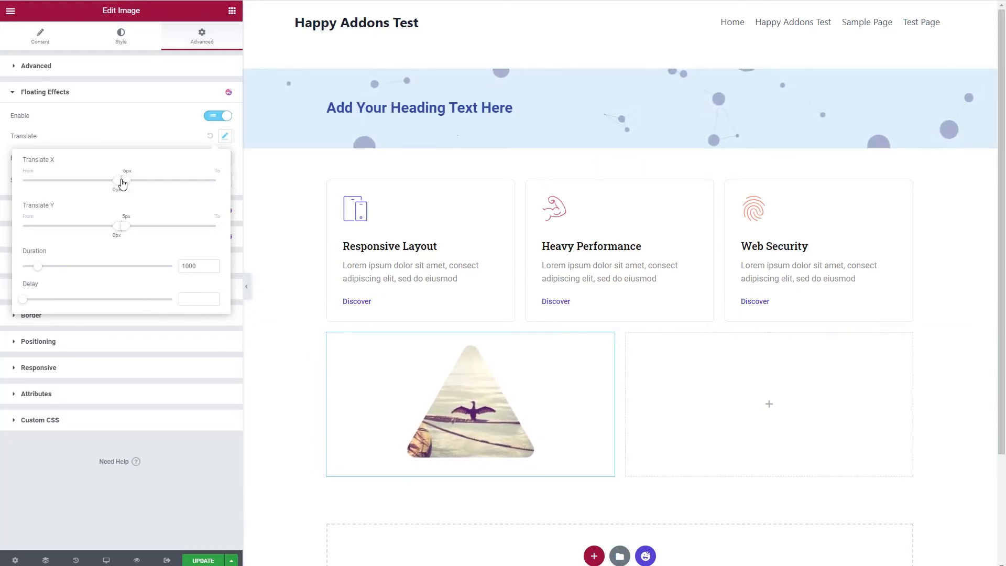
drag(126, 184, 147, 183)
drag(127, 230, 85, 231)
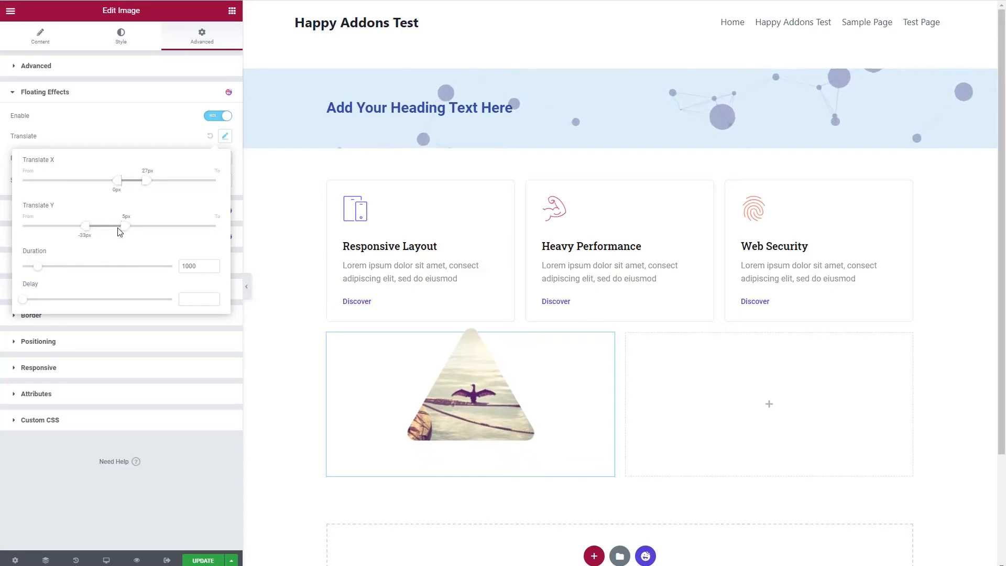
click(206, 148)
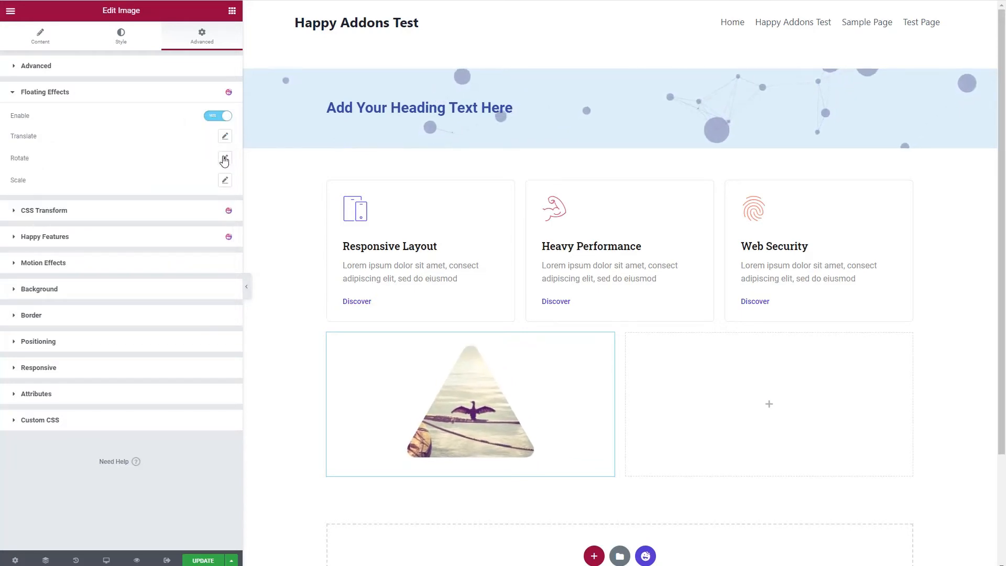
Try the default floating Rotate and Scale effects on the bird image, and turn Floating Effects off
click(225, 159)
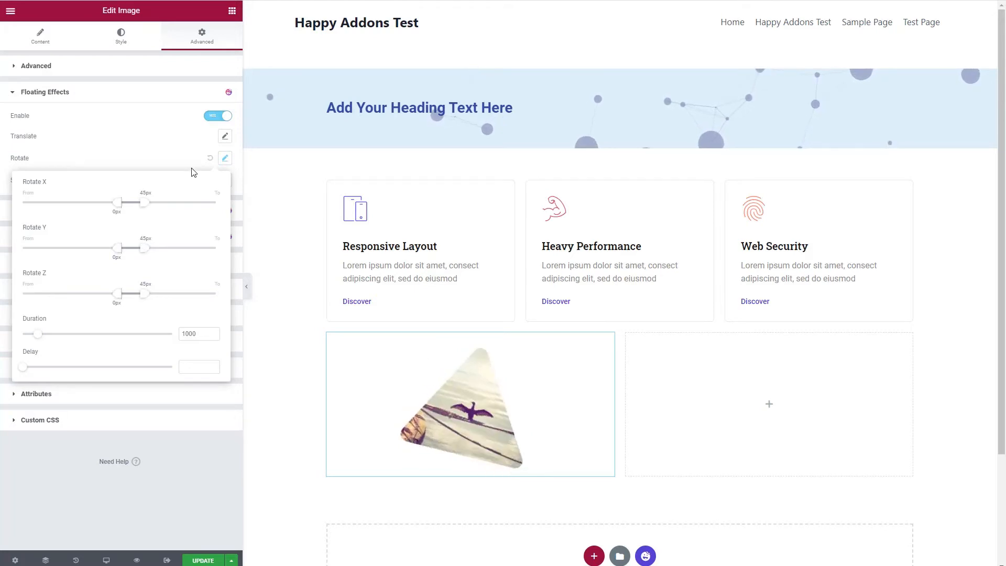
click(209, 157)
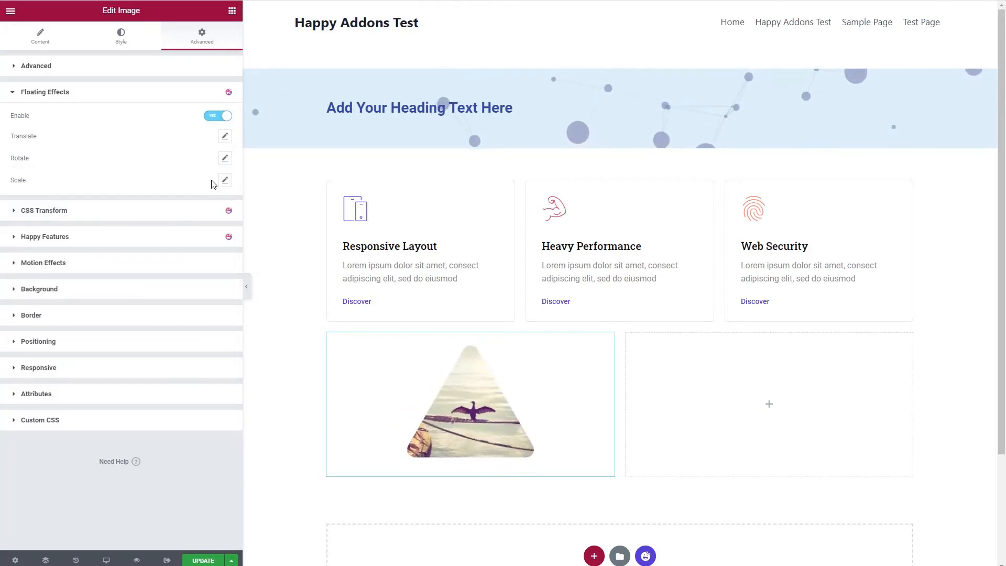
click(224, 181)
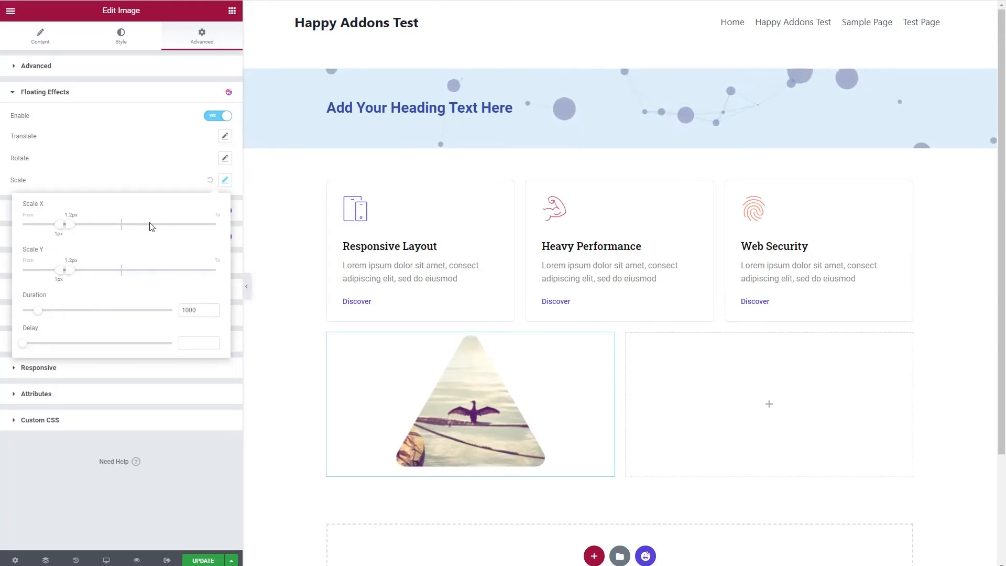
click(141, 148)
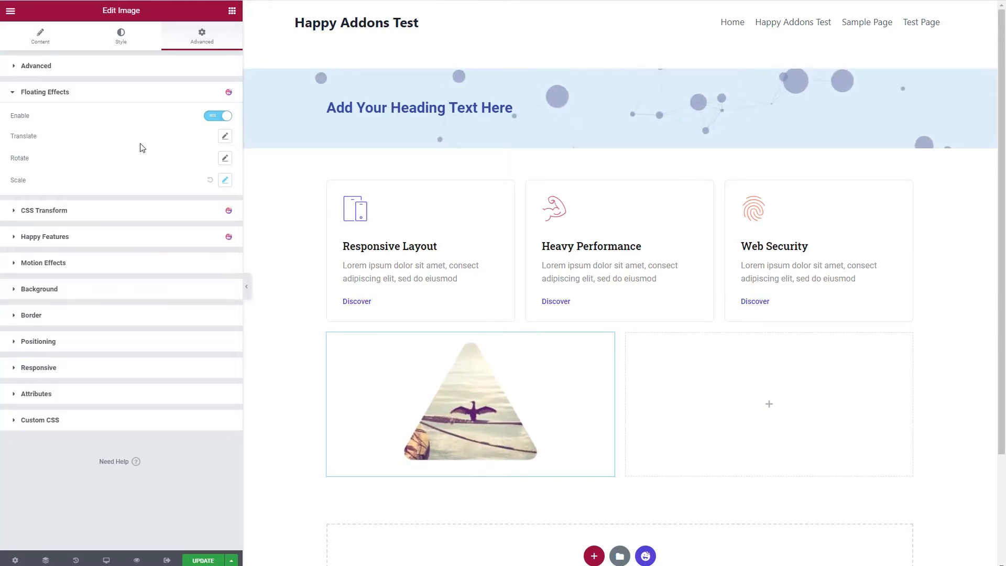
click(206, 114)
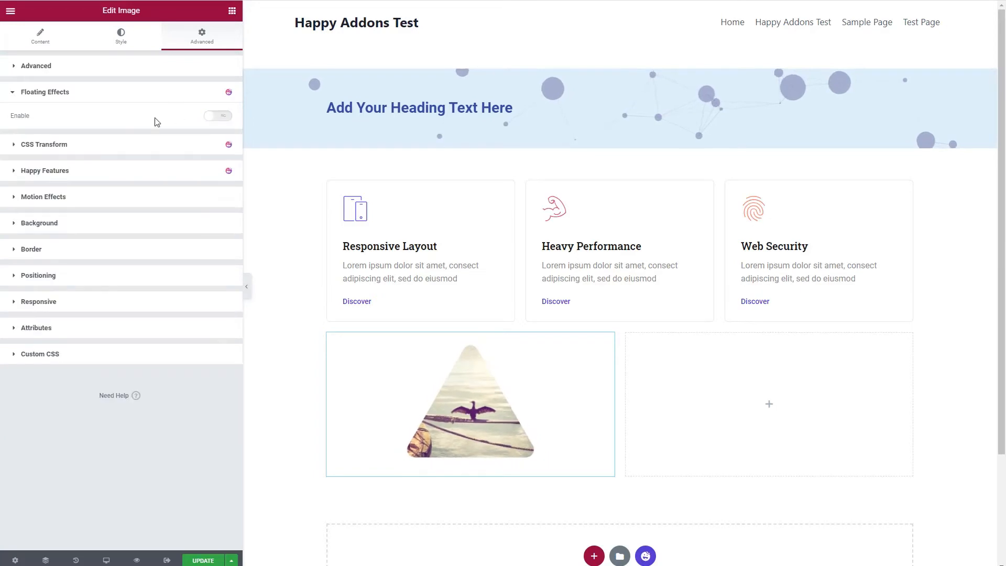
Try a CSS Transform on the bird image with a hover scale of 1.7 in X and 1.5 in Y, and disable the transform
click(14, 149)
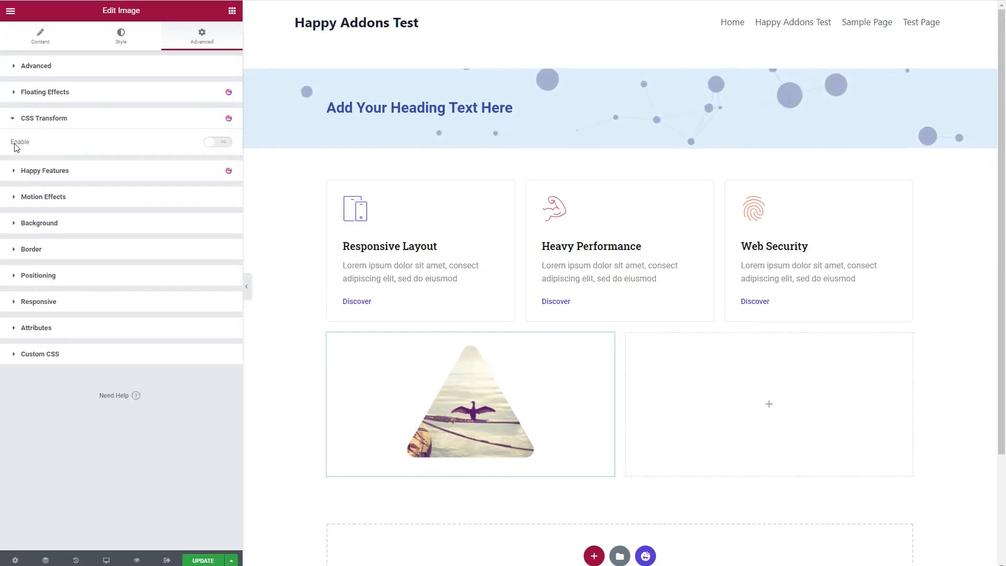
click(224, 143)
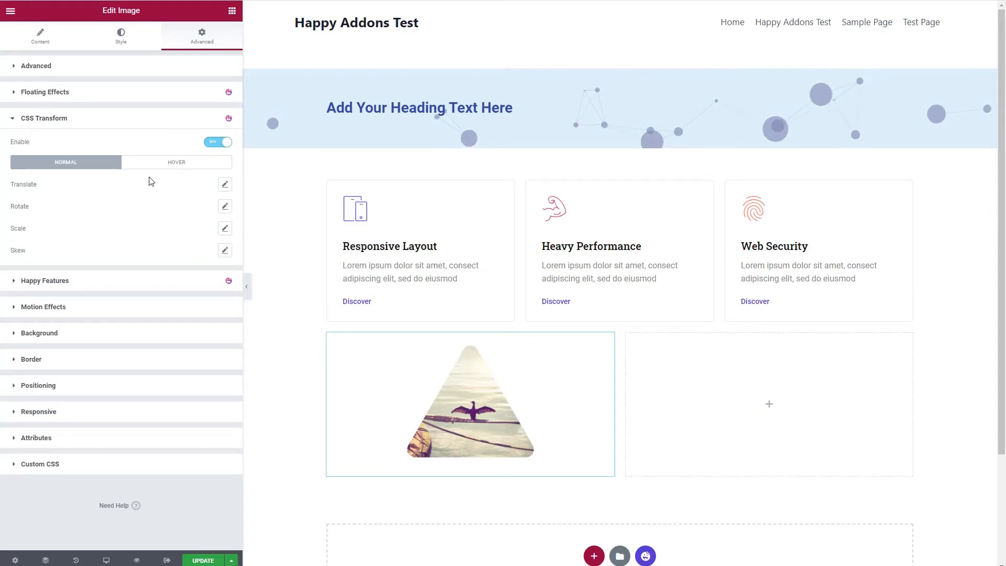
click(173, 164)
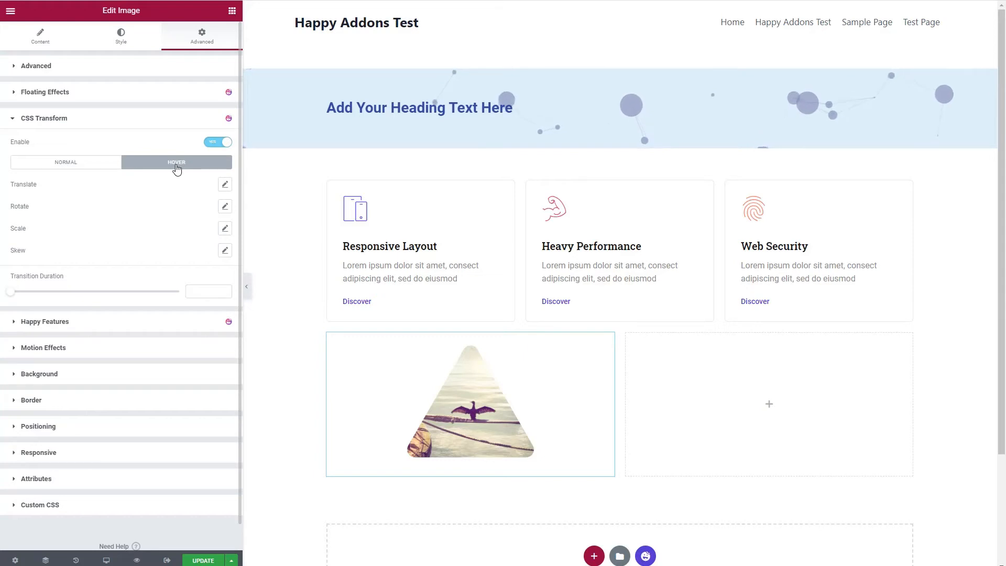
click(226, 231)
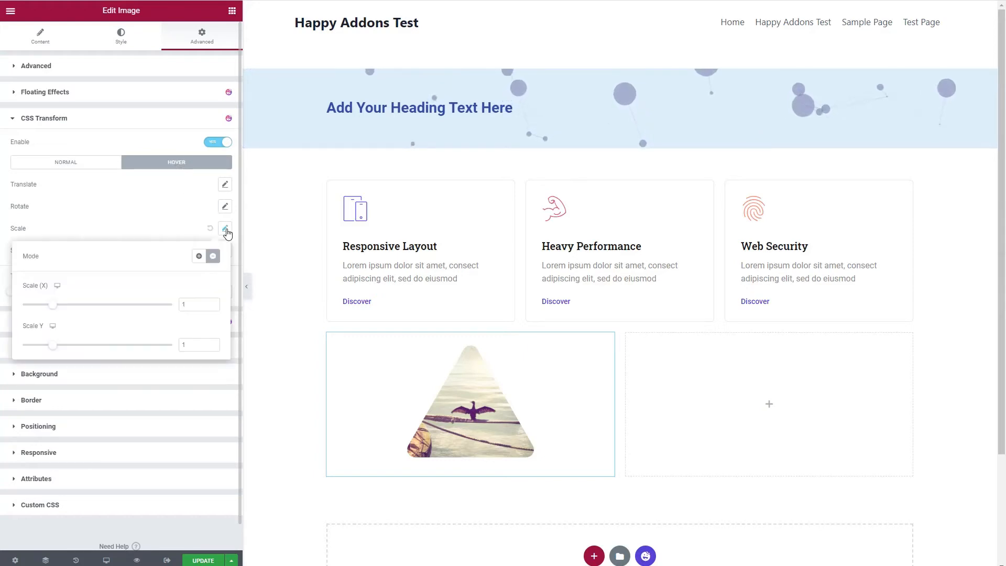
click(74, 304)
click(67, 345)
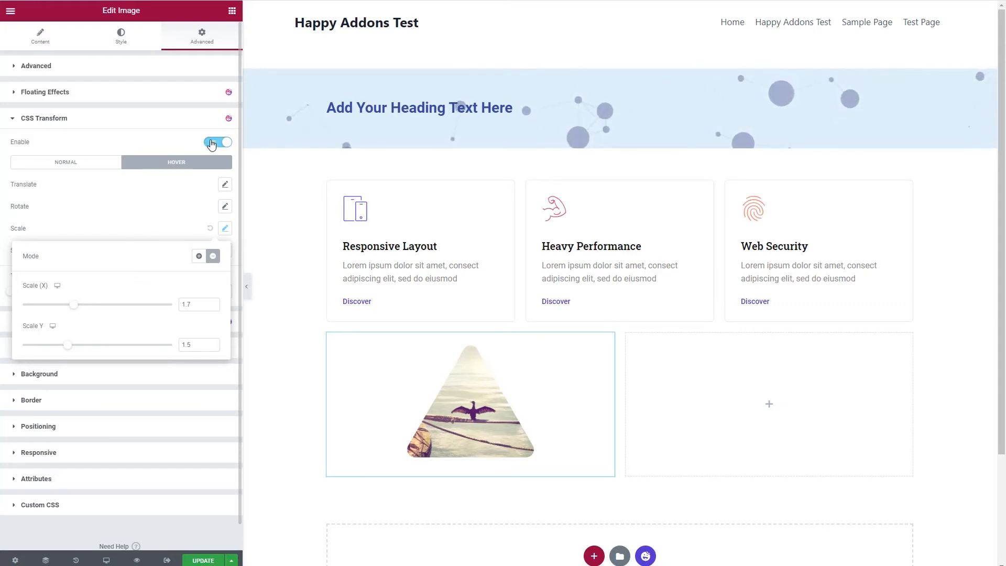
click(211, 144)
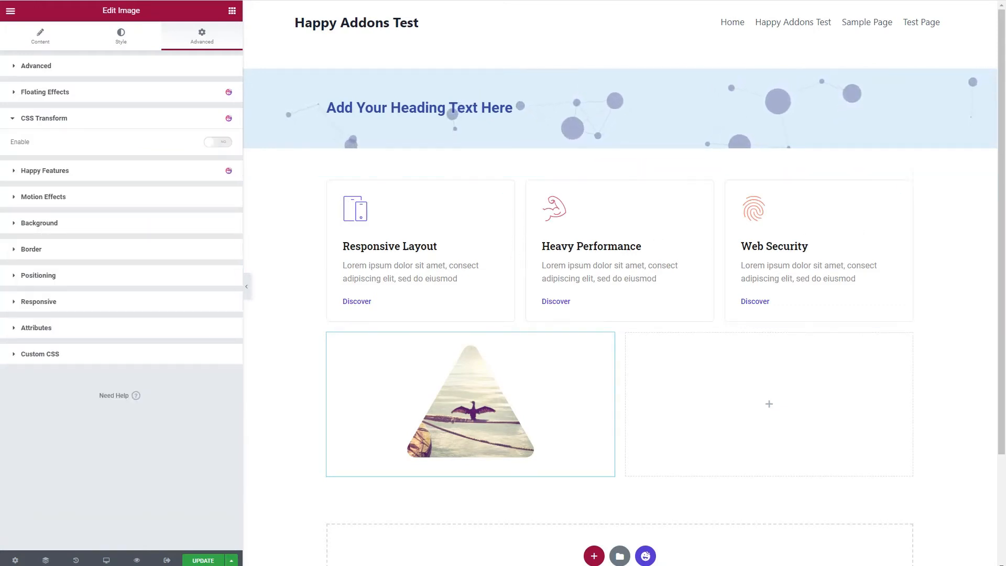
Add a two-column section below the image section and place an Inner Section in its first column
scroll(681, 330, down, 3)
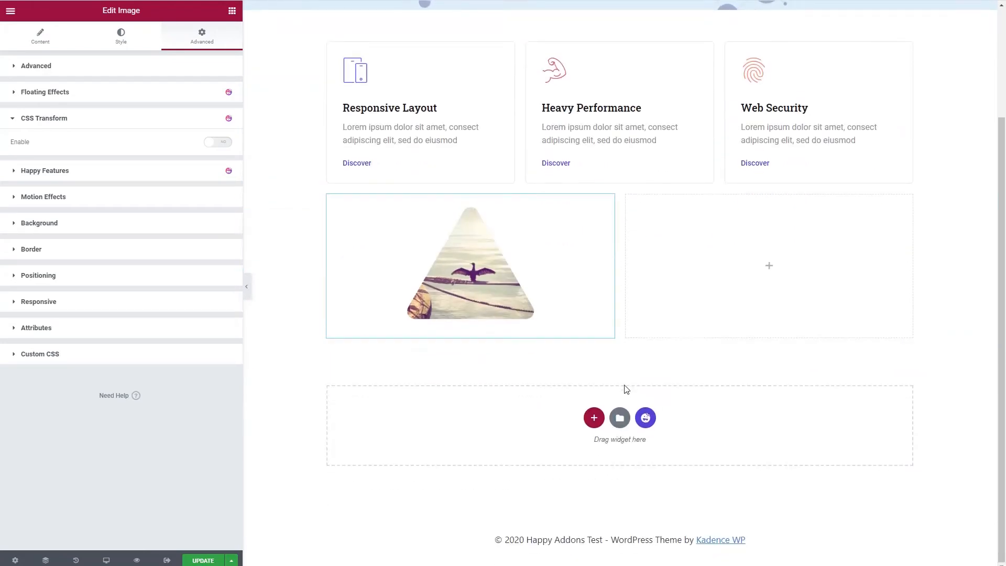
click(594, 418)
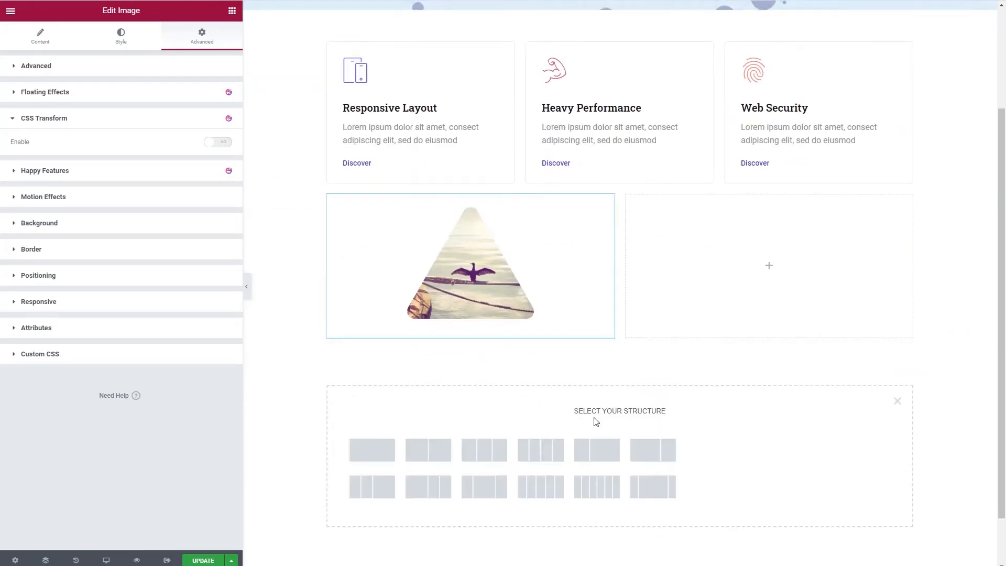
click(422, 452)
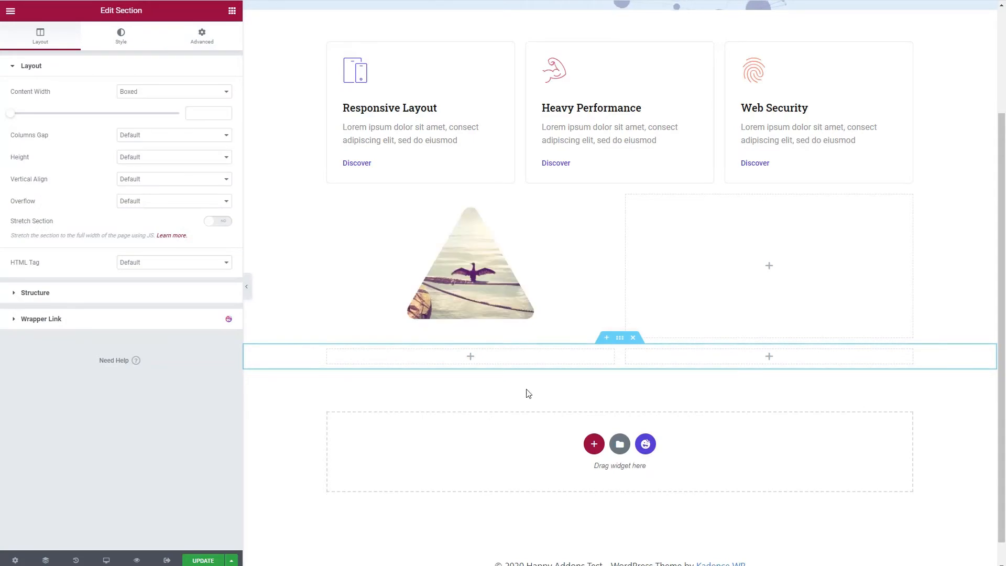
click(232, 10)
drag(26, 101, 442, 364)
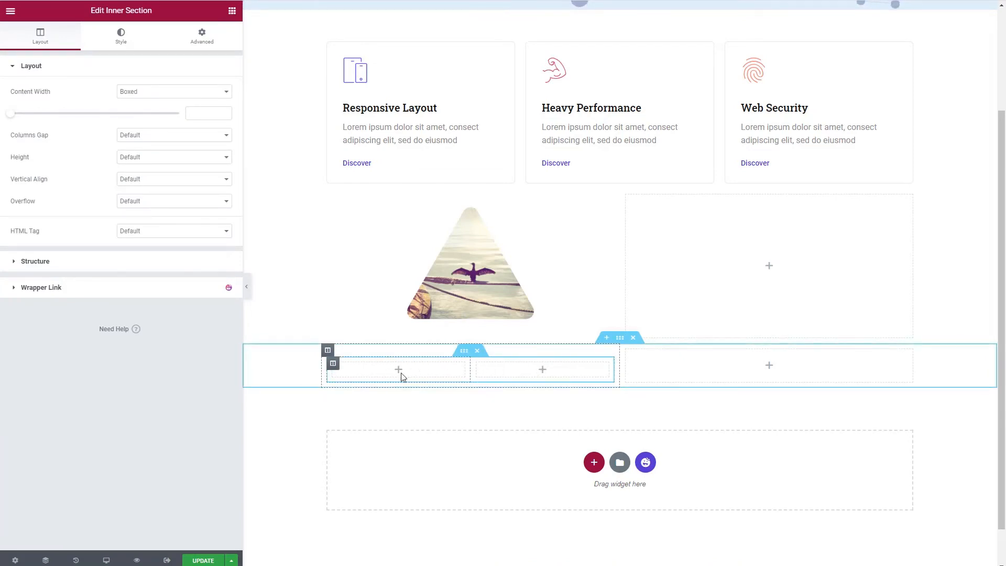
Add a nested section inside the inner section's first column and delete the whole two-column test section
click(231, 11)
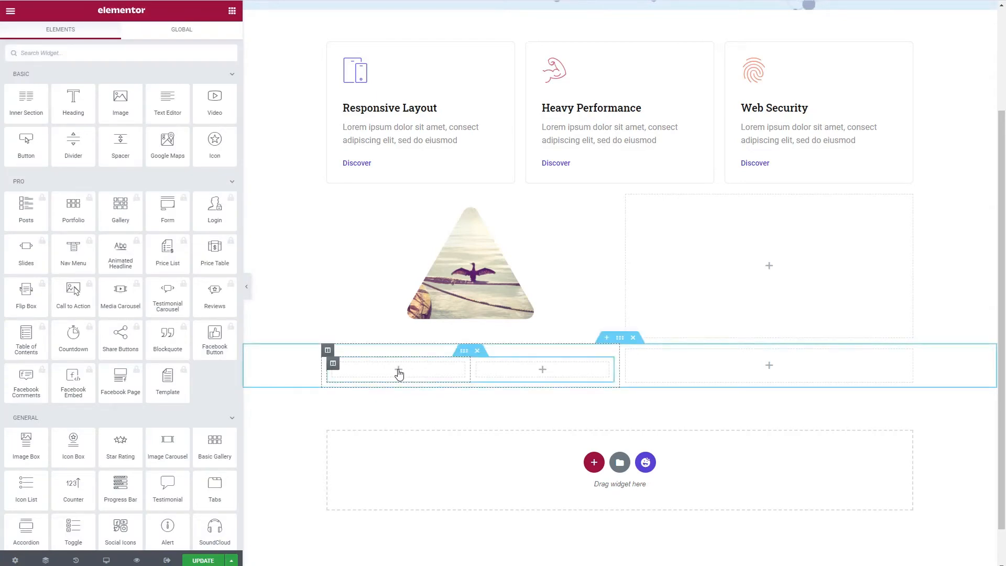
mouse_move(29, 104)
mouse_down()
mouse_move(334, 360)
mouse_move(398, 370)
mouse_move(400, 385)
mouse_move(401, 355)
mouse_move(430, 360)
mouse_move(429, 391)
mouse_move(433, 352)
mouse_move(476, 353)
mouse_move(498, 365)
mouse_move(35, 106)
mouse_up()
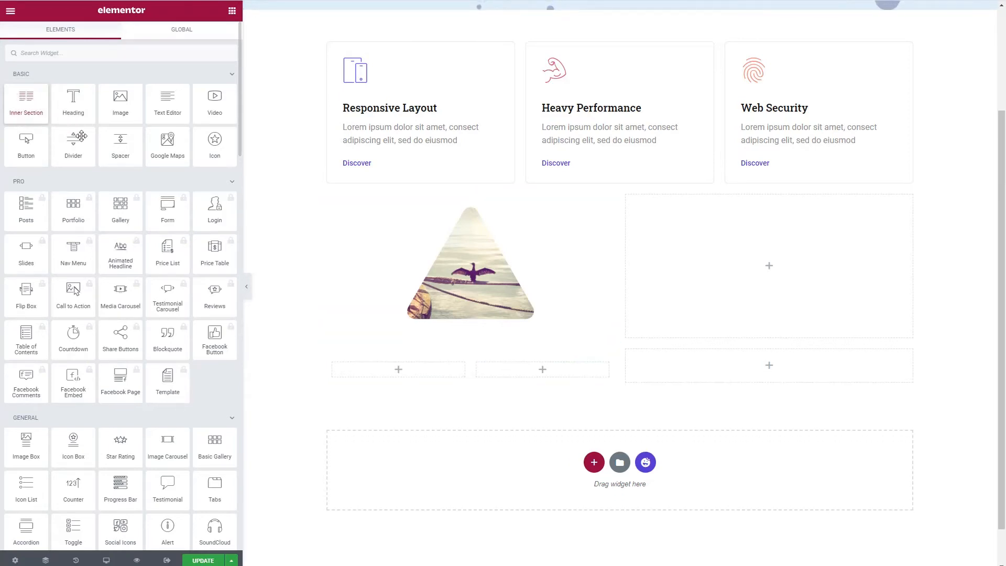
right_click(400, 373)
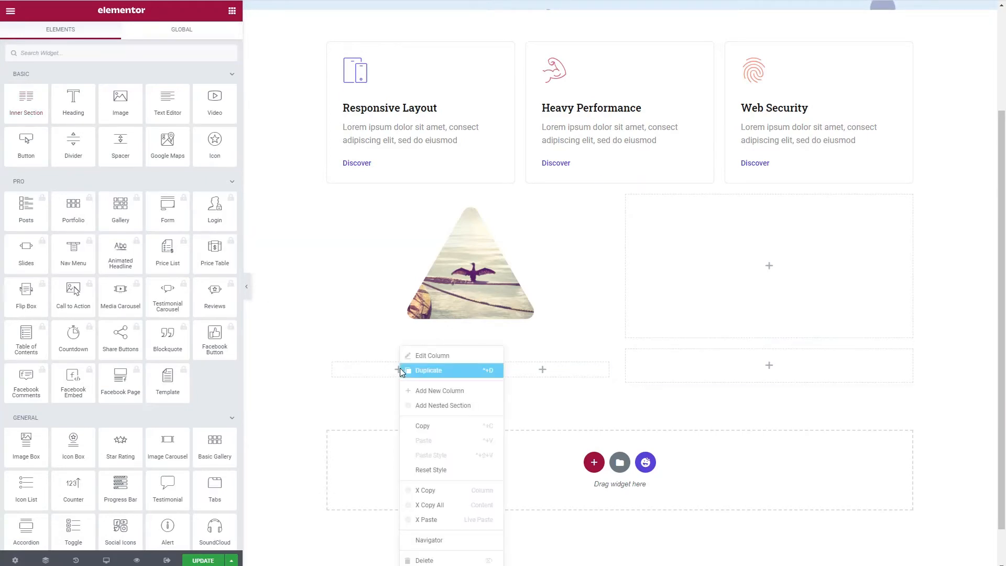
click(424, 406)
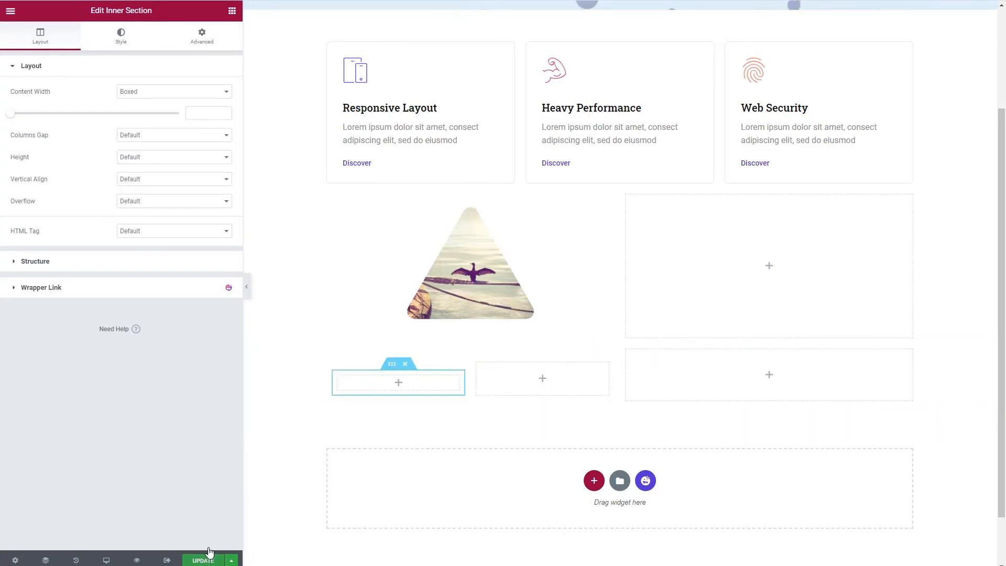
click(635, 343)
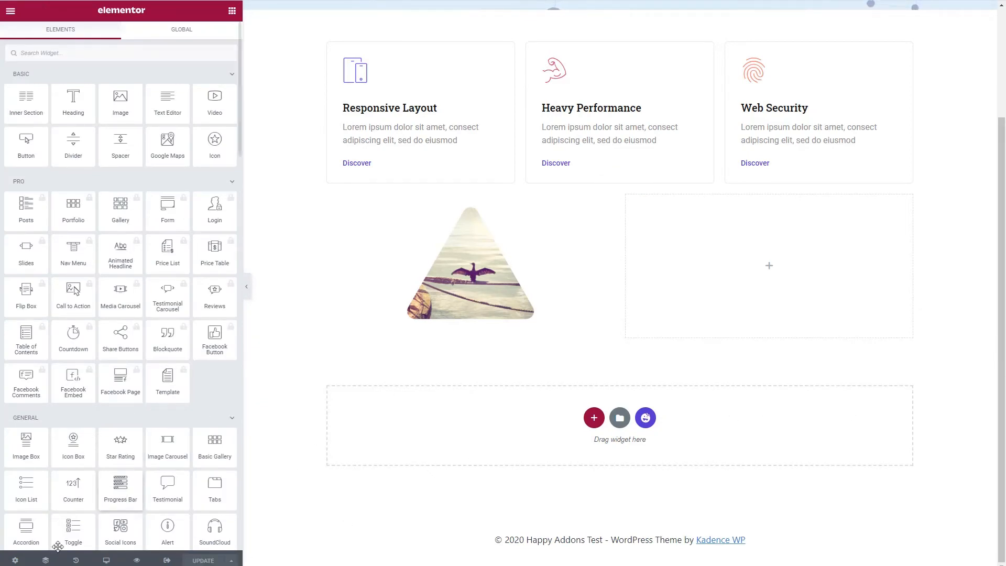
Turn on the Grid Layer overlay in the page settings
click(14, 560)
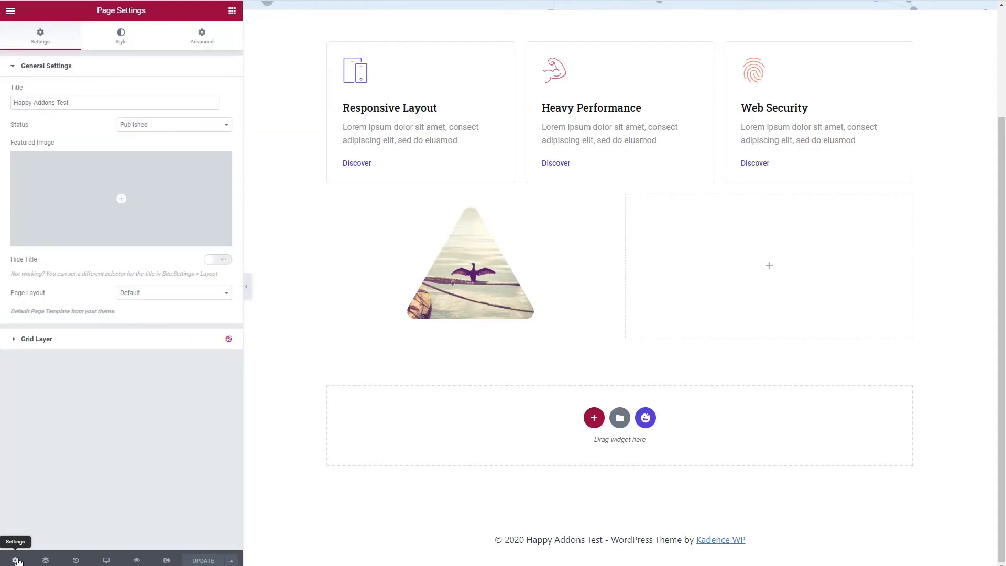
click(14, 342)
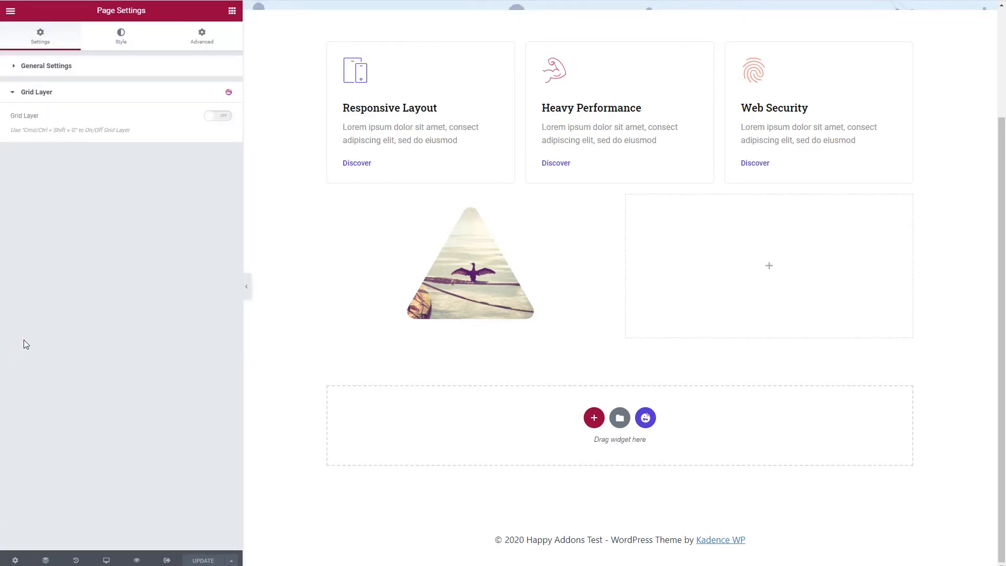
click(223, 117)
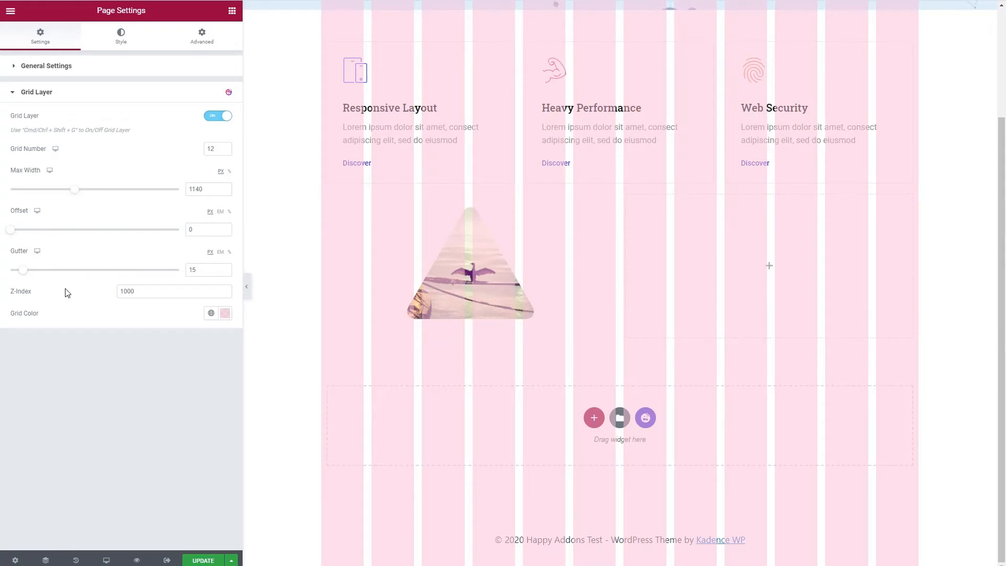
Lighten the grid color to a paler pink and switch the Grid Layer off
click(224, 313)
drag(134, 359, 115, 356)
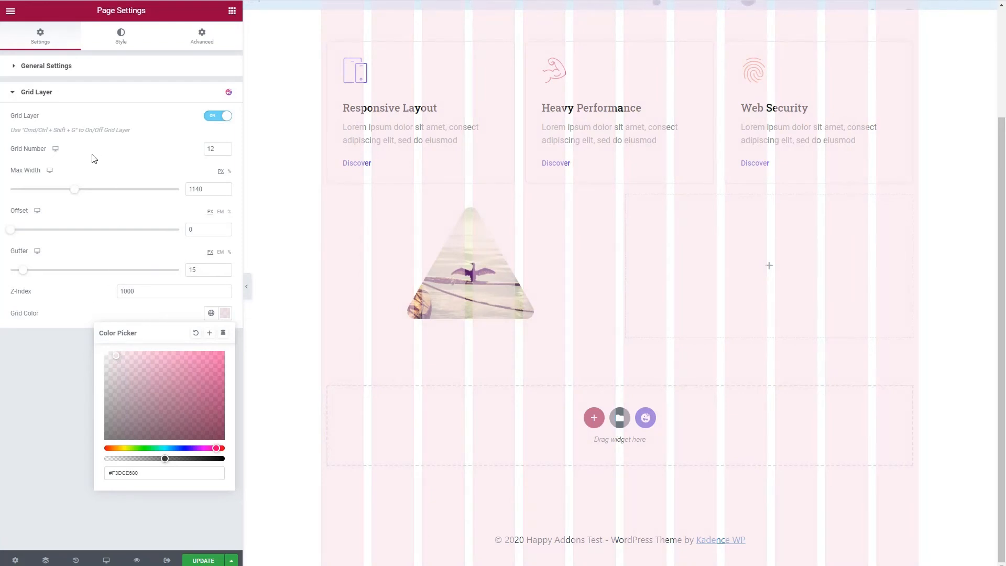
click(40, 345)
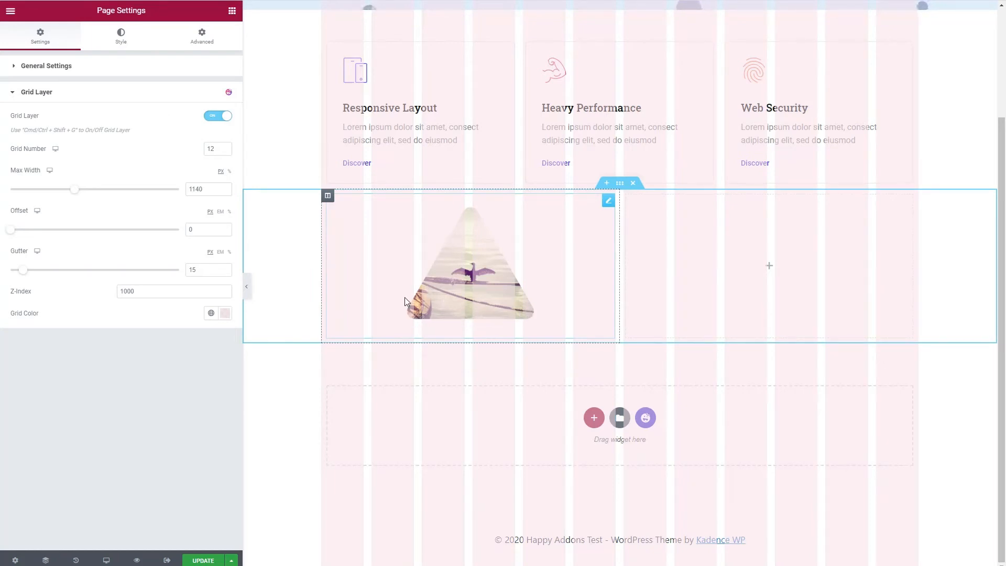
click(216, 116)
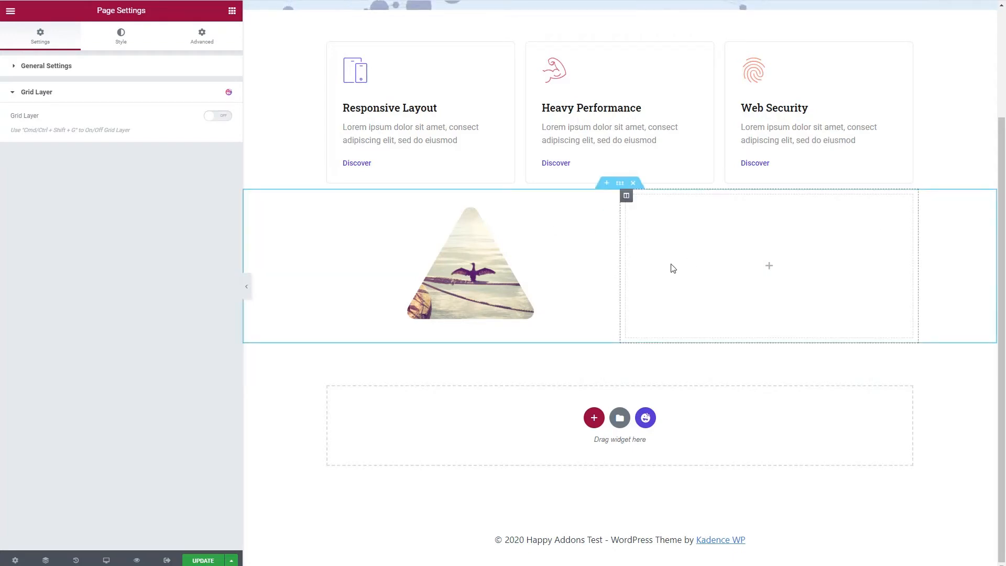
Add a section with three equal columns below the image section
click(594, 417)
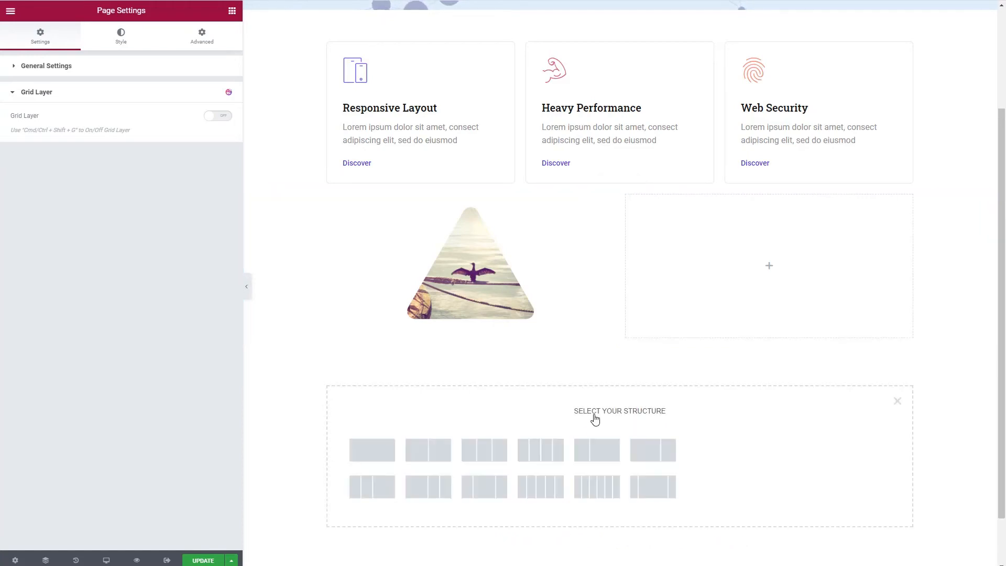
click(483, 451)
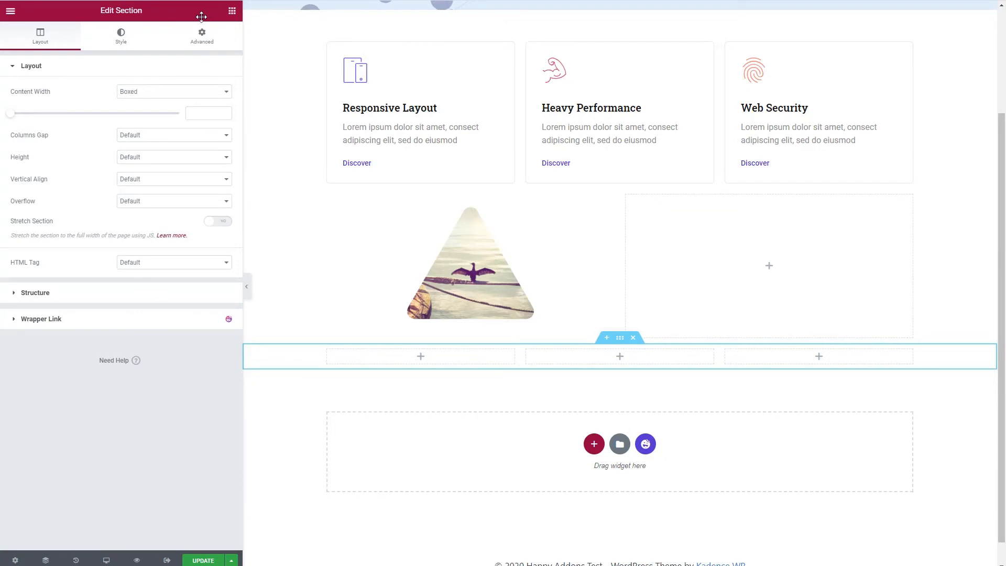
Add a Happy Addons Info Box widget to the first column of the new three-column section
click(232, 10)
scroll(84, 164, down, 5)
scroll(84, 164, down, 12)
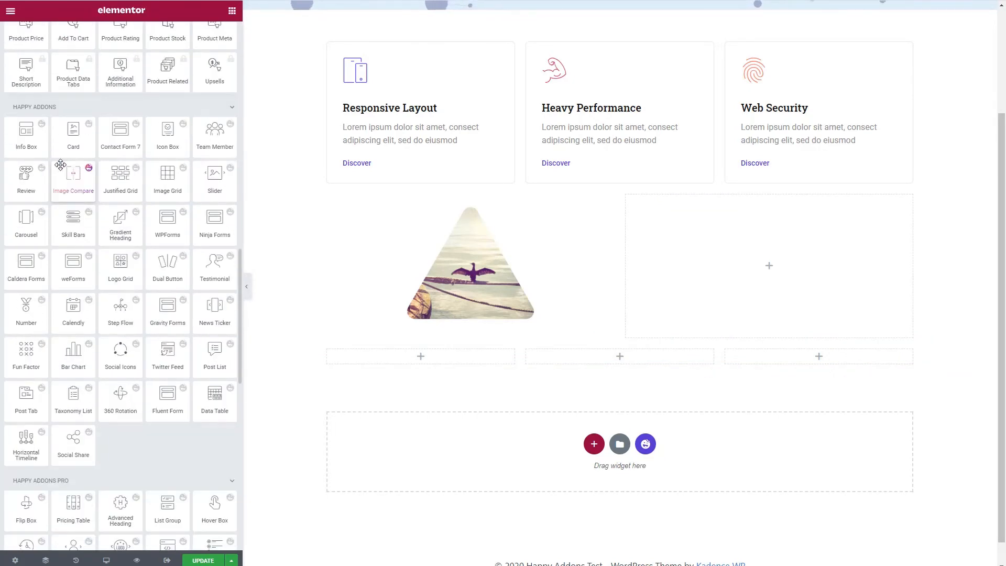
drag(27, 136, 417, 356)
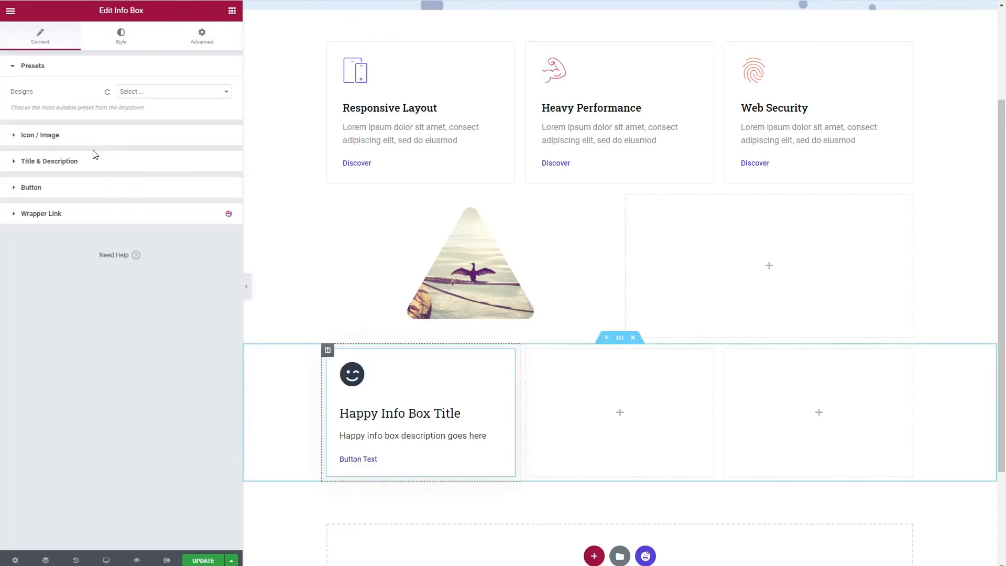
Add a Happy Addons Card widget to the middle column and set its image to the cricket illustration card-image1.jpg
click(232, 11)
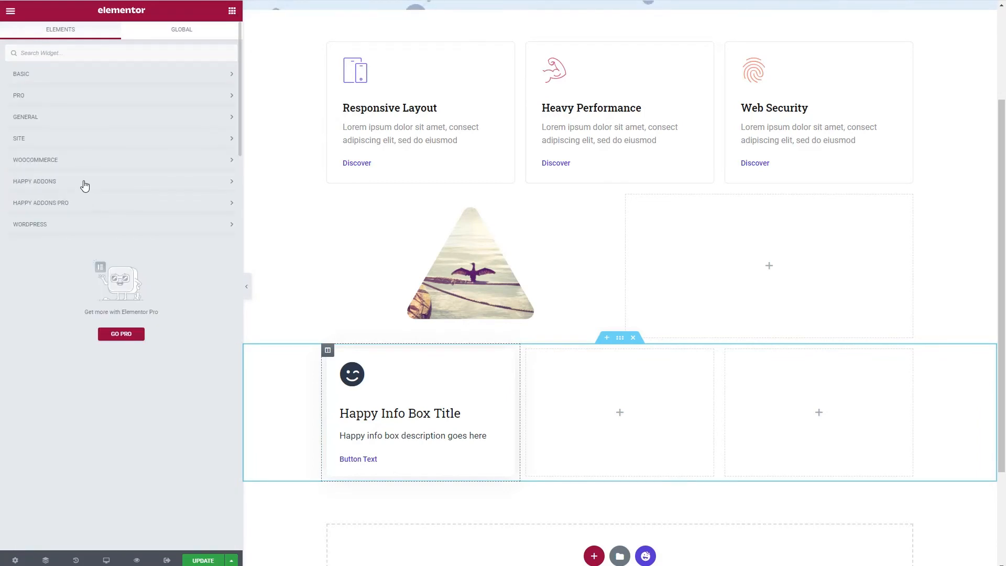
click(84, 181)
drag(73, 209, 618, 412)
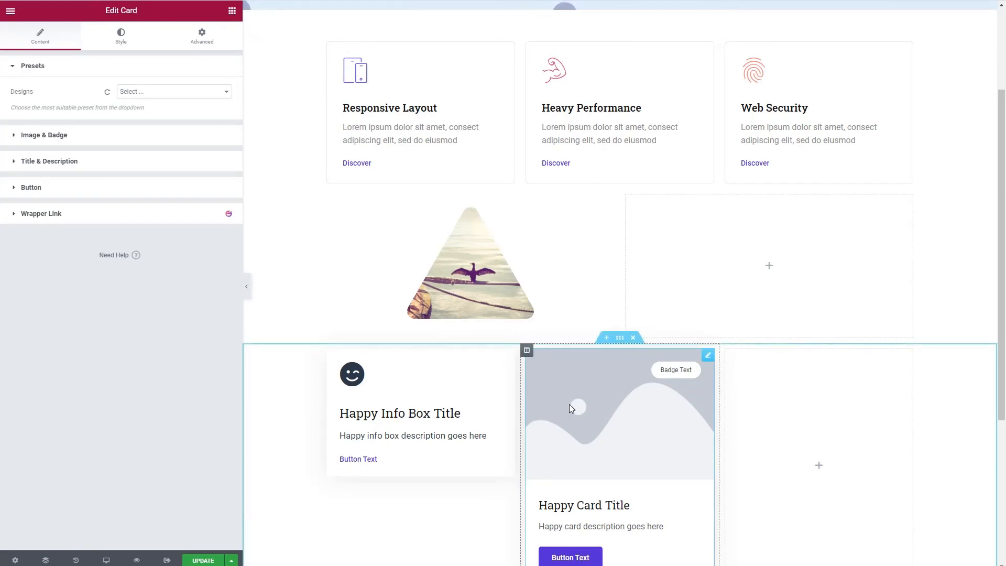
click(67, 136)
click(85, 153)
click(222, 139)
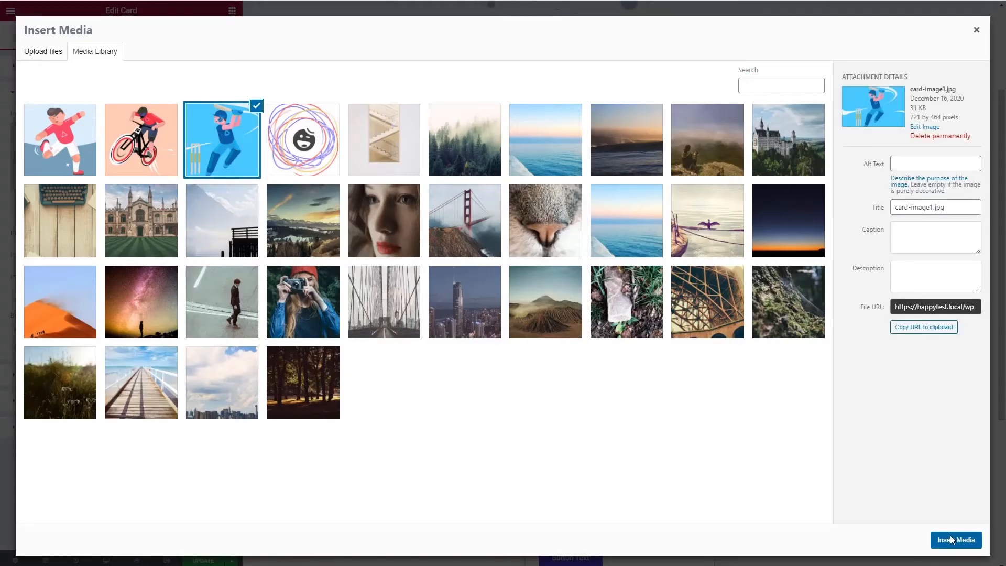
click(953, 540)
Add a Happy Addons Slider widget to the third column and use the typewriter desk photo for its first slide
click(234, 11)
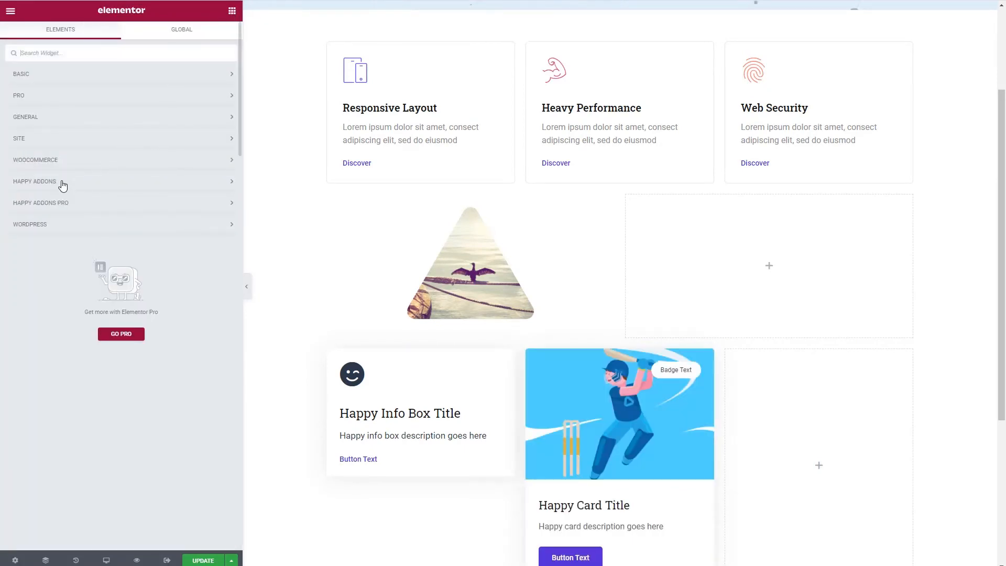
click(63, 185)
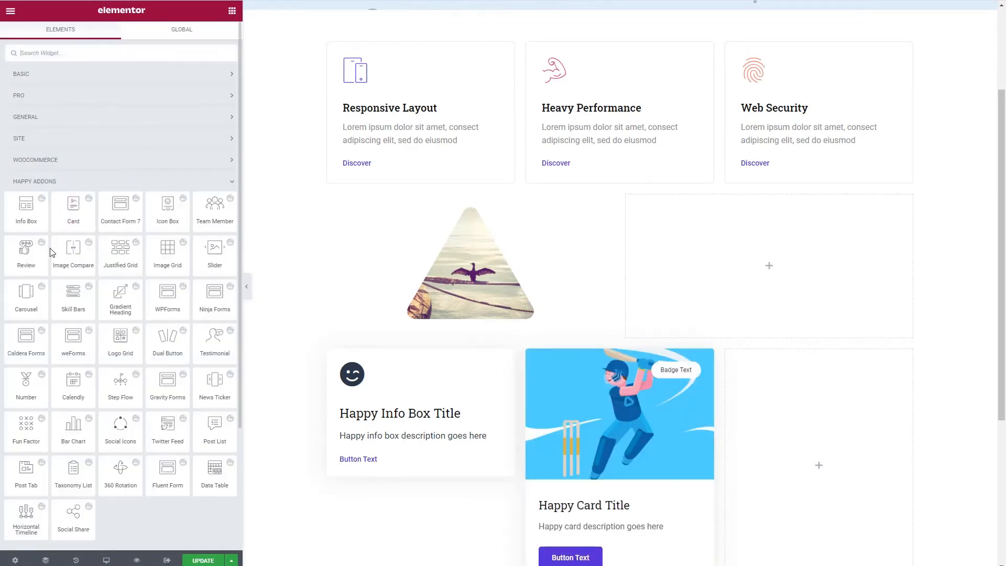
drag(216, 256, 821, 465)
click(101, 130)
click(100, 196)
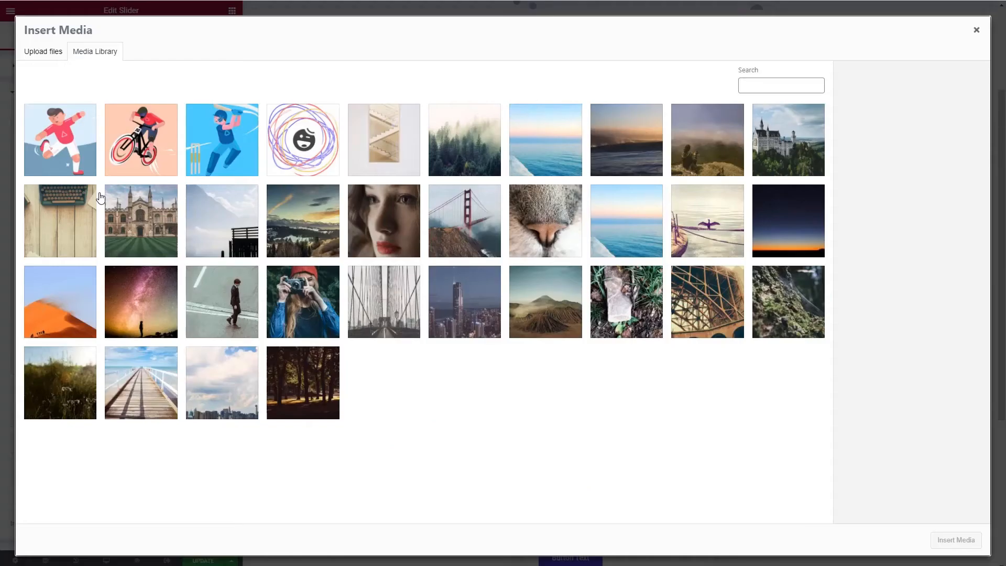
click(88, 205)
click(955, 539)
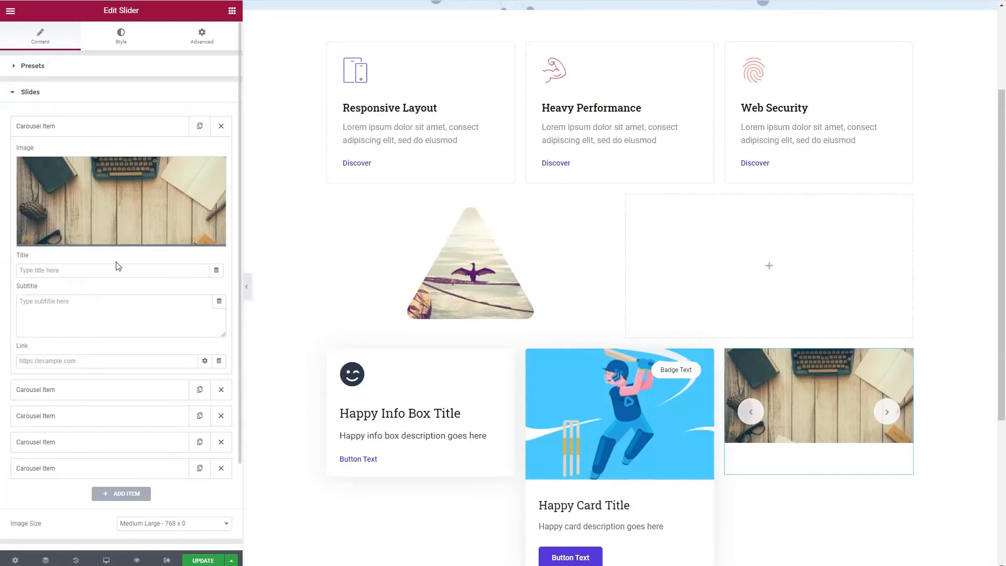
Set the second slide's image to the building with the striped lawn and the third slide's to the starry night sky
click(99, 389)
click(88, 249)
click(140, 218)
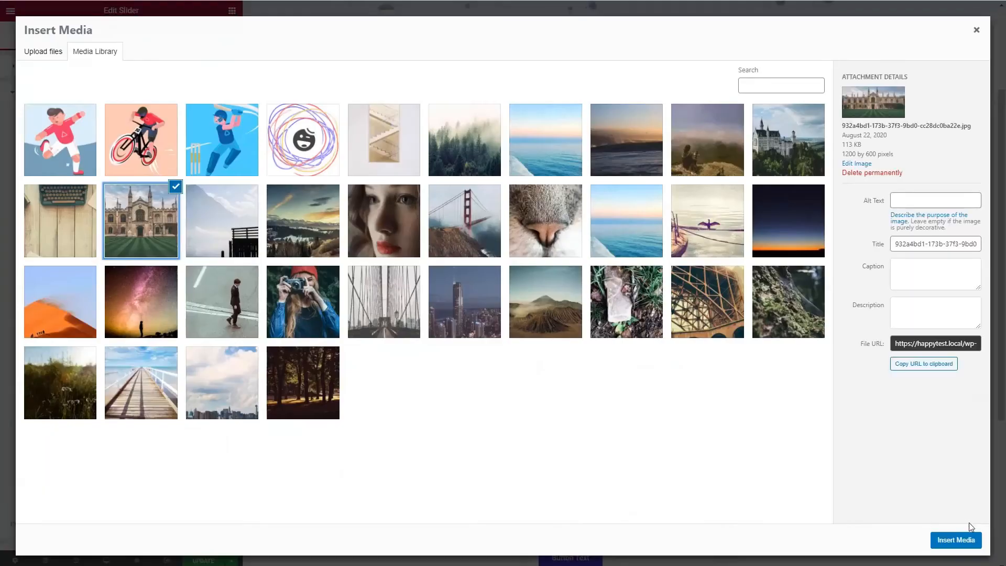
click(955, 539)
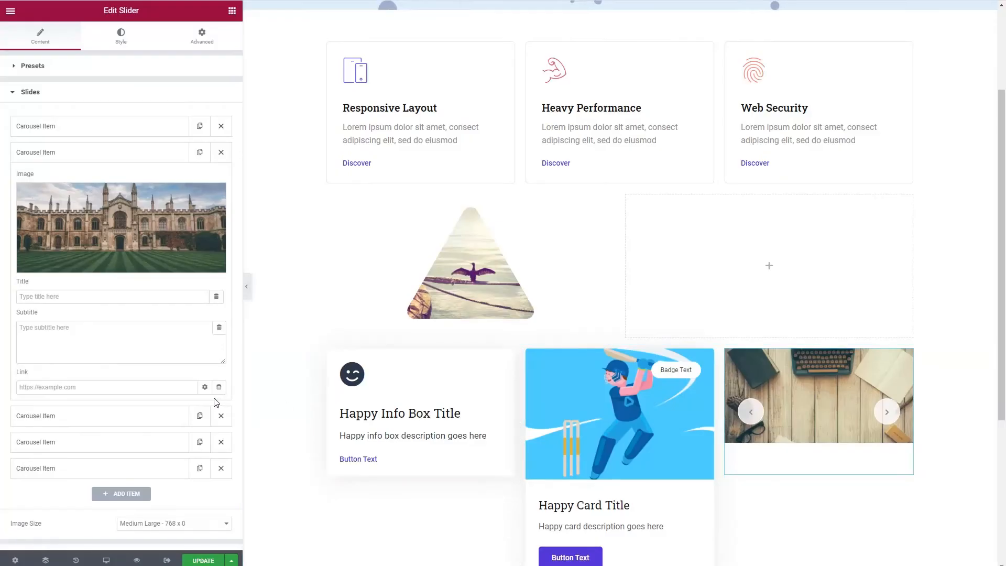
click(74, 413)
click(90, 262)
click(145, 304)
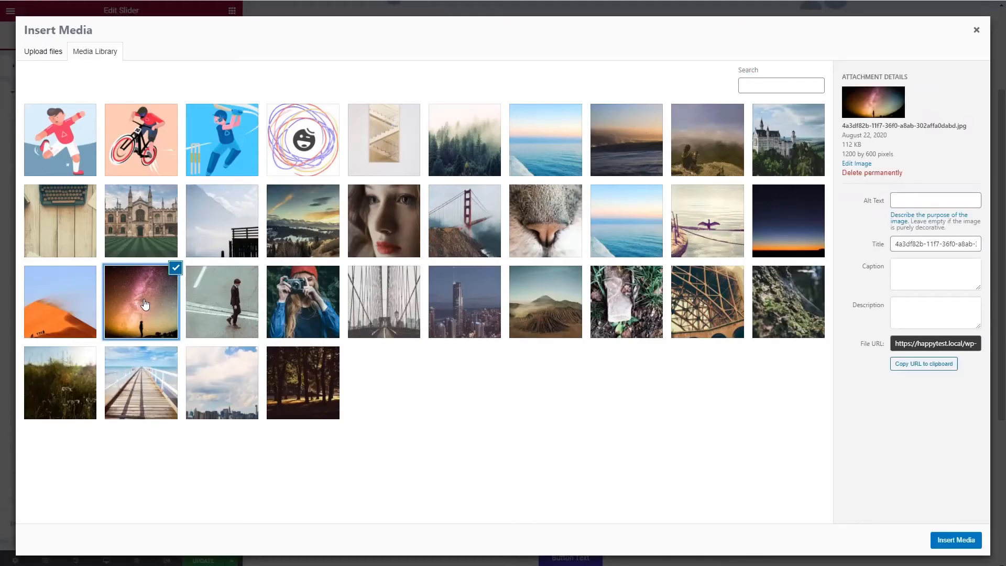
click(945, 536)
Set the fourth slide's image to the red suspension bridge and delete the fifth slide
click(84, 440)
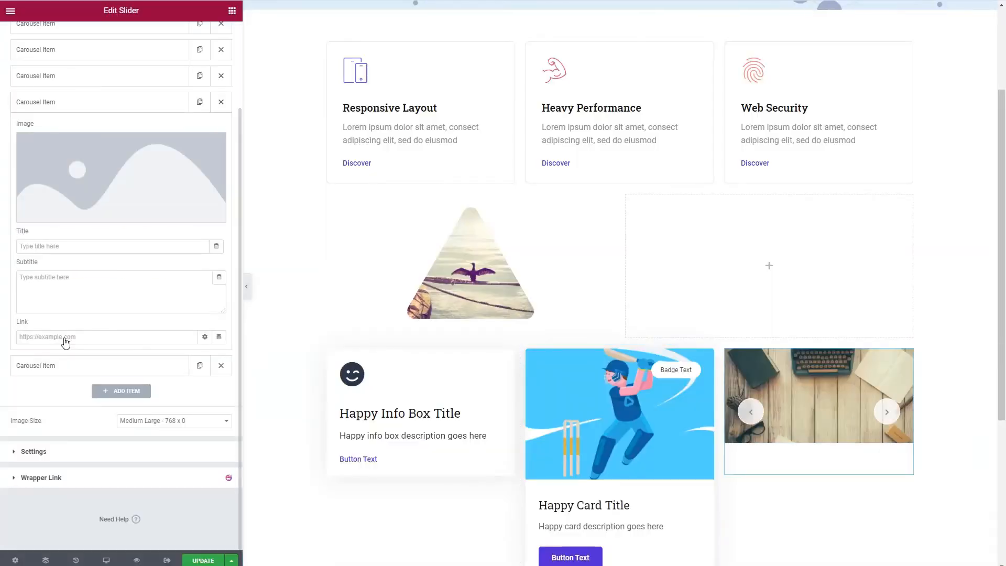
click(92, 192)
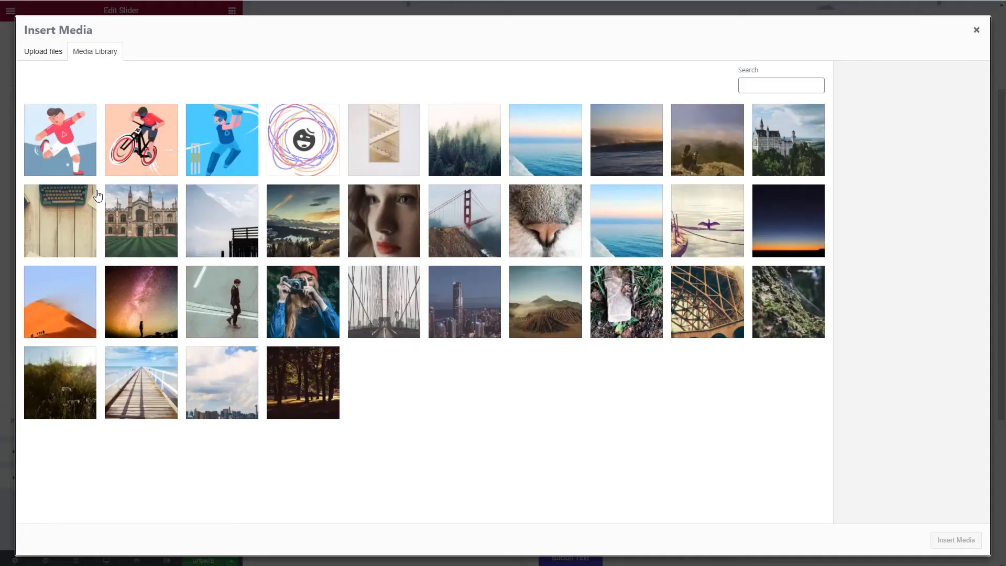
click(473, 225)
click(961, 539)
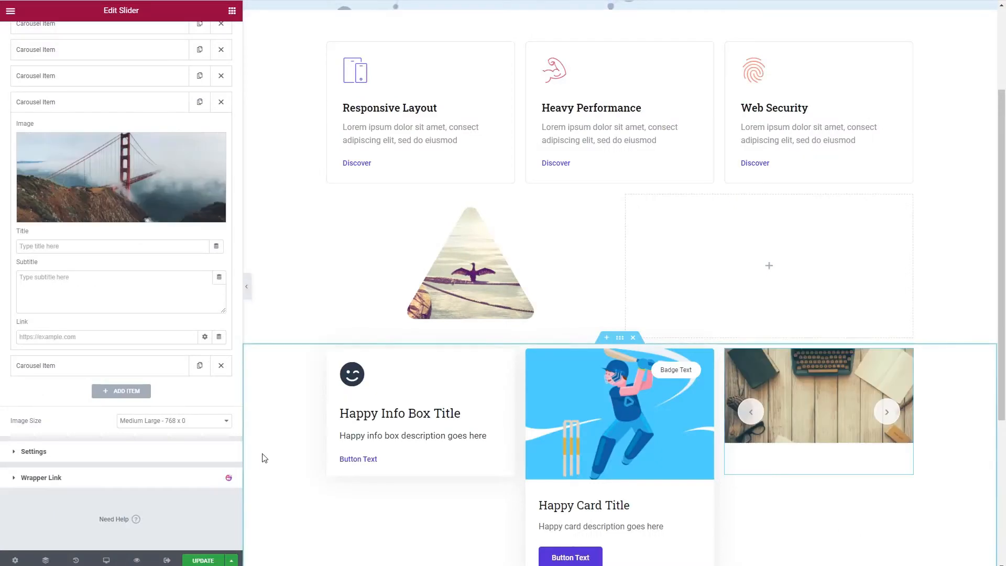
click(221, 365)
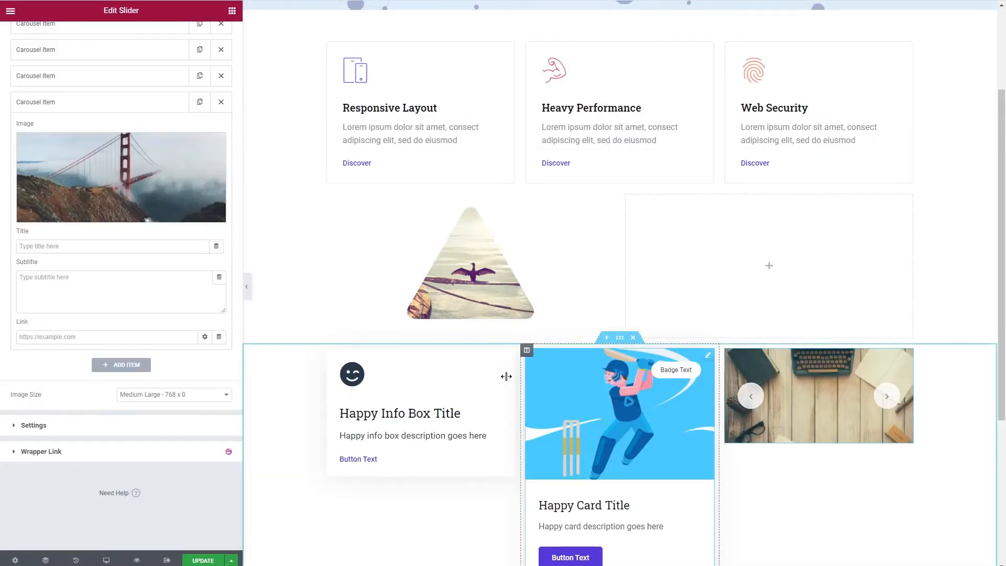
scroll(226, 233, up, 2)
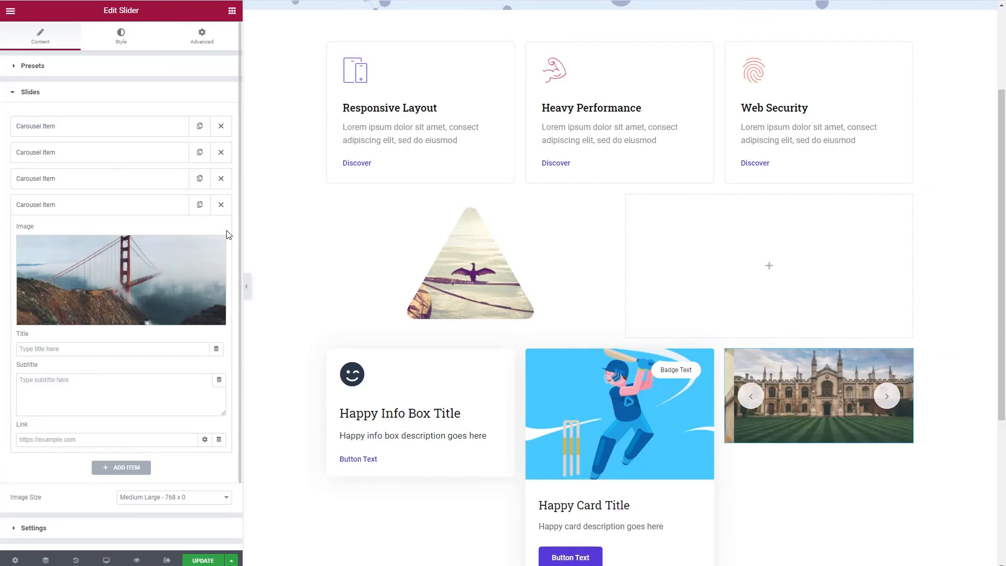
Try the Design 1, Design 5 and Design 9 presets on the Info Box and finish with Design 12
click(434, 381)
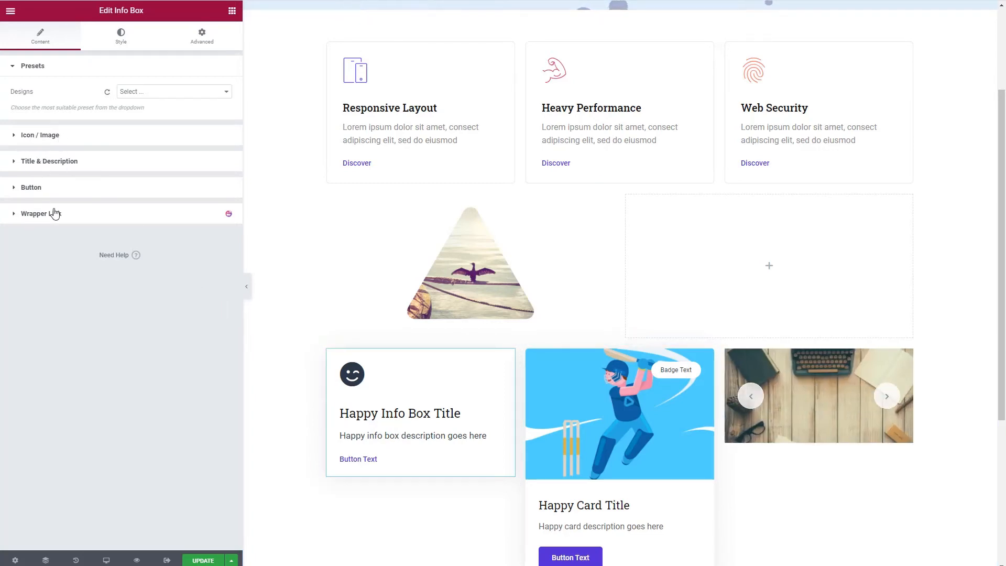
click(147, 94)
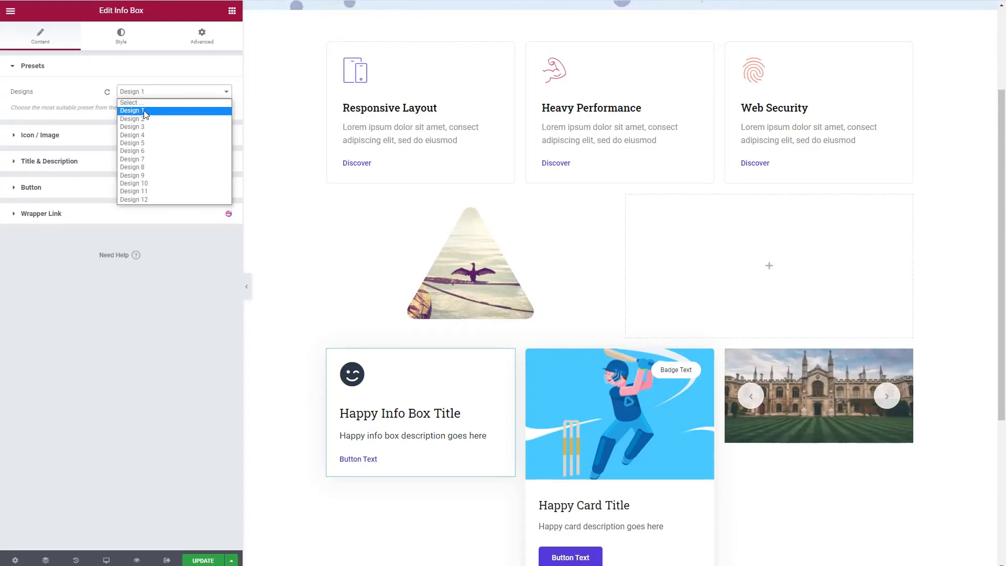
click(132, 111)
click(144, 93)
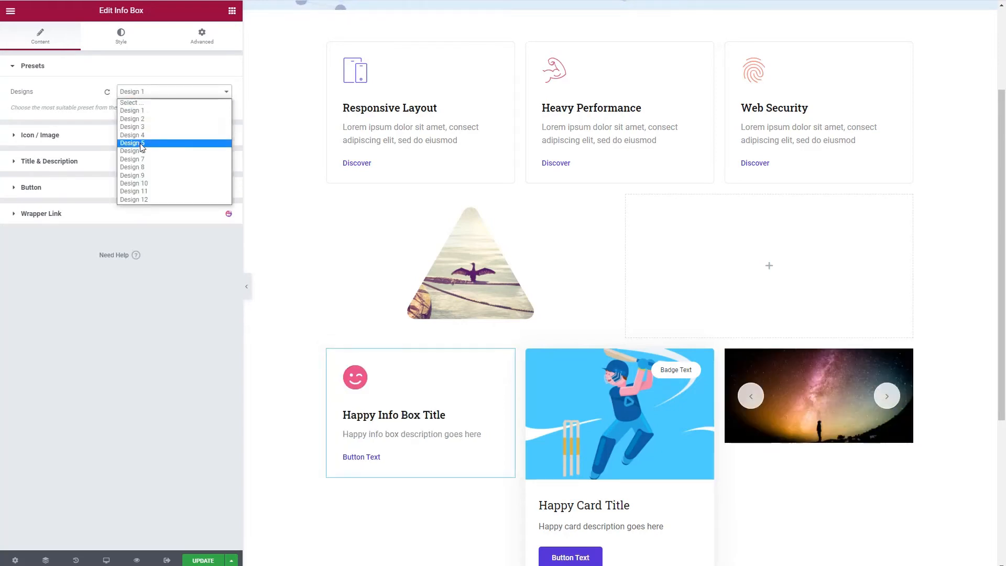
click(132, 144)
click(146, 93)
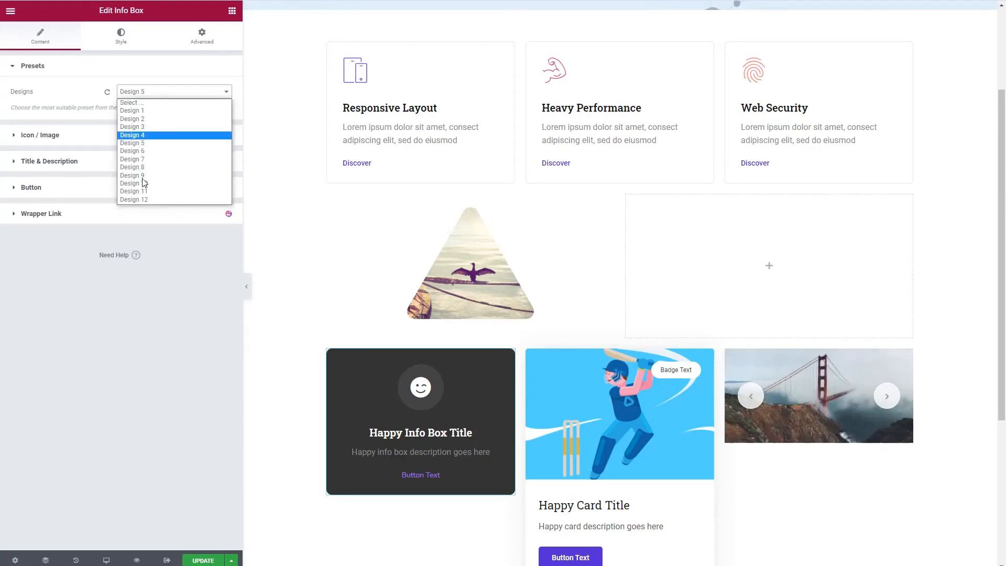
click(142, 177)
click(151, 92)
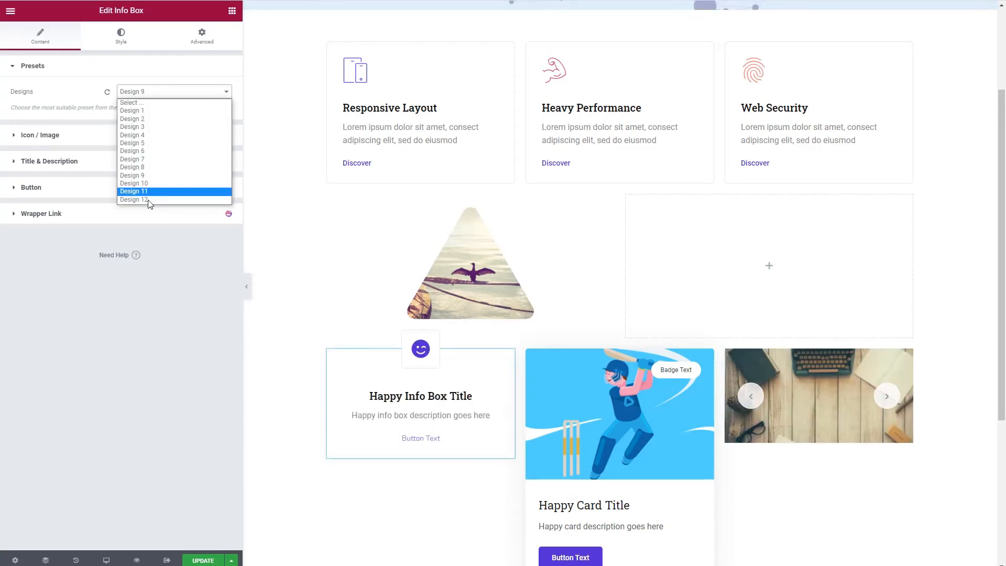
click(146, 201)
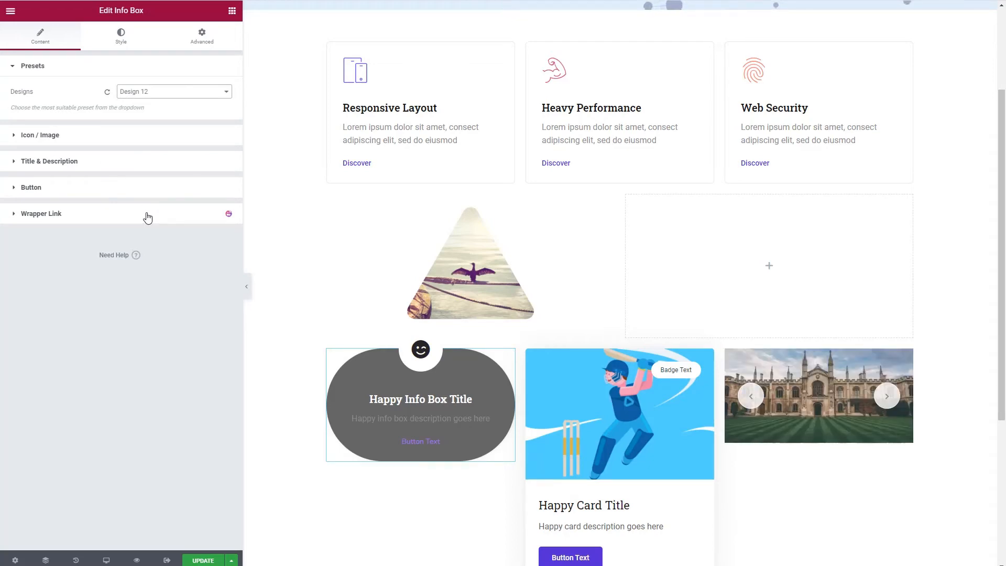
Apply the Design 2 preset to the Card widget, followed by Design 13
click(617, 375)
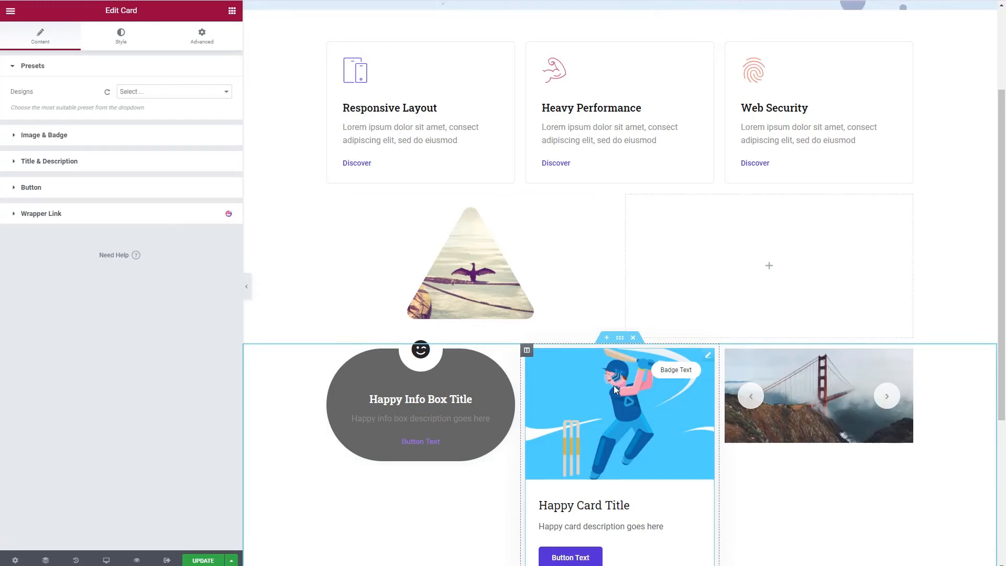
click(177, 95)
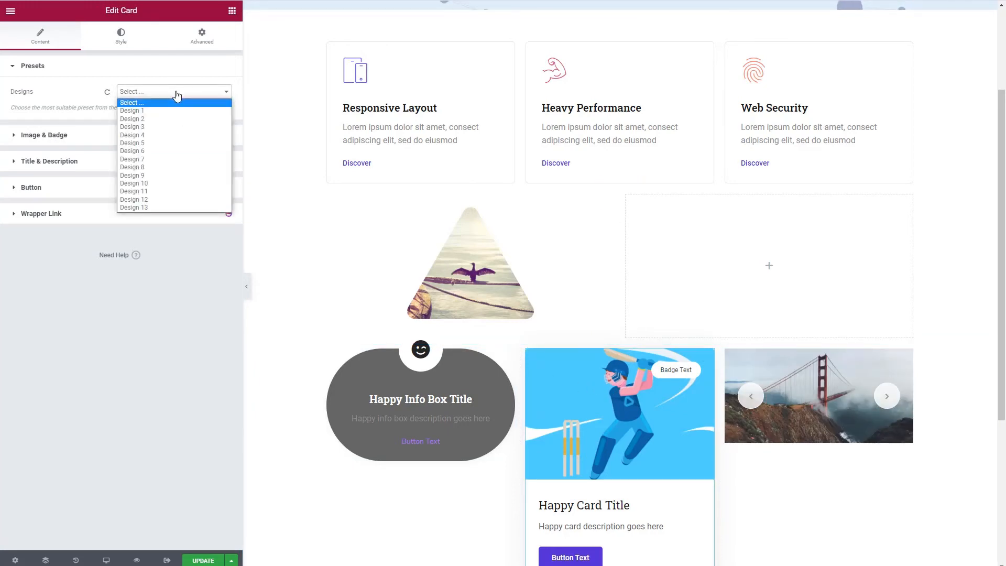
key(Down)
click(157, 119)
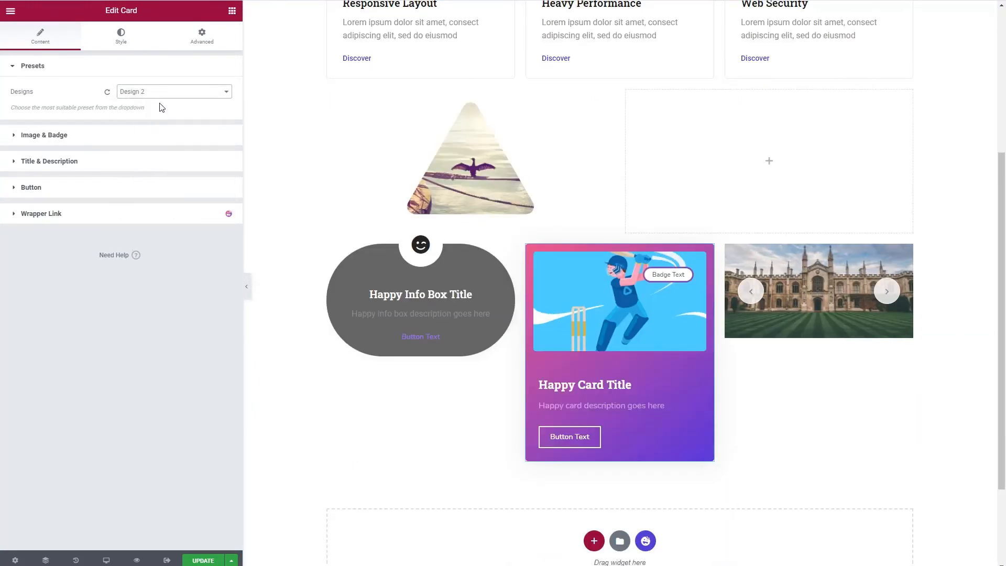
click(170, 92)
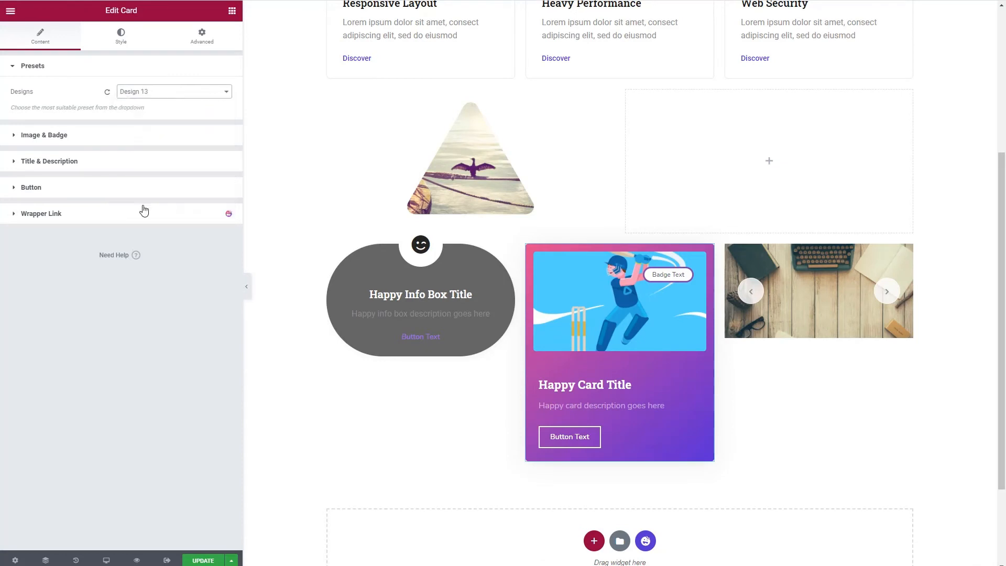
click(144, 208)
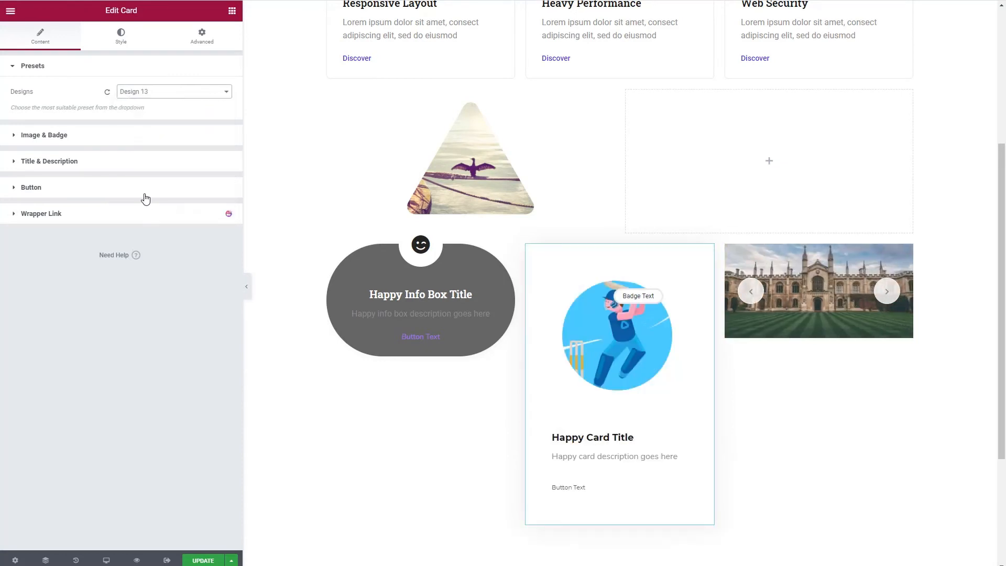
Try the Design 1 and Design 2 presets on the Slider widget and finish with Design 4
click(817, 263)
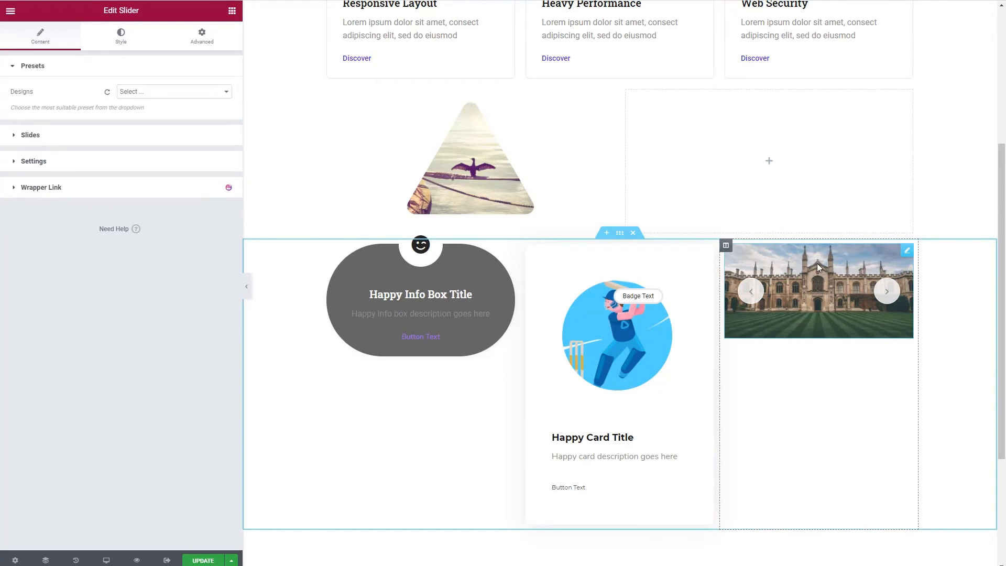
click(154, 93)
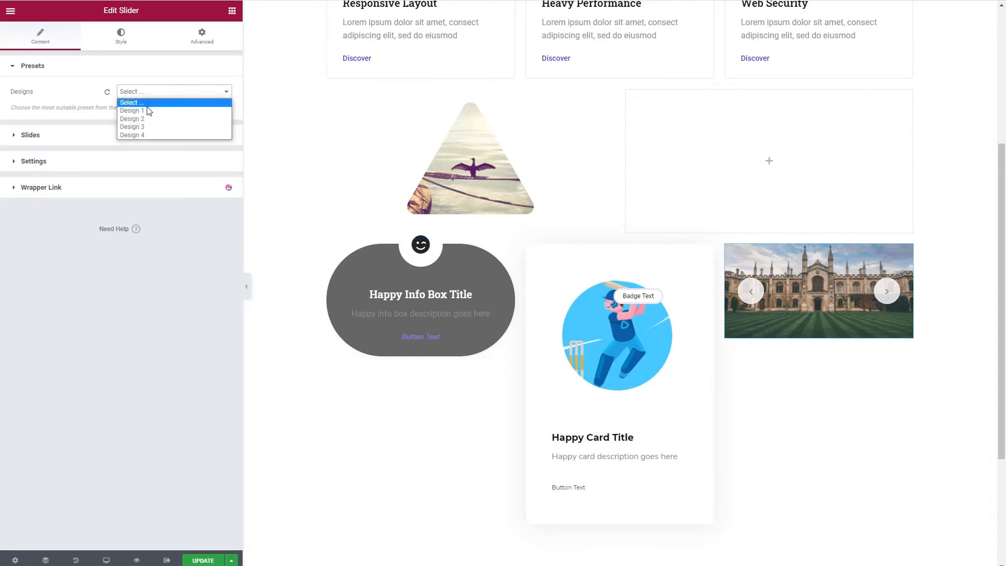
click(149, 111)
click(162, 95)
click(149, 119)
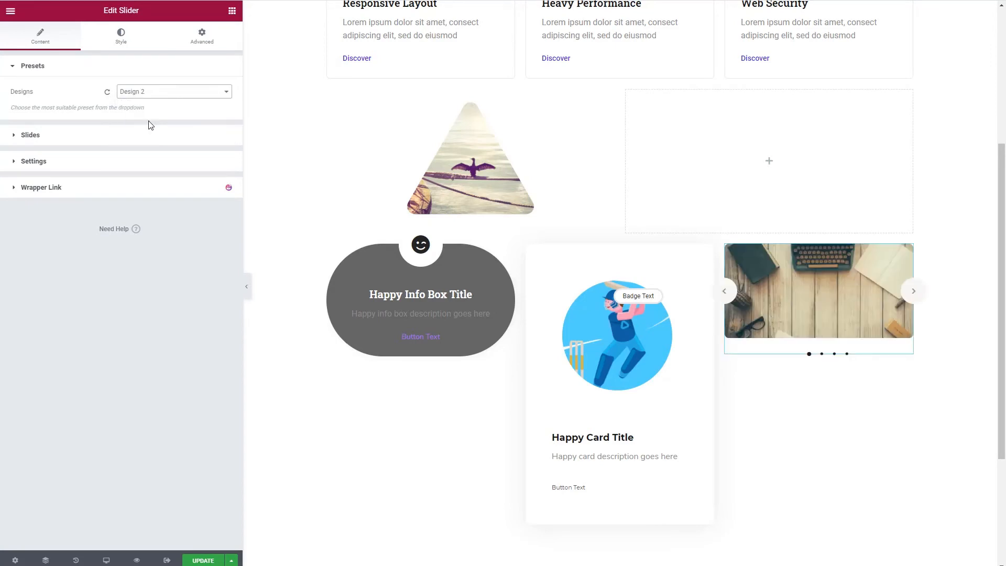
click(162, 93)
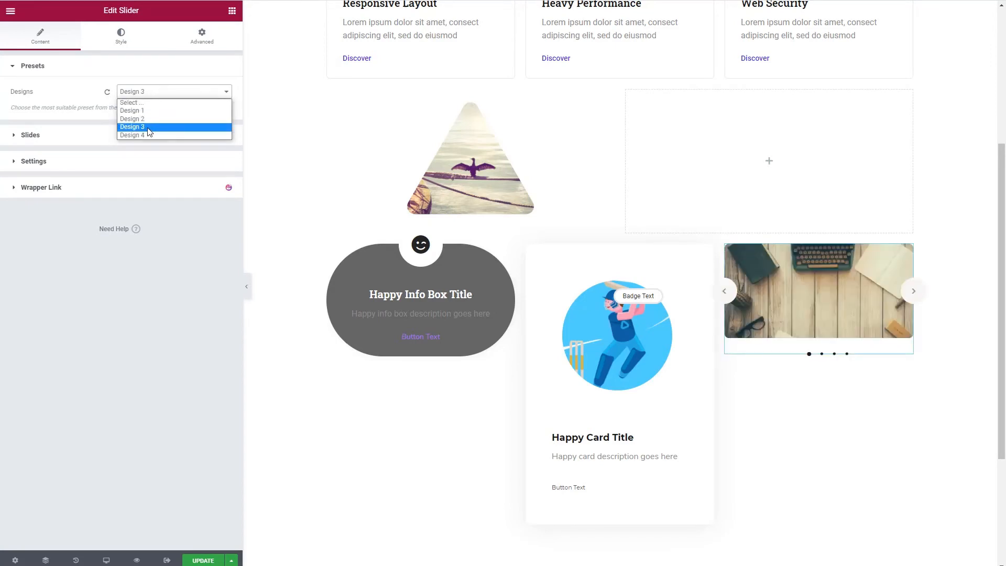
click(149, 134)
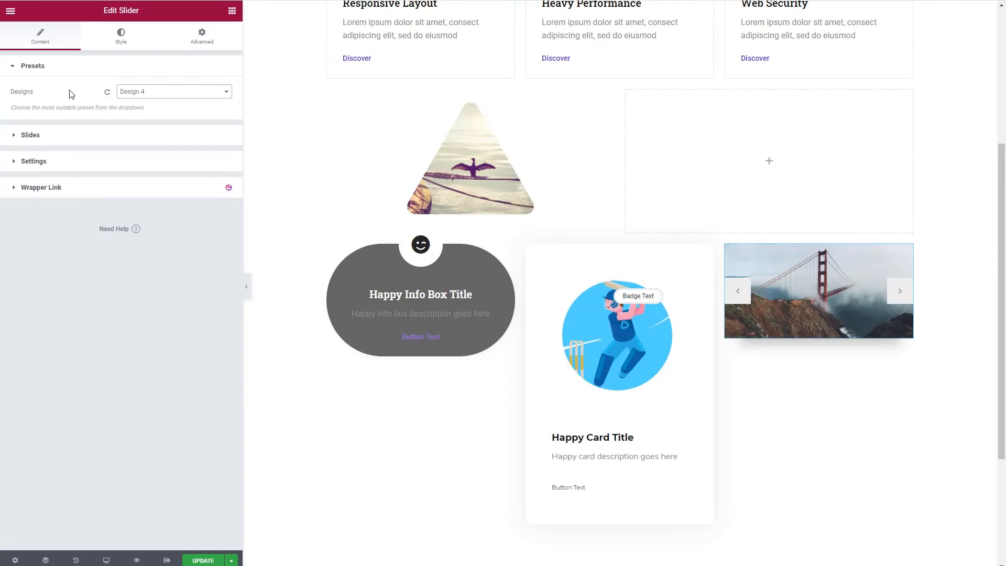
Add the Happy Addons Image Compare widget to the empty column beside the triangular image
click(232, 11)
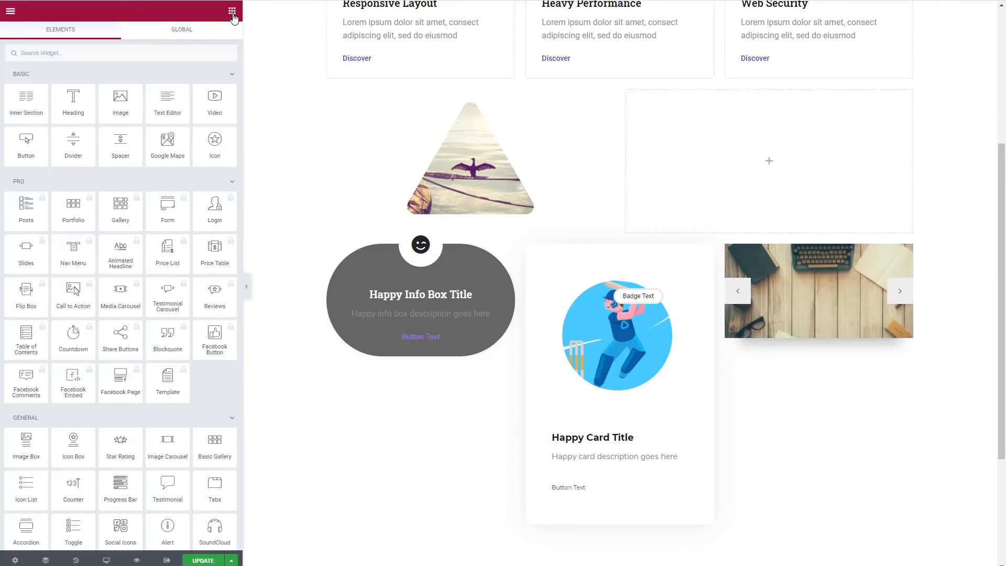
click(98, 186)
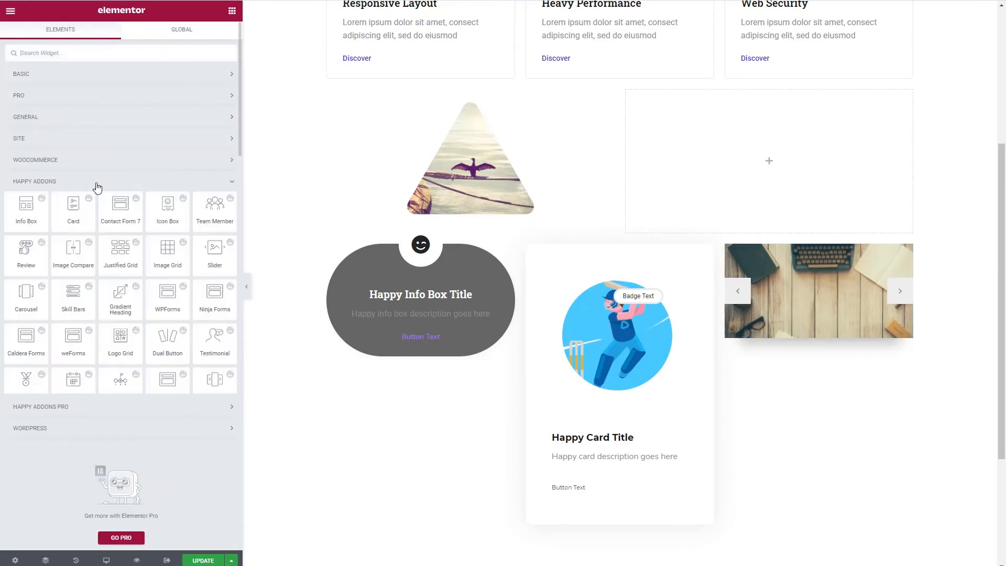
scroll(101, 186, down, 2)
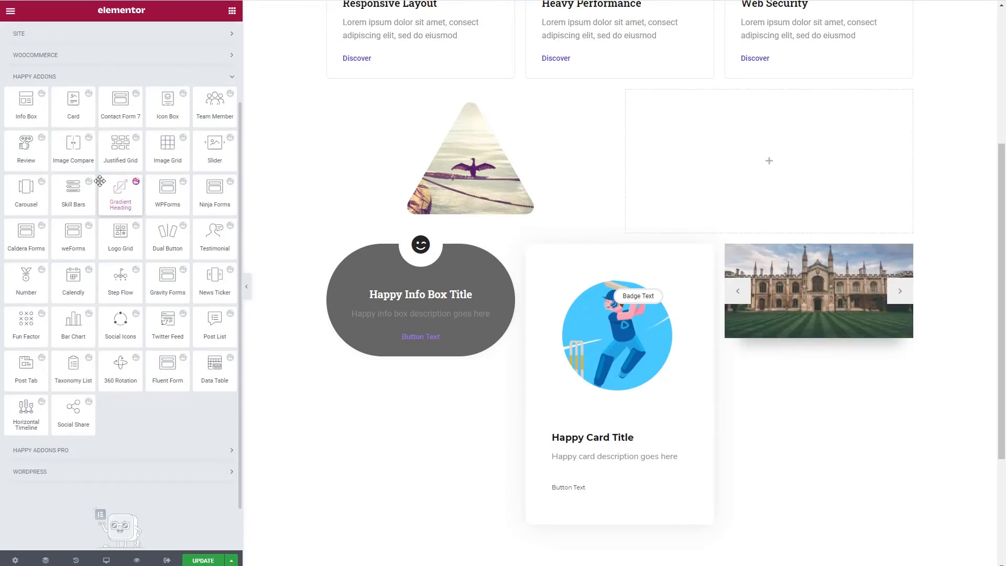
drag(73, 148, 775, 167)
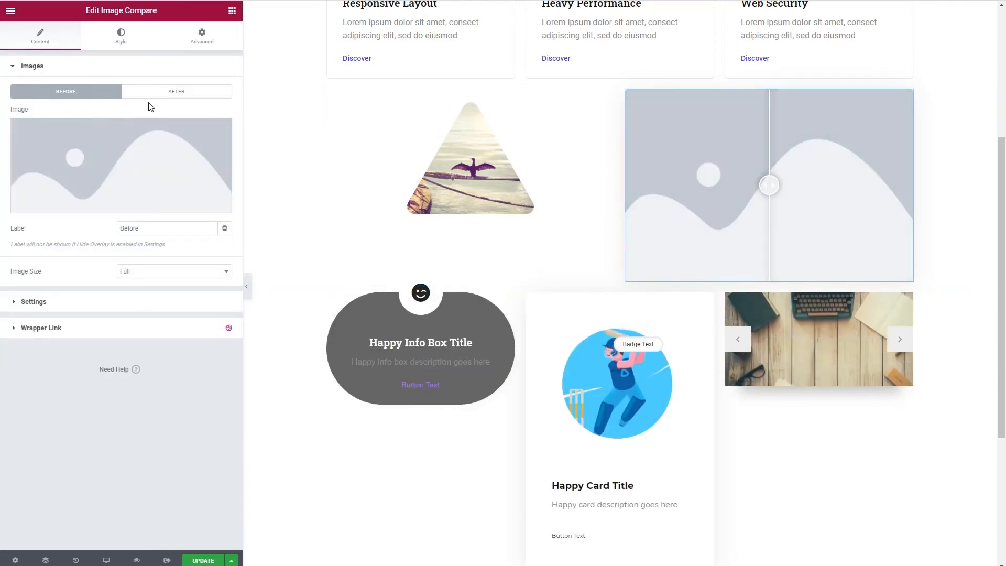
Set the Image Compare widget's before image to the cricket batsman (card-image1.jpg) and its after image to the cyclist (card-image3.jpg)
click(103, 147)
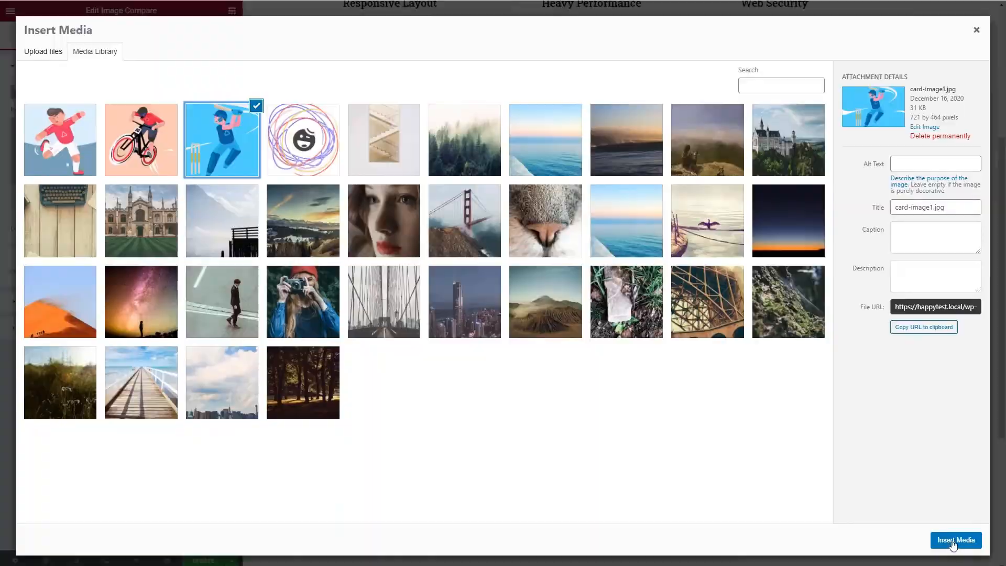
click(955, 544)
click(172, 95)
click(105, 152)
click(141, 137)
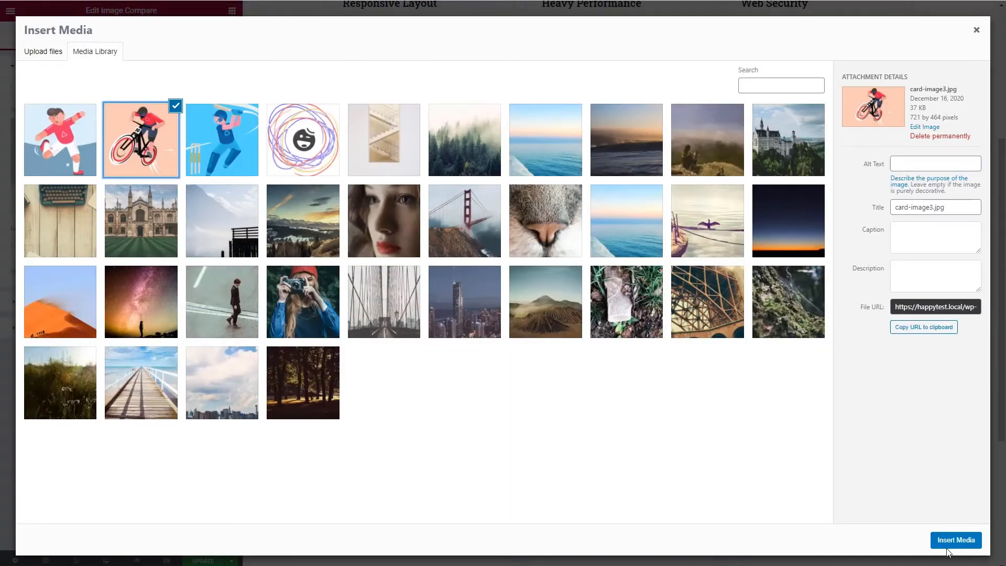
click(955, 544)
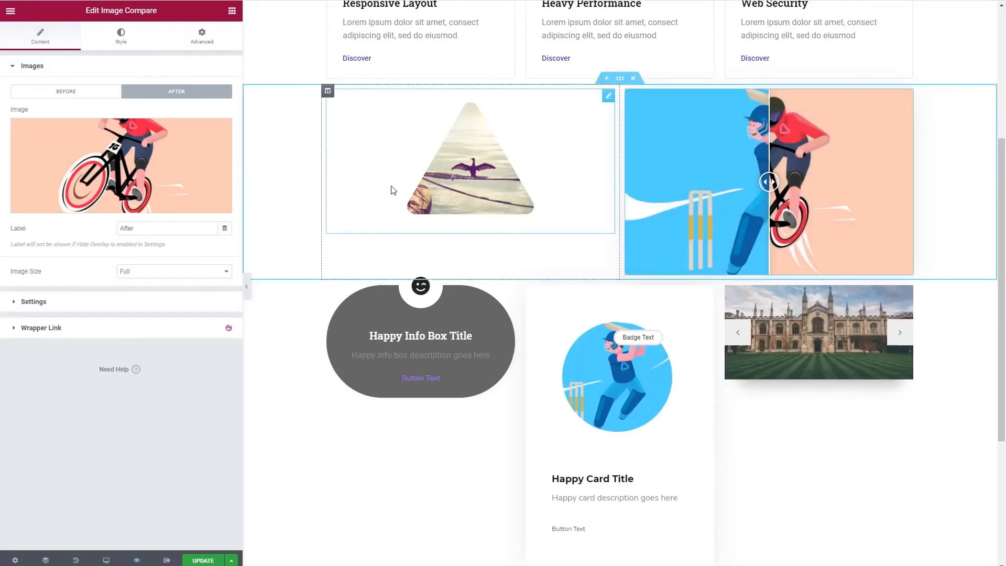
Delete the section holding the Info Box, Card and Slider, and add an empty section with three equal columns
mouse_move(174, 185)
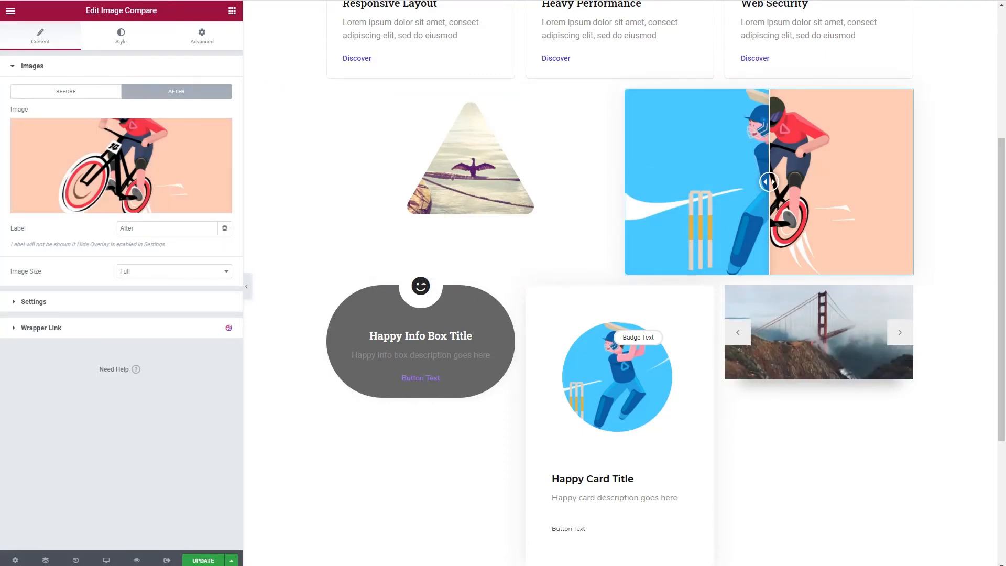
scroll(619, 261, down, 4)
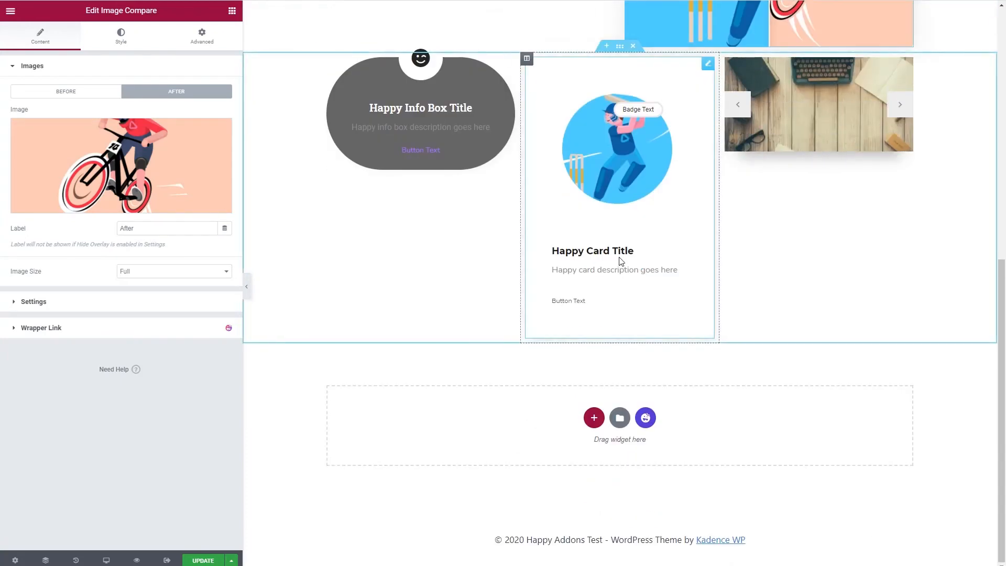
click(633, 47)
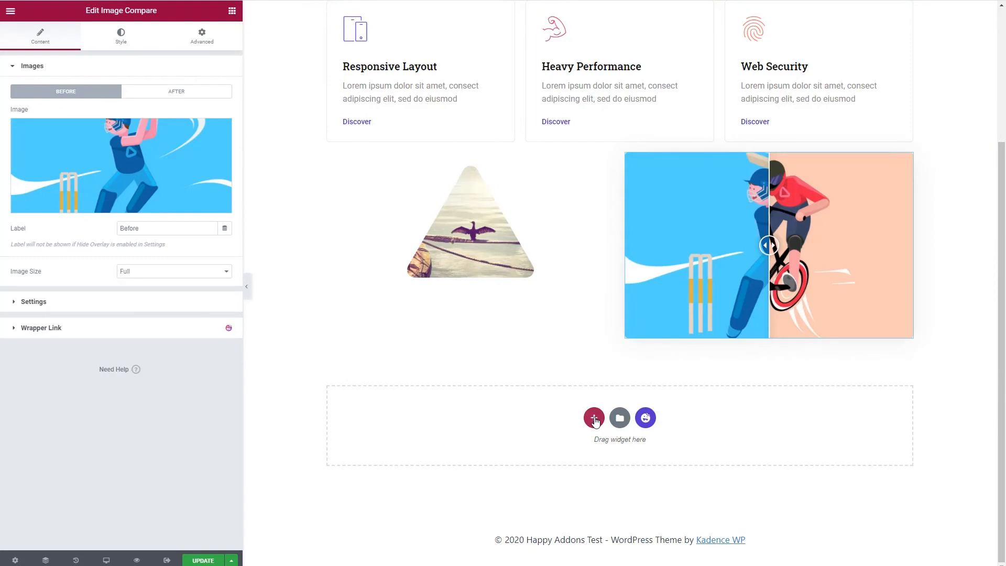
click(594, 418)
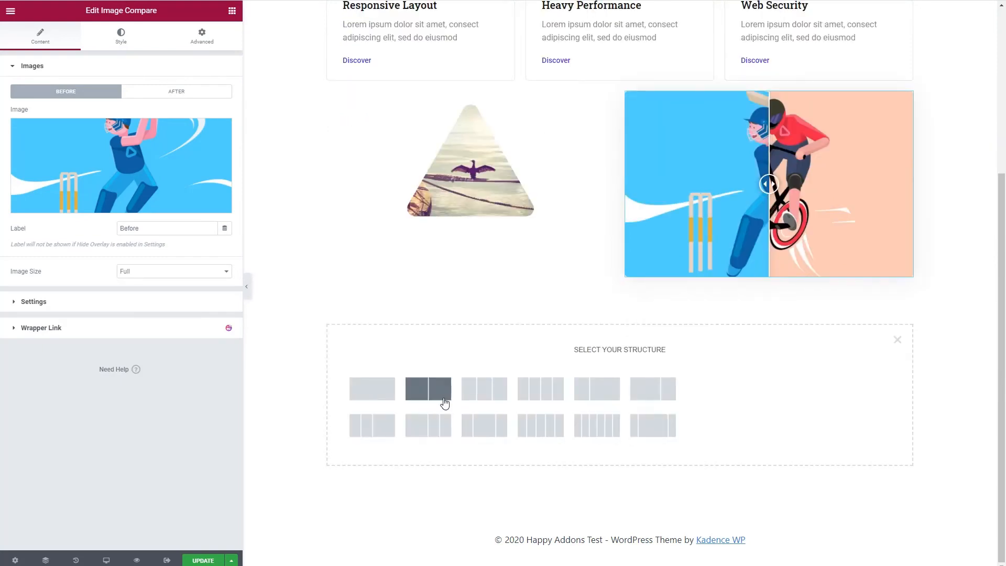
click(473, 396)
Add the Happy Addons Skill Bars widget to the first column of the new section
click(232, 11)
click(78, 181)
drag(73, 299, 412, 331)
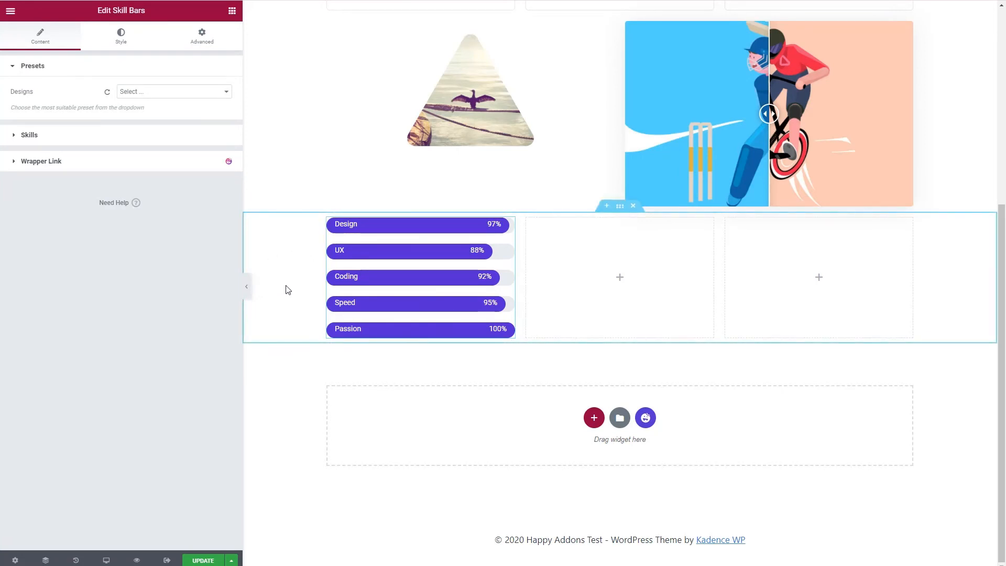
Try the Design 2 preset on the Skill Bars, finish with Design 4, and open the settings of the Design skill
click(147, 93)
click(147, 120)
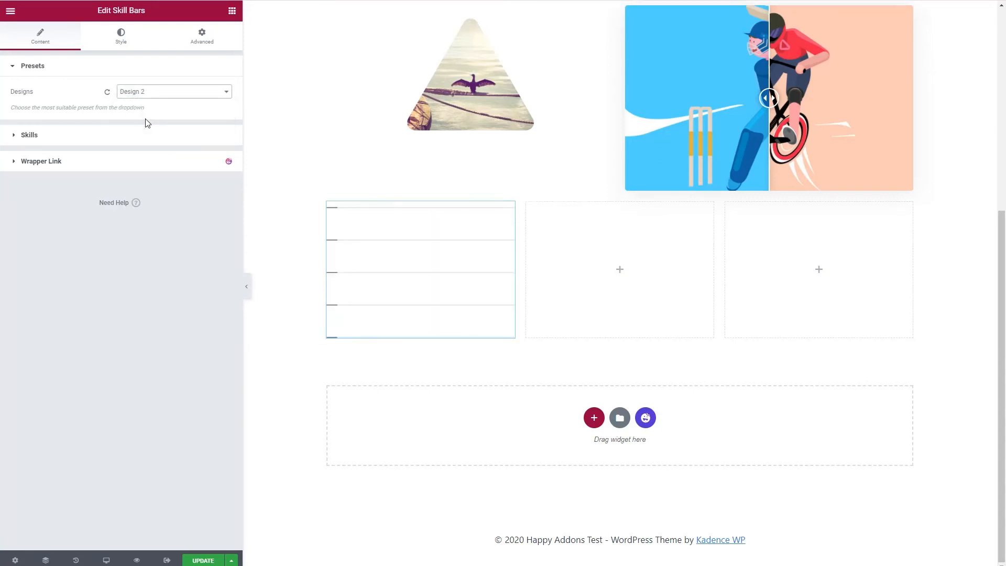
click(160, 97)
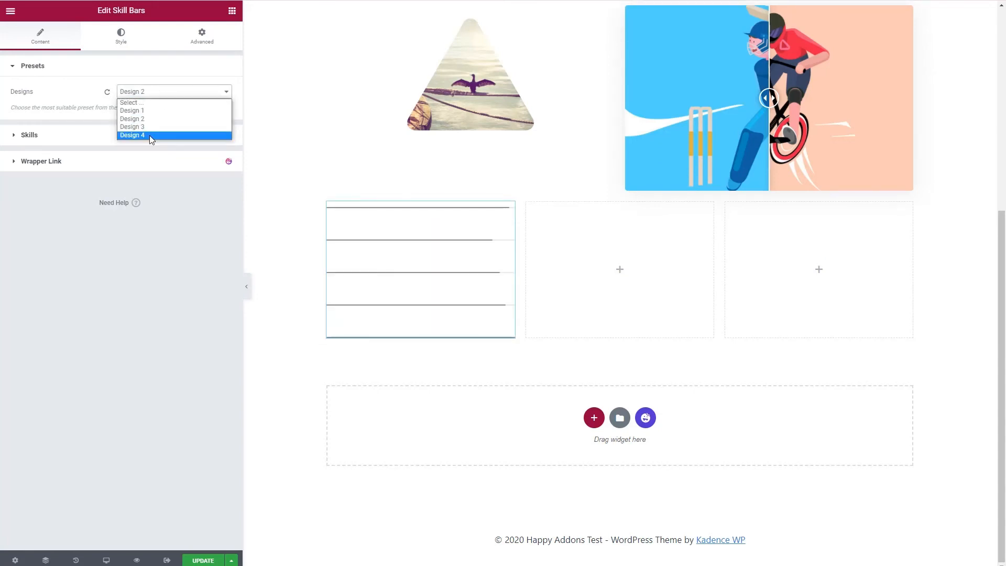
click(149, 135)
click(151, 137)
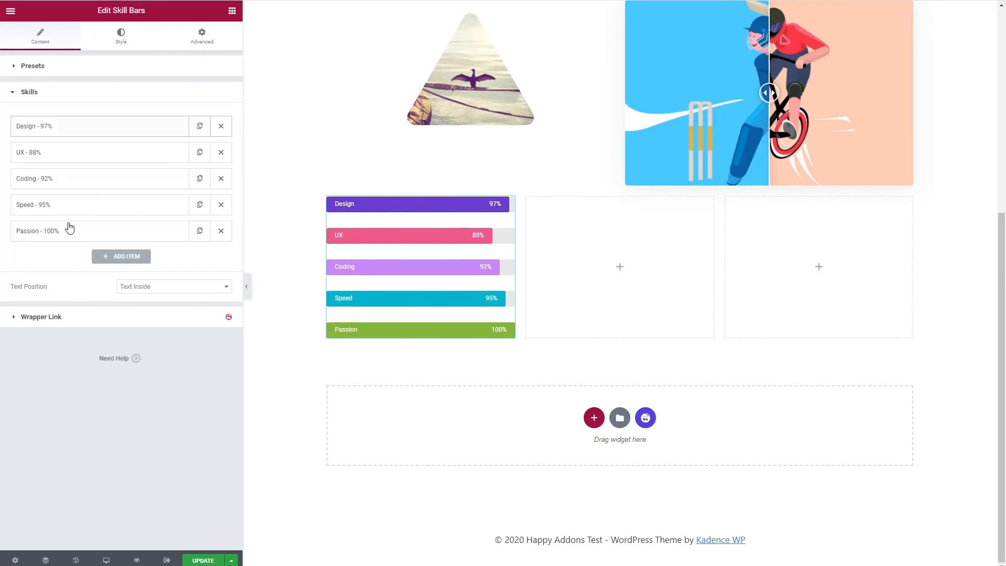
click(70, 125)
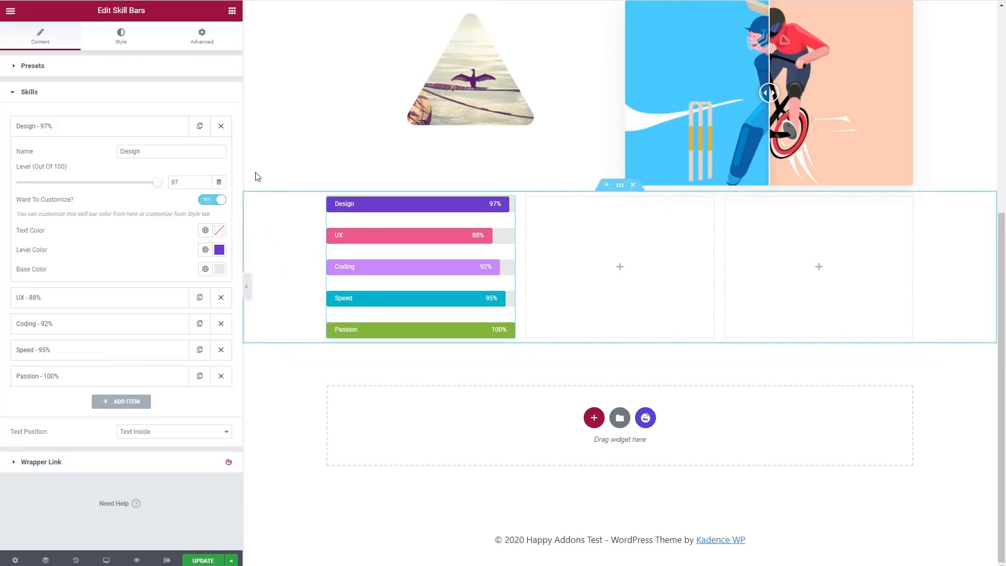
Add the Happy Addons Horizontal Timeline widget in a new section below the skill bars
click(231, 11)
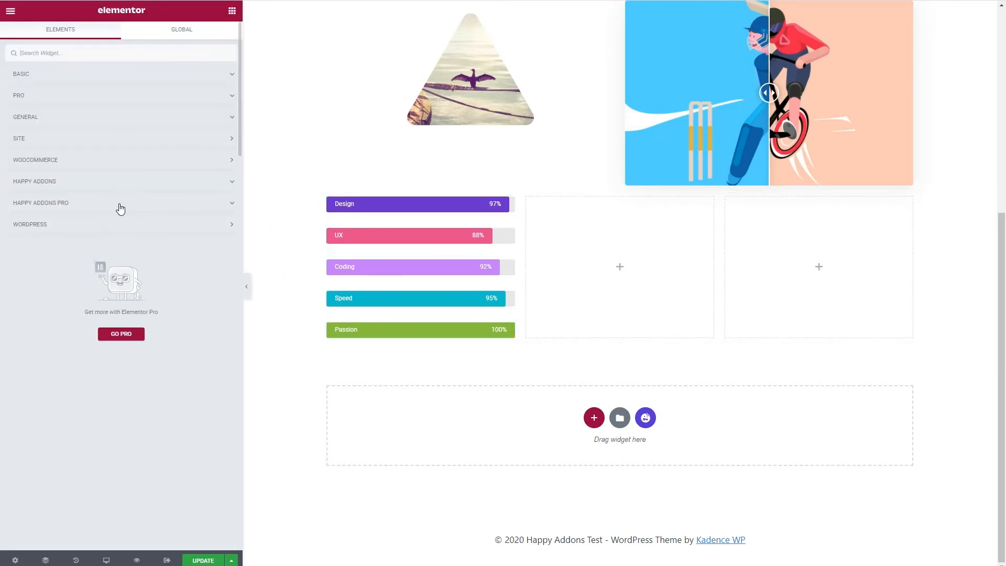
click(72, 187)
scroll(68, 195, down, 3)
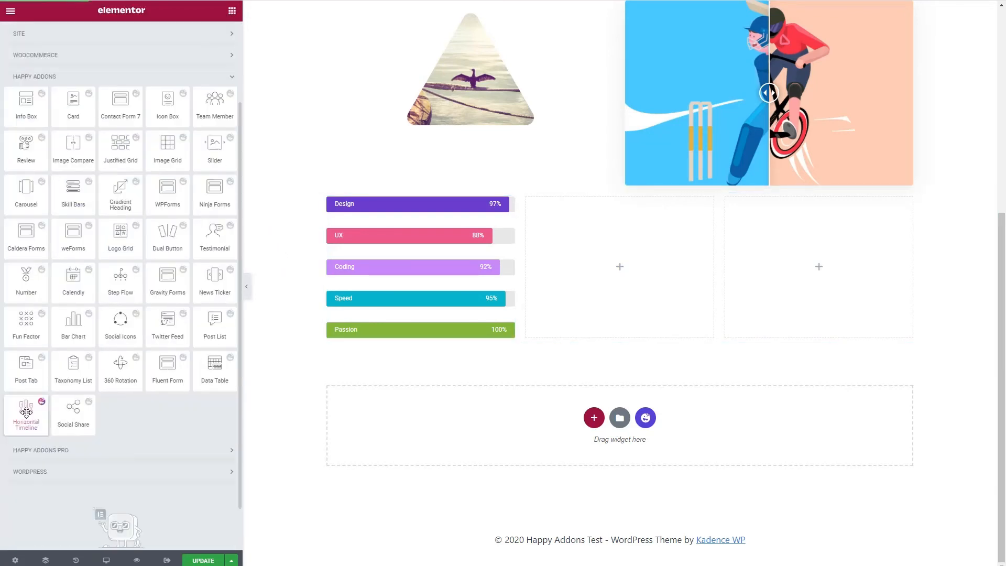
drag(26, 411, 433, 419)
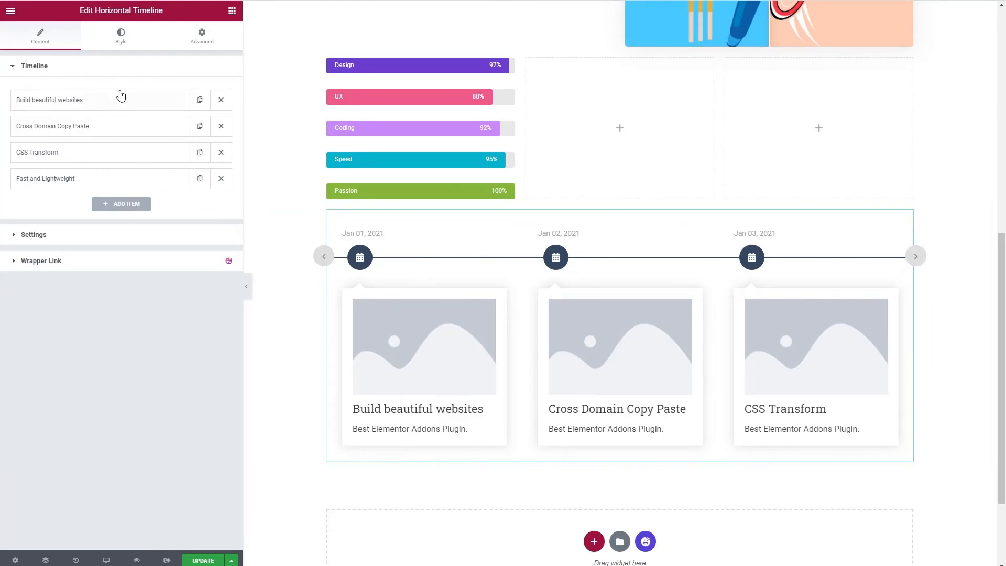
Examine the options of the timeline's "Build beautiful websites" item and the Horizontal Timeline's general settings
click(104, 102)
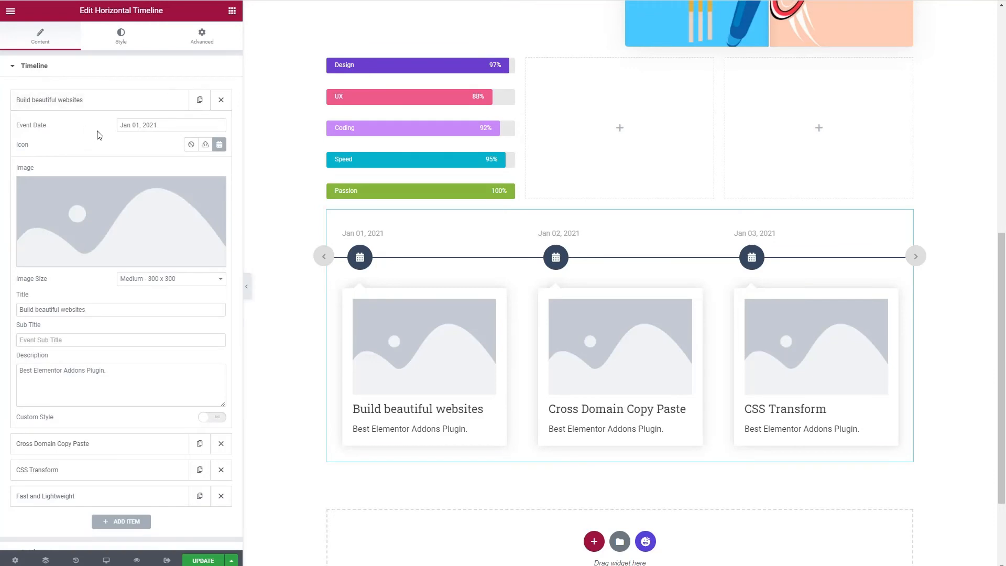
mouse_move(98, 196)
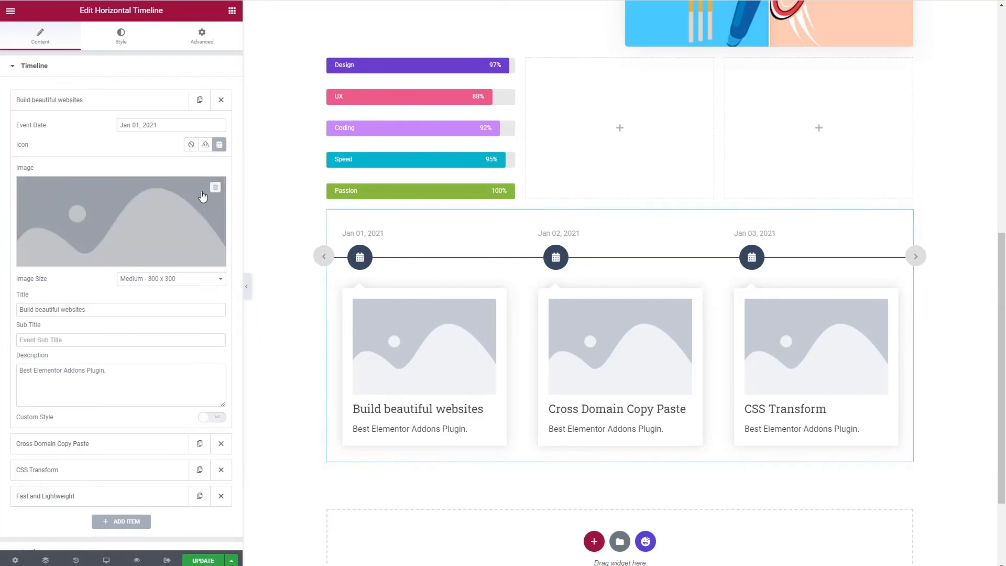
scroll(185, 153, down, 1)
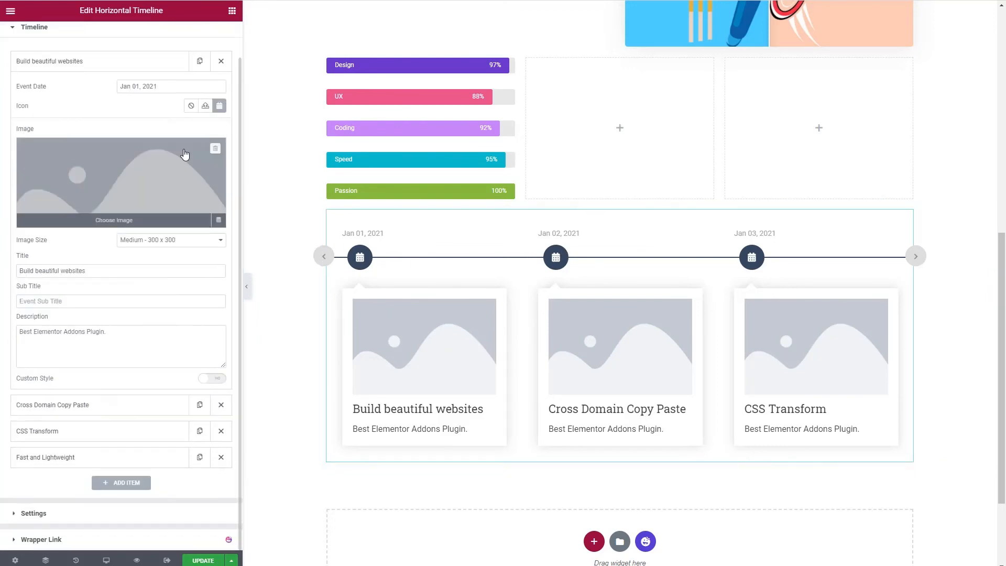
click(15, 513)
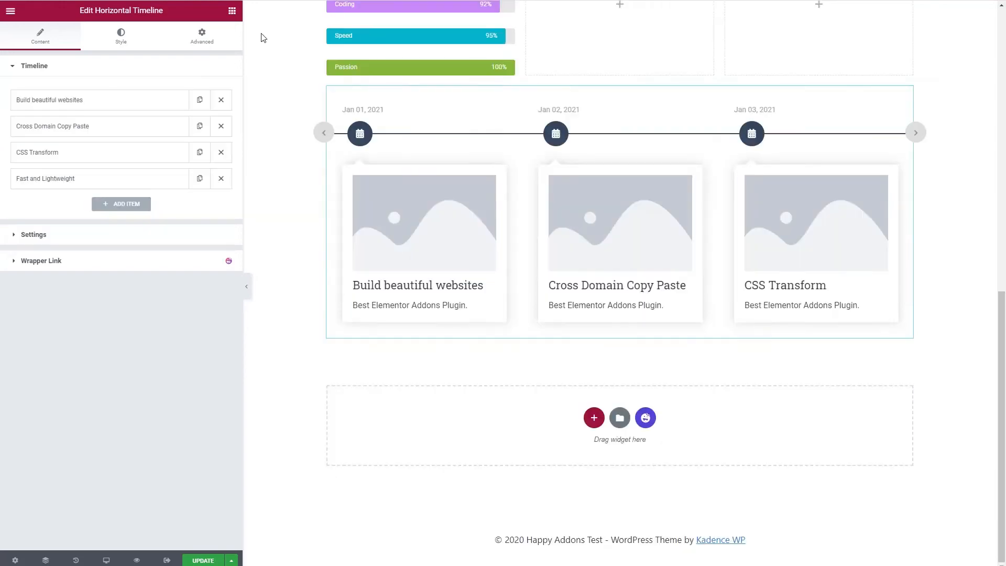
Add the Advanced Heading widget from Happy Addons Pro in a new section below the horizontal timeline
click(234, 11)
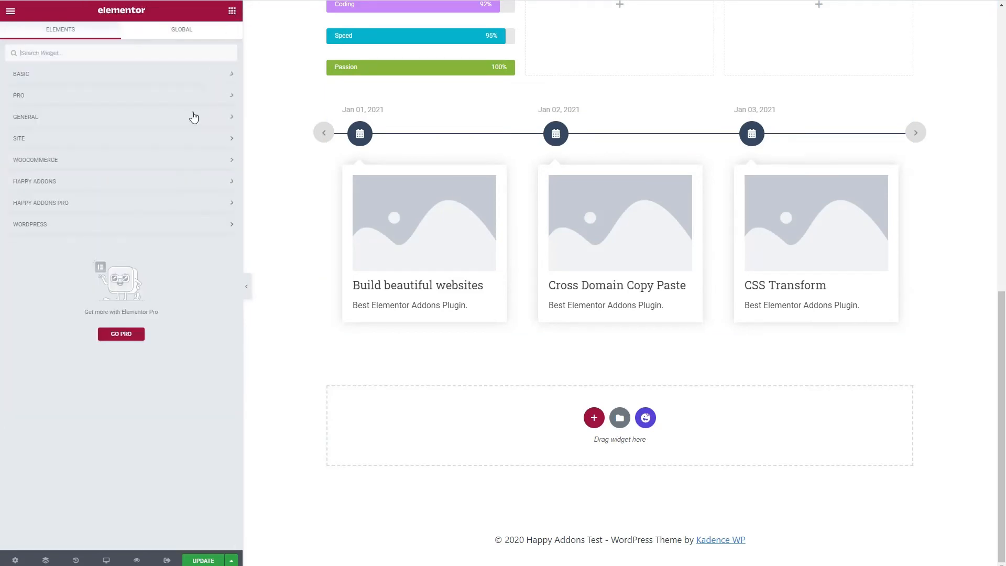
click(84, 181)
scroll(125, 530, down, 2)
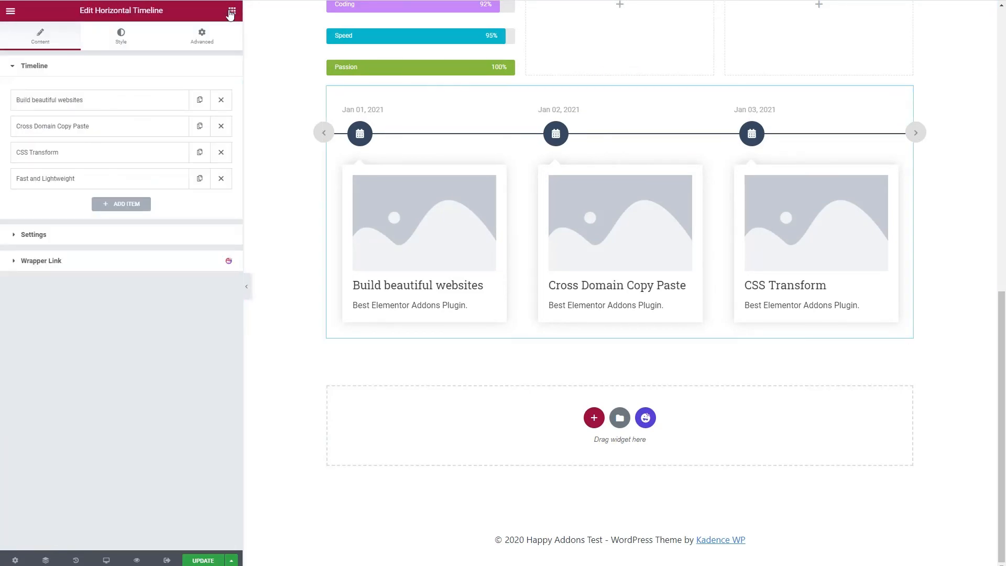
click(232, 11)
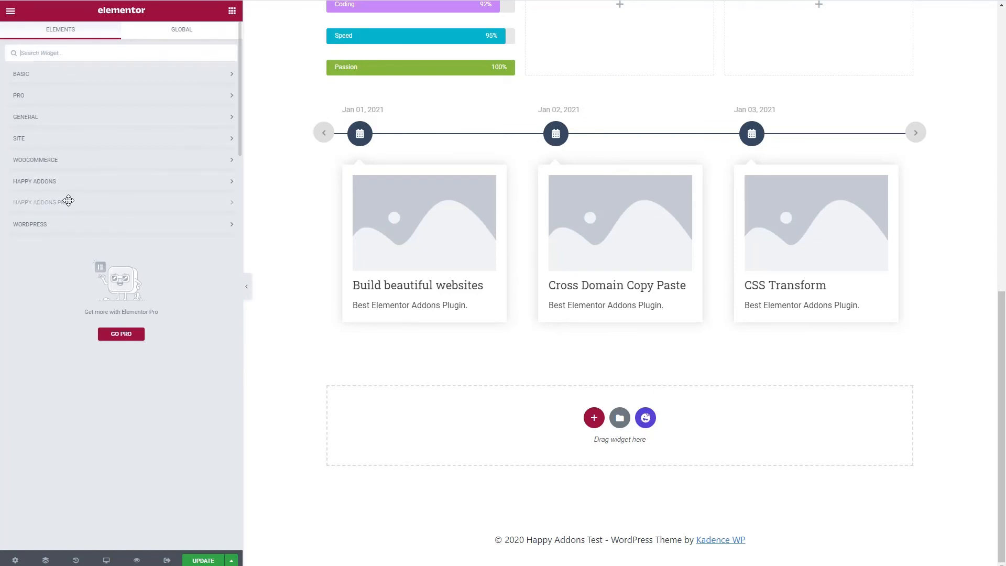
click(70, 204)
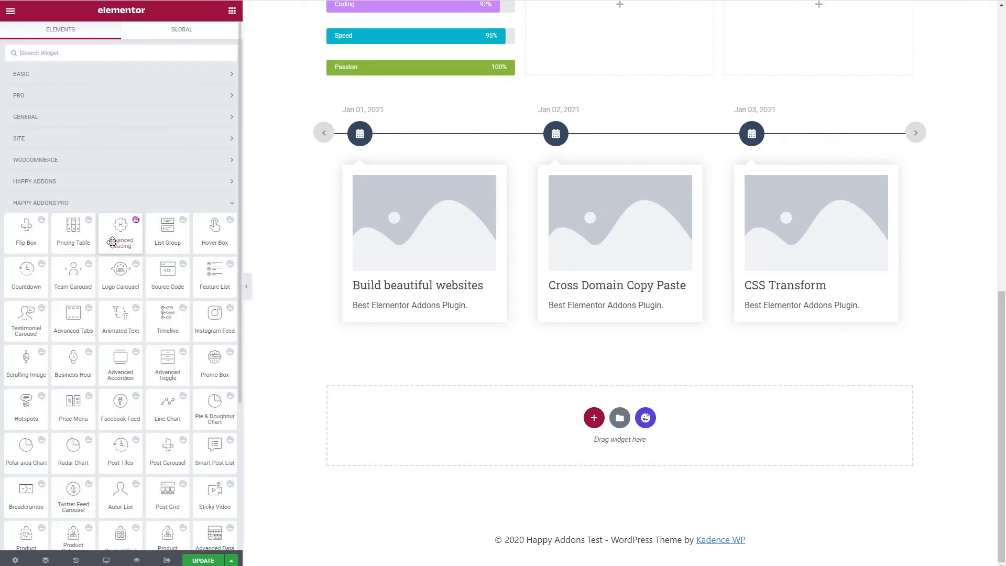
drag(124, 238, 434, 428)
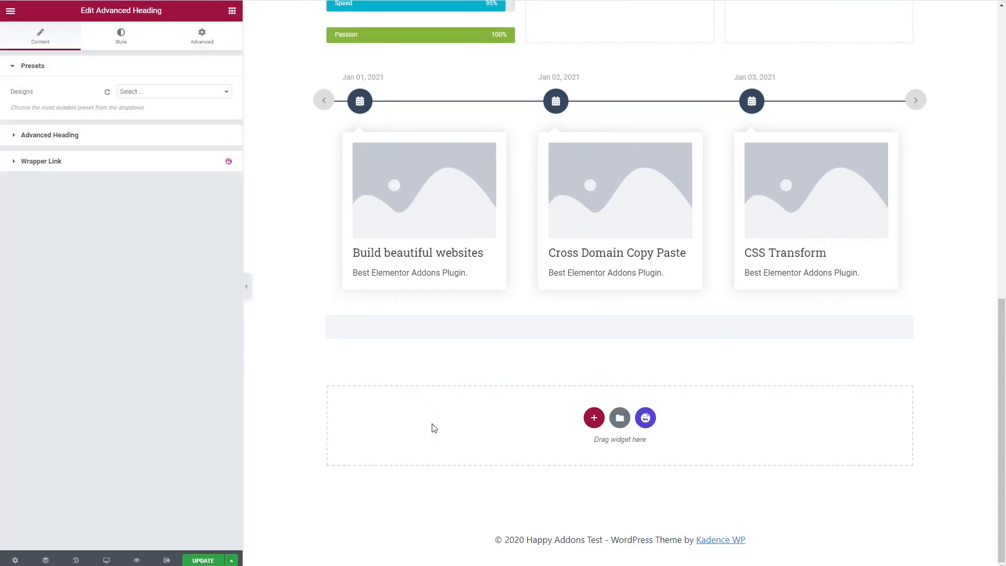
Try the Design 1 and Design 2 presets on the Advanced Heading, finish with Design 5, and review its text and style settings
click(157, 91)
click(147, 111)
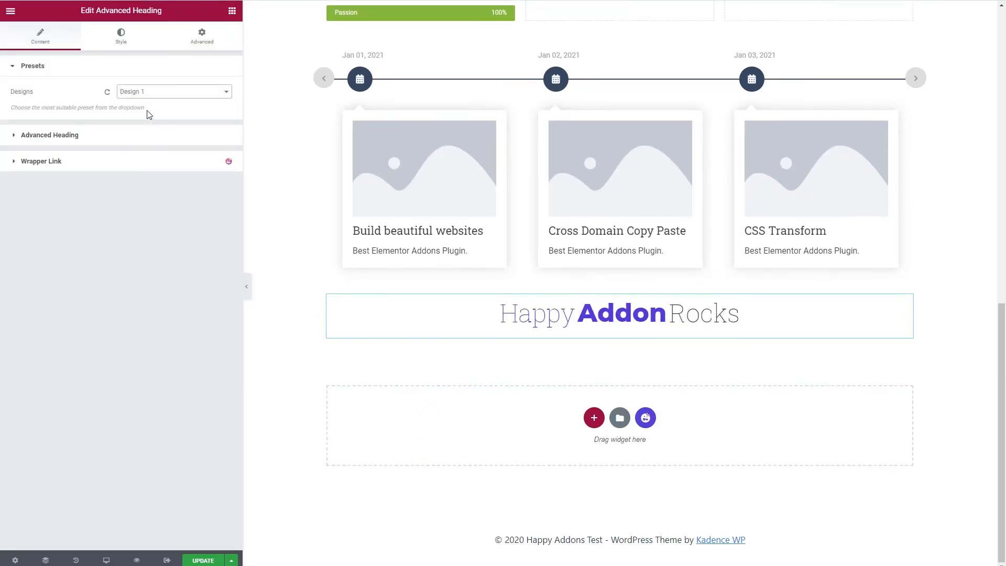
click(158, 92)
click(153, 119)
click(157, 91)
click(151, 143)
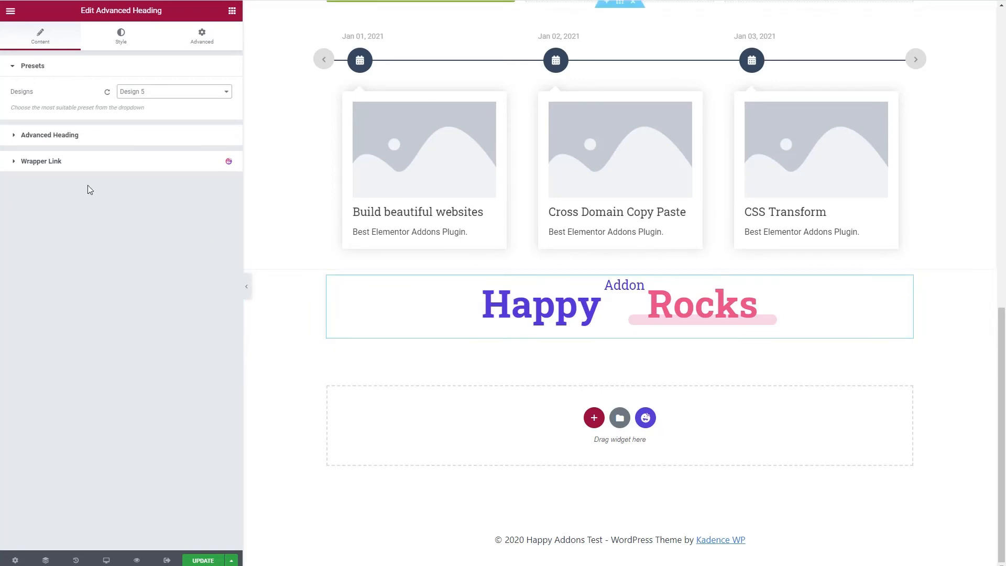
click(16, 137)
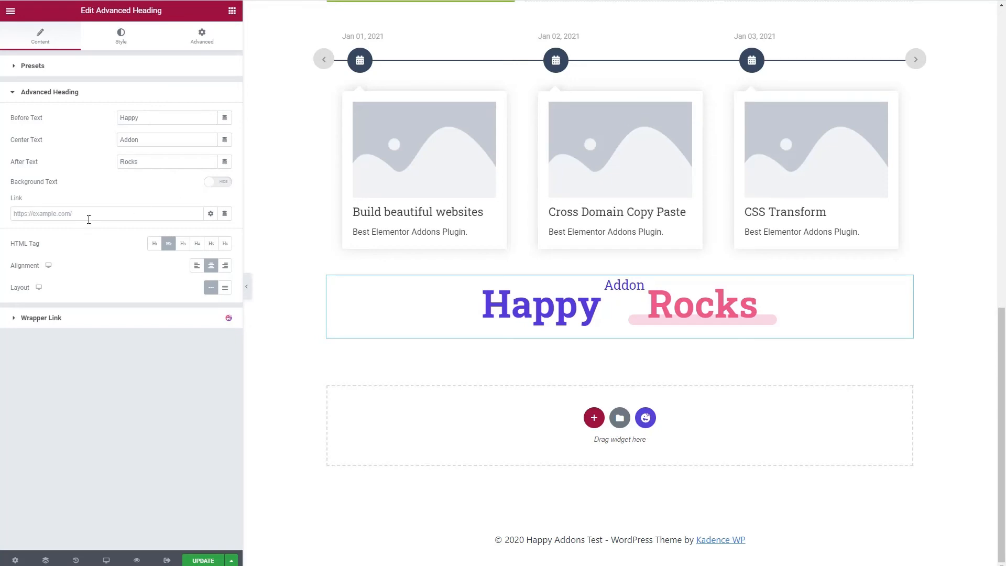
click(121, 37)
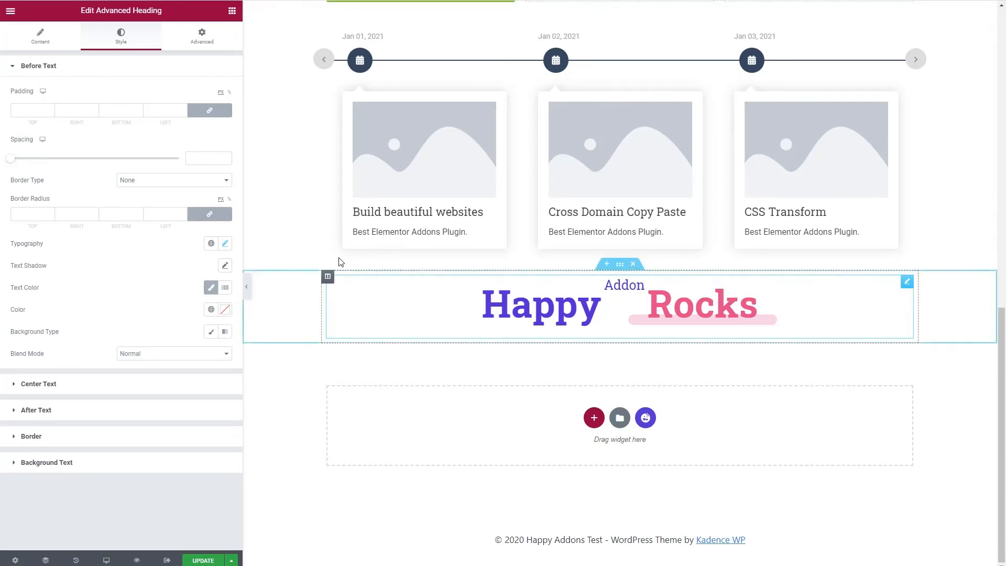
Add the Timeline widget from Happy Addons Pro in a new section below the Advanced Heading
click(233, 11)
click(115, 209)
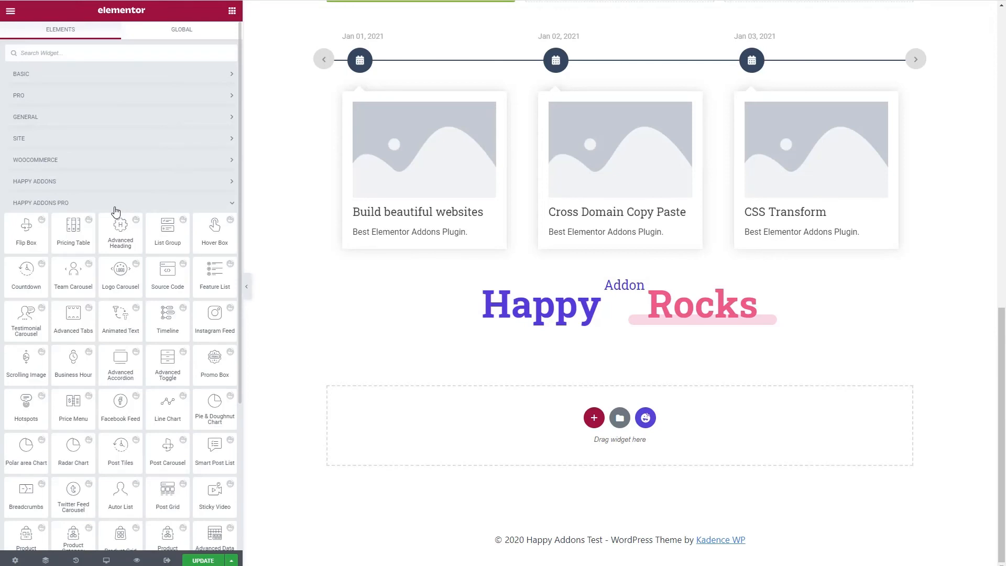
scroll(115, 209, down, 1)
drag(167, 268, 419, 433)
scroll(434, 398, down, 5)
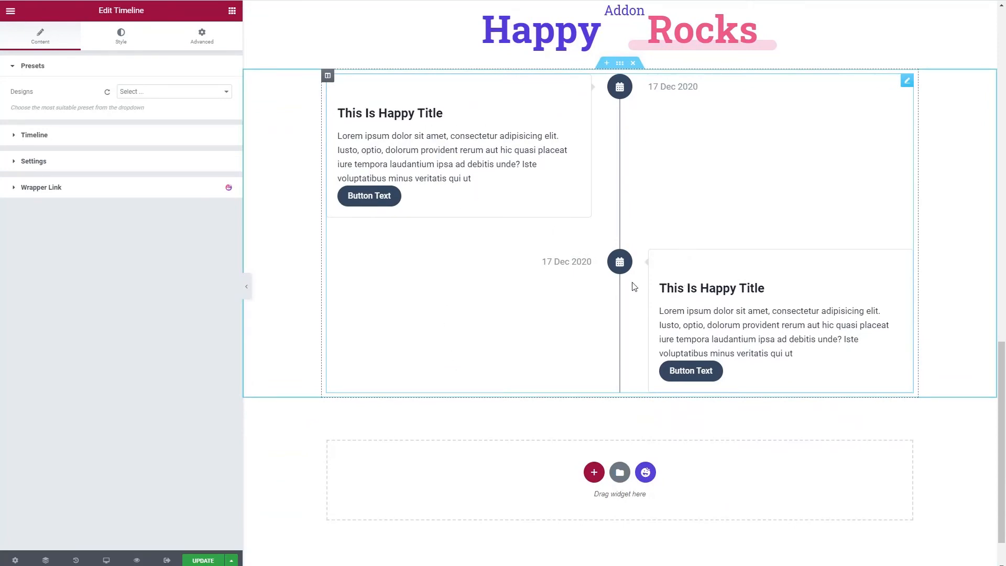
Try the Design 10 preset on the Timeline, finish with Design 5, and review its content list and settings
click(180, 99)
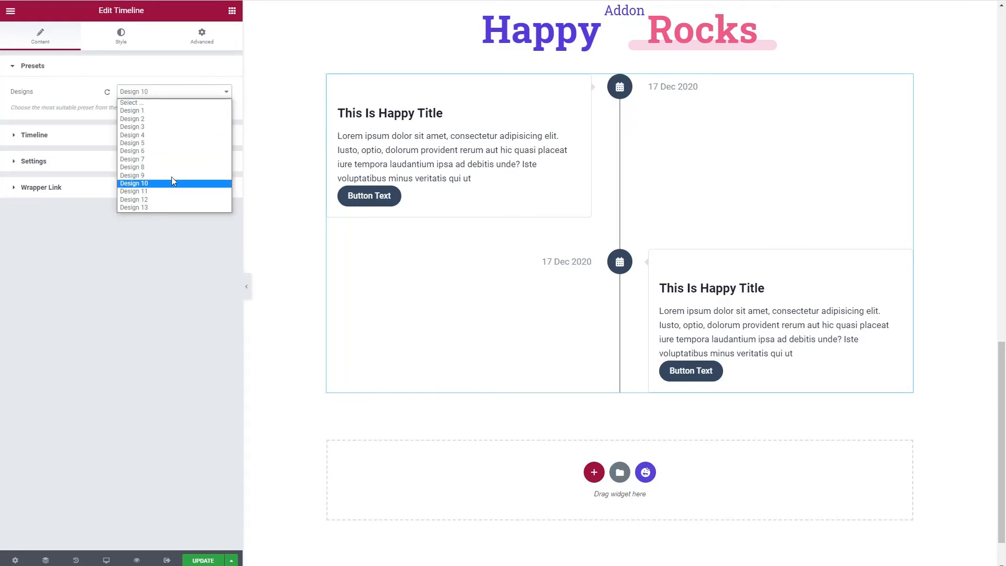
click(173, 183)
click(163, 91)
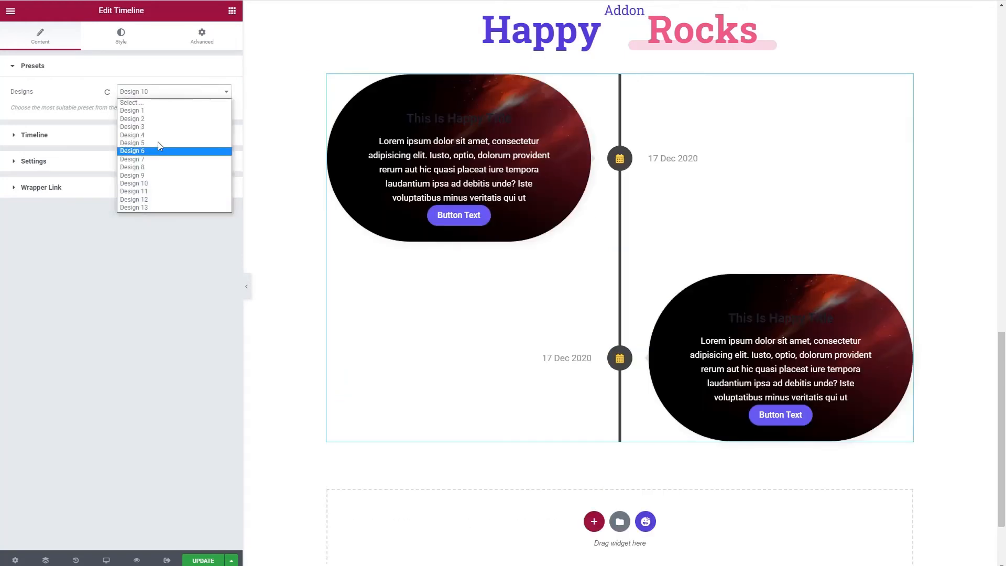
click(157, 143)
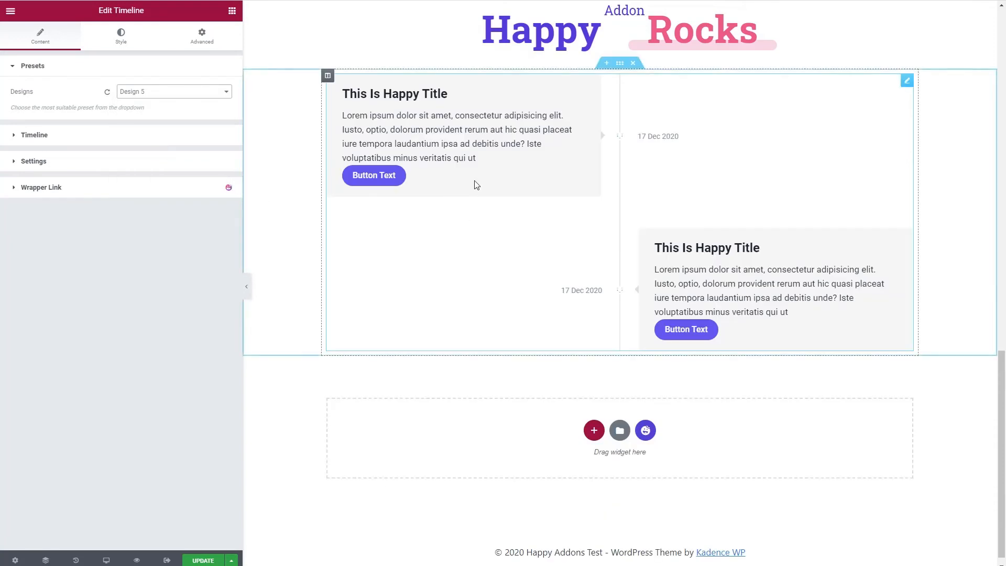
click(18, 135)
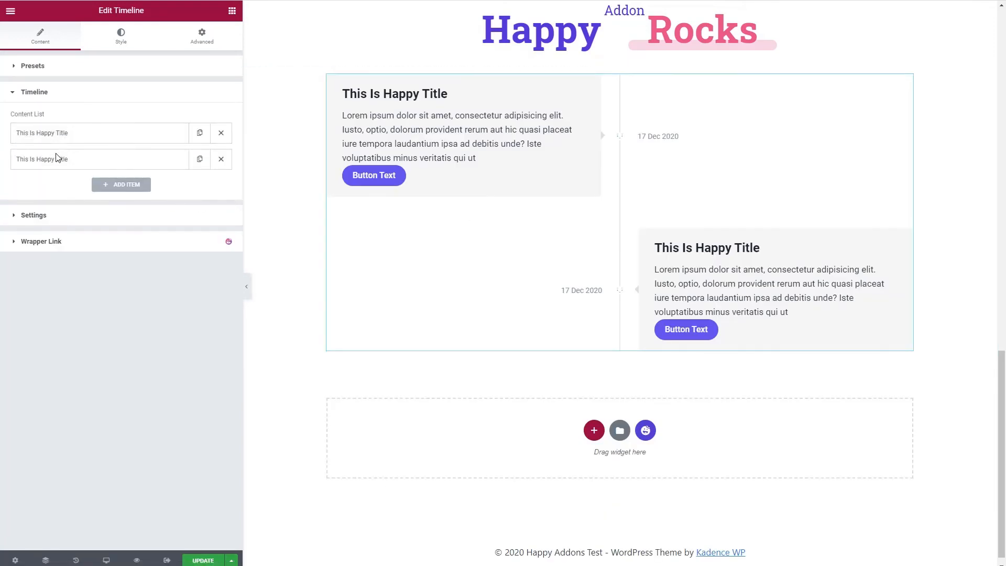
click(16, 217)
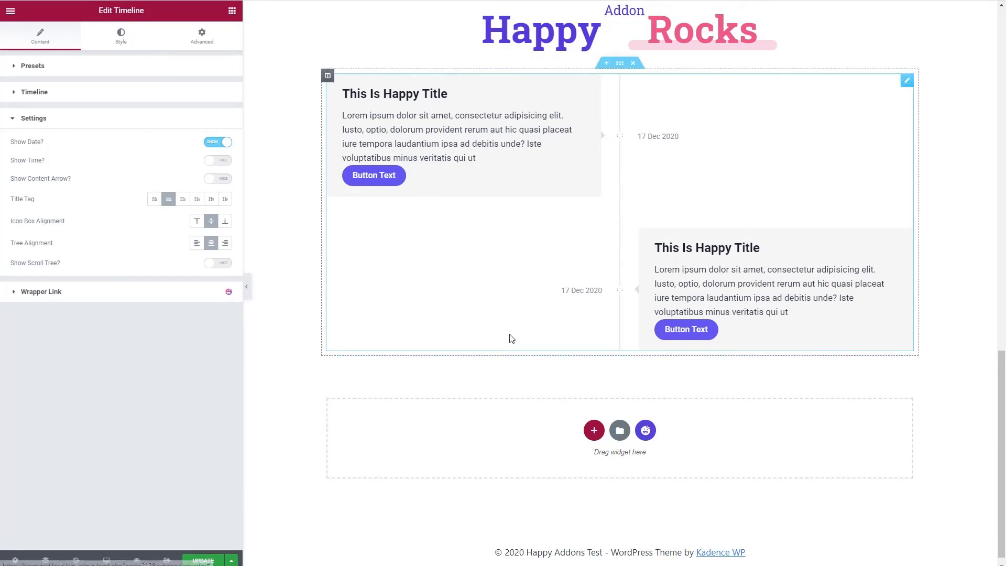
Add the Pie & Doughnut Chart widget from Happy Addons Pro below the timeline and review the options of its Red item
click(232, 11)
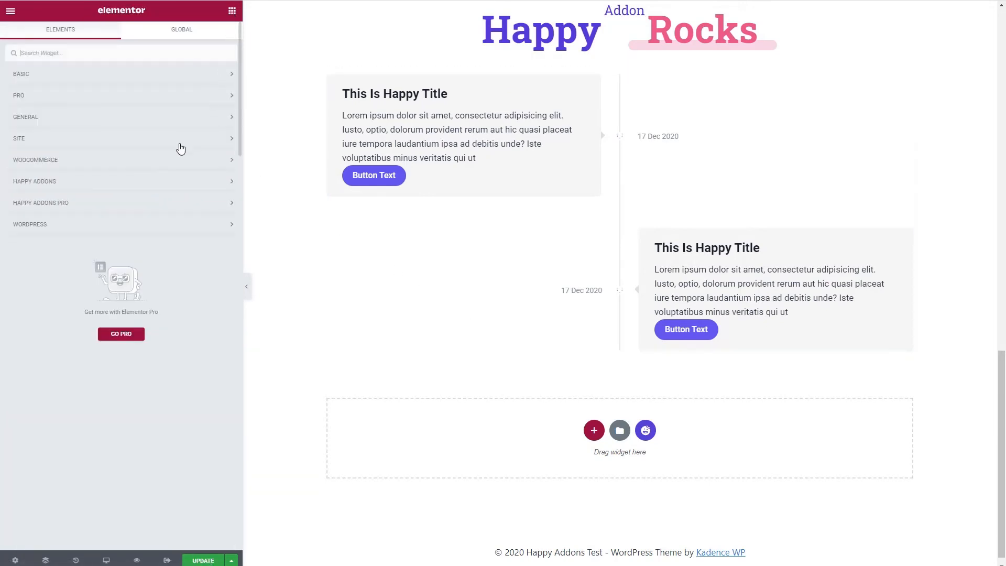
click(100, 207)
scroll(157, 231, down, 3)
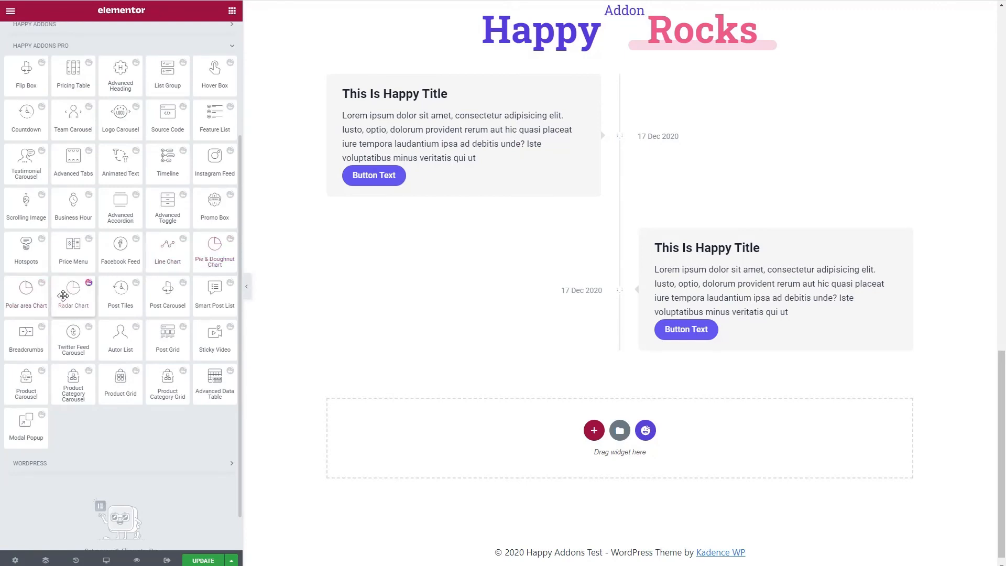
drag(215, 249, 414, 430)
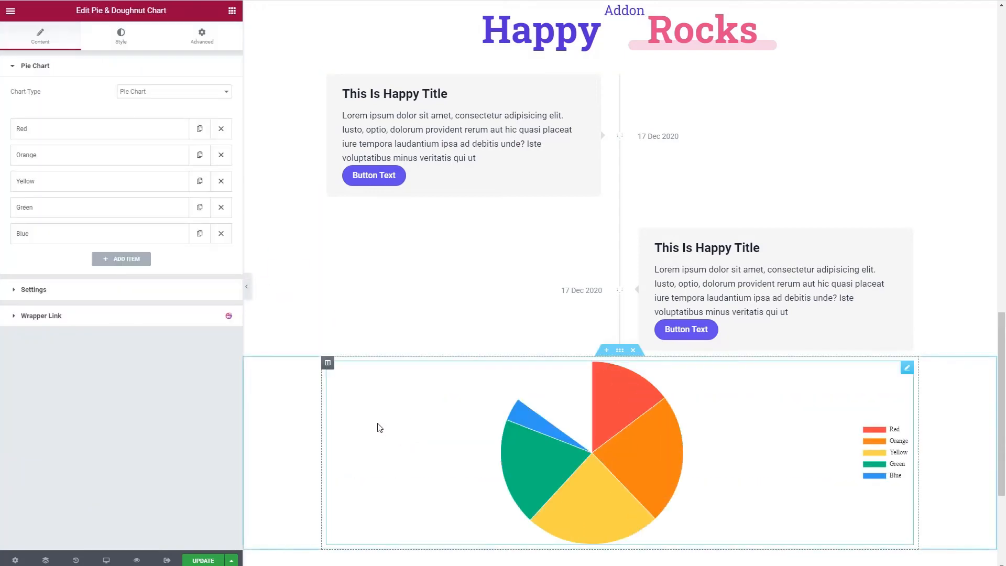
scroll(378, 426, down, 2)
click(56, 131)
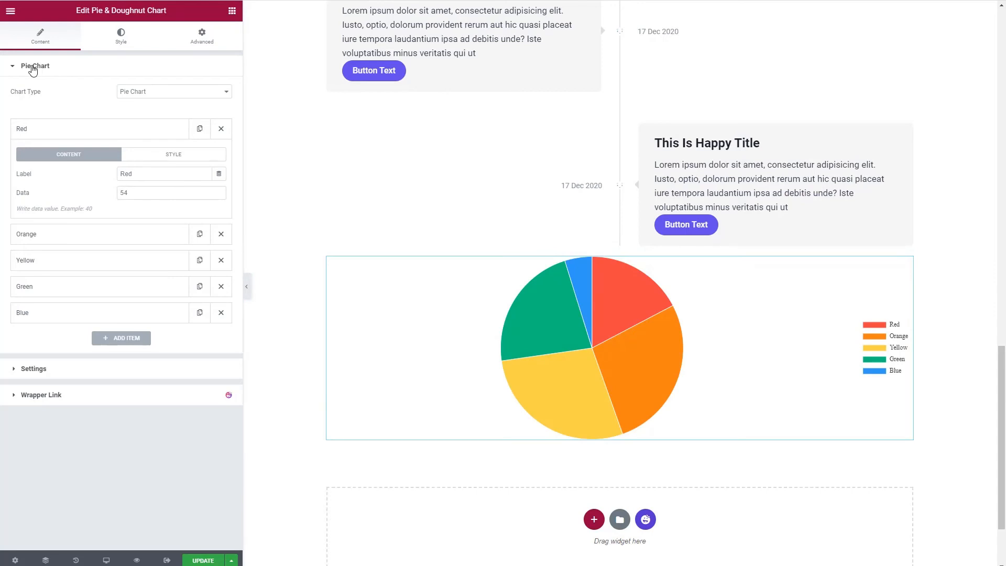
click(202, 36)
Add the Smart Post List widget from Happy Addons Pro in a new section below the pie chart
click(232, 10)
scroll(91, 206, down, 3)
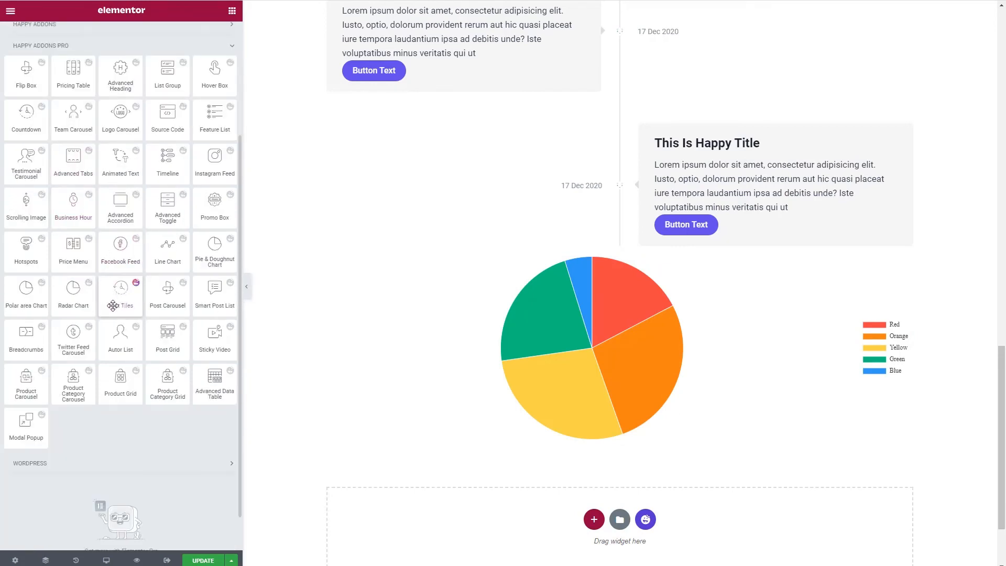
drag(212, 293, 423, 521)
scroll(305, 346, down, 5)
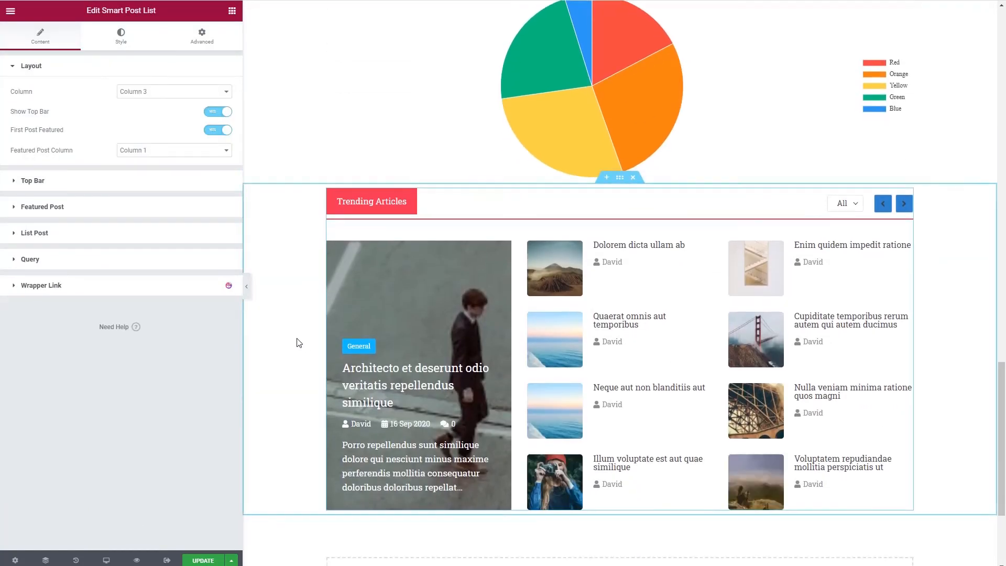
scroll(298, 342, down, 2)
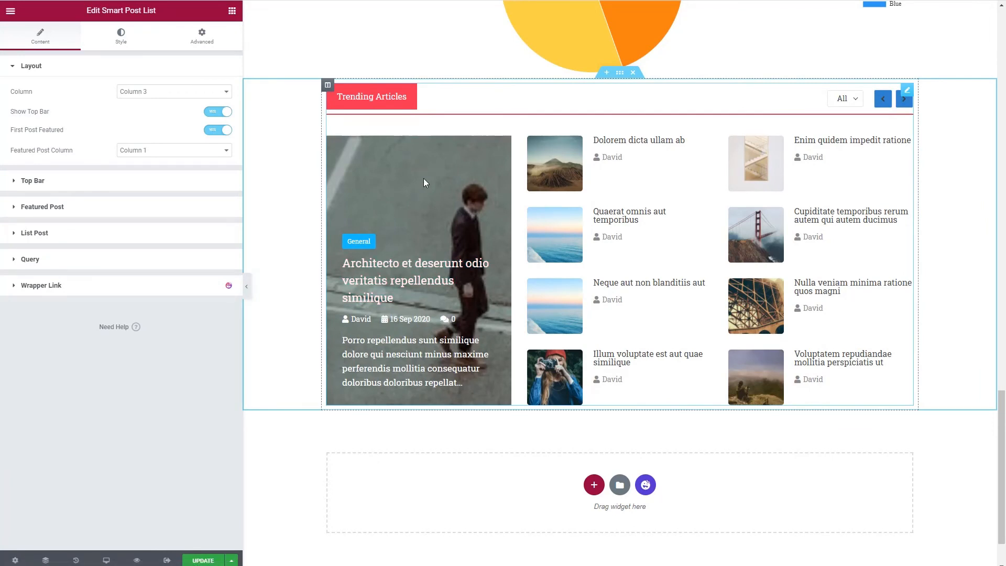
Check the category filter of the Smart Post List and set its filter style to Inline
click(844, 101)
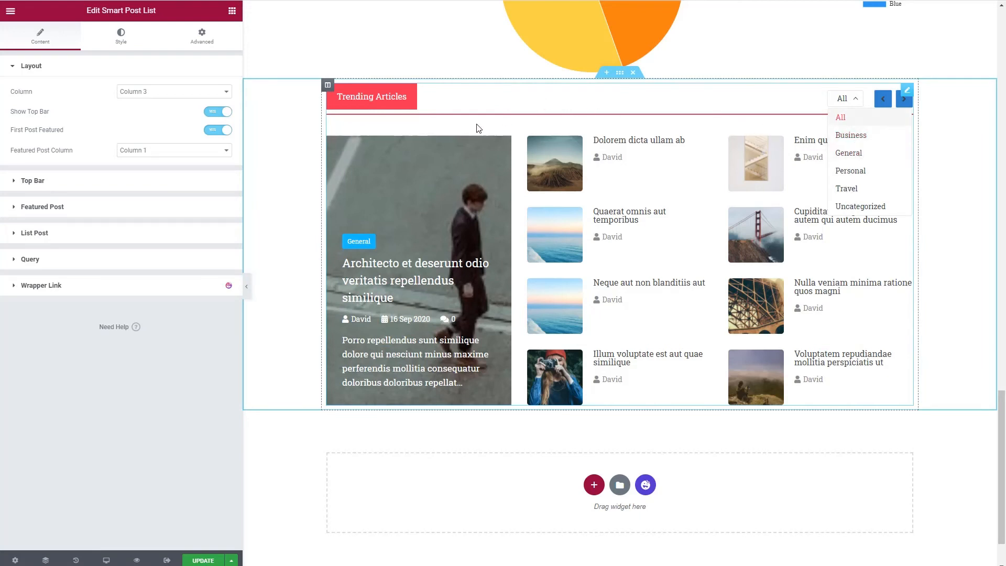
click(13, 182)
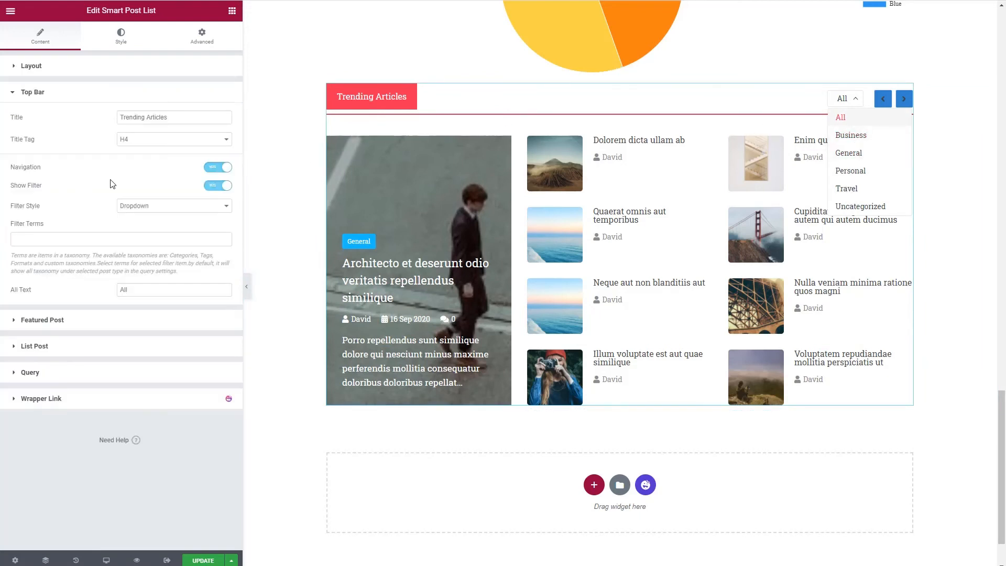
click(146, 207)
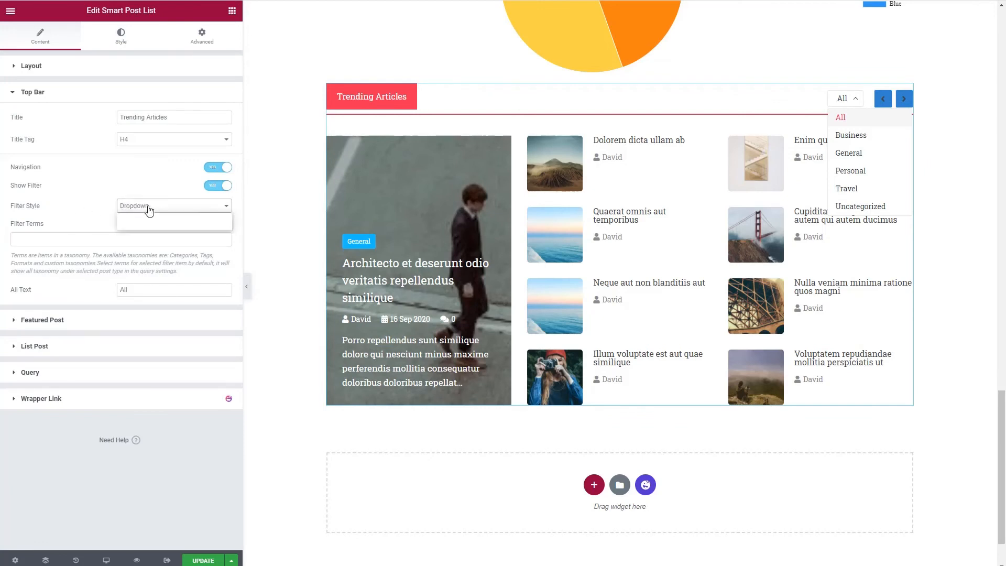
click(141, 216)
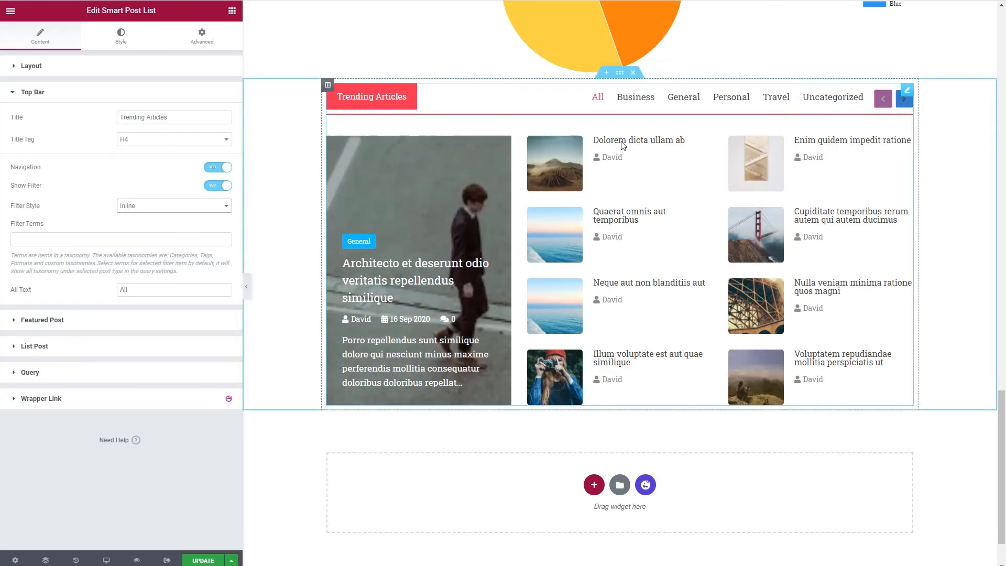
Review the Featured Post settings and add Date to the active meta of the list posts
click(19, 321)
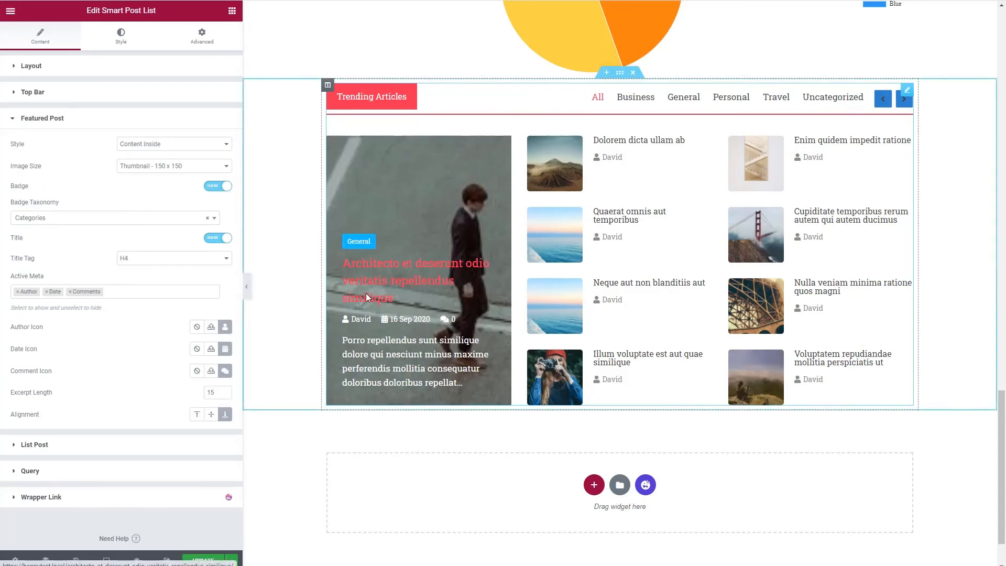
scroll(129, 311, down, 1)
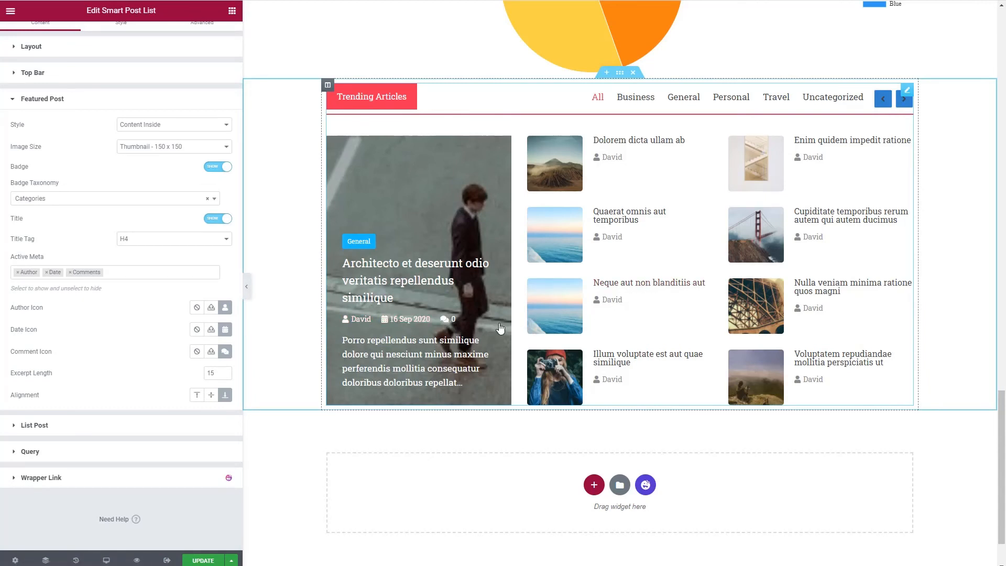
click(45, 425)
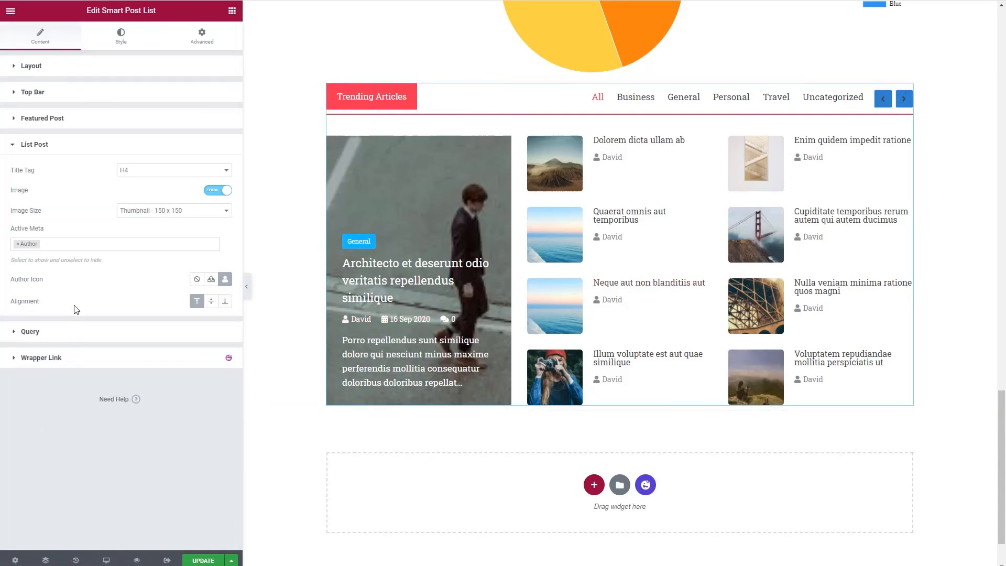
click(86, 242)
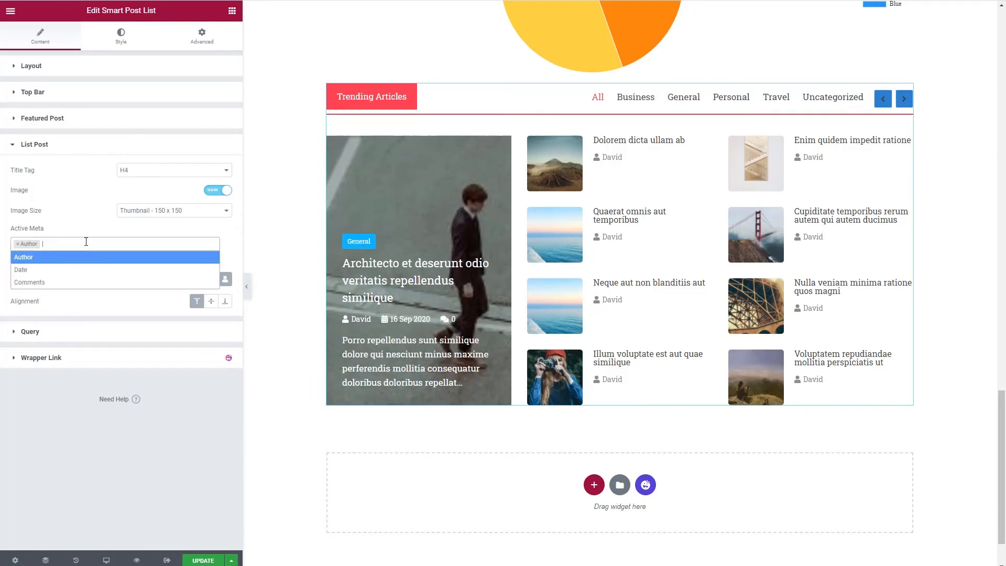
click(38, 269)
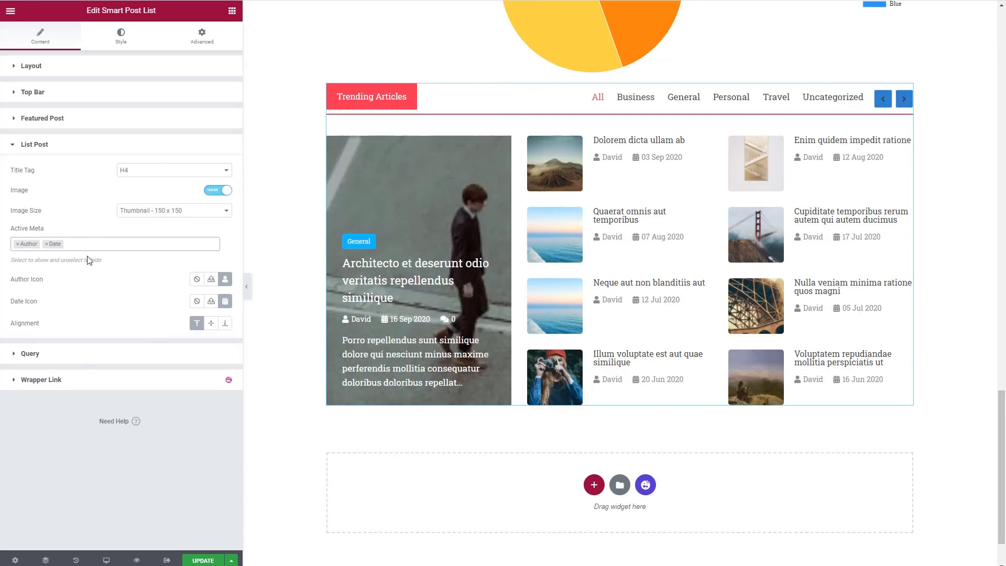
Examine the Smart Post List's query settings and the available post type options
click(16, 353)
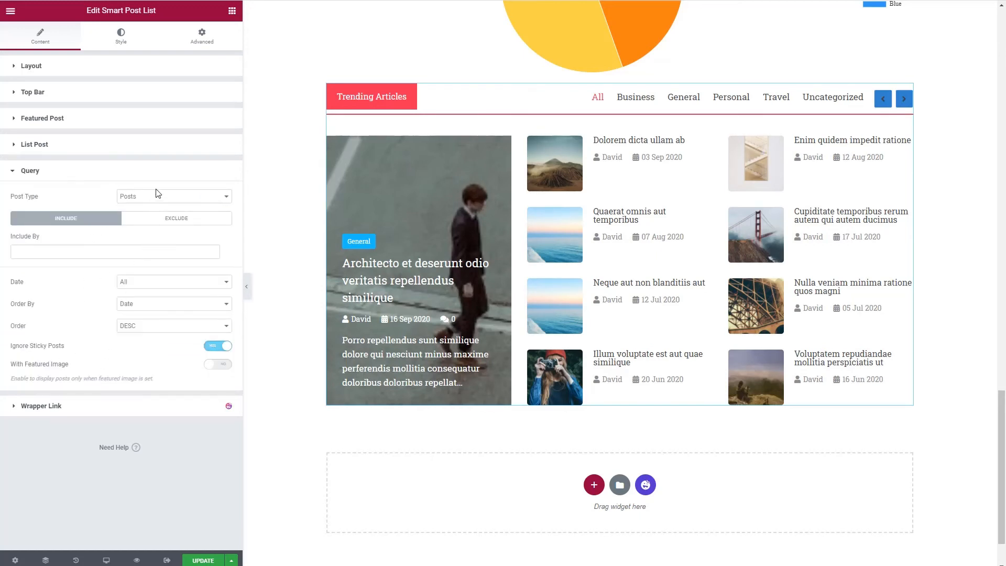
click(172, 197)
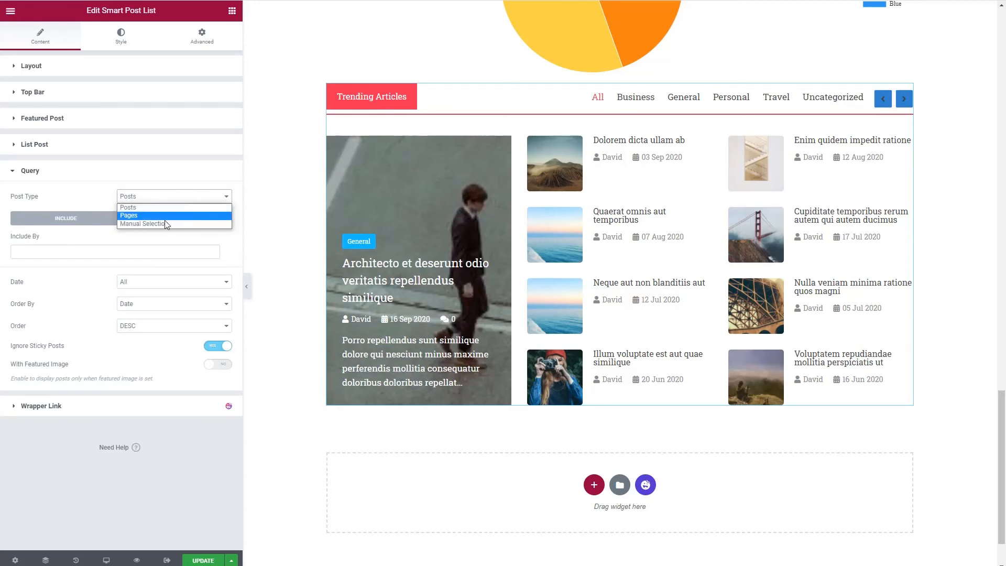
click(89, 196)
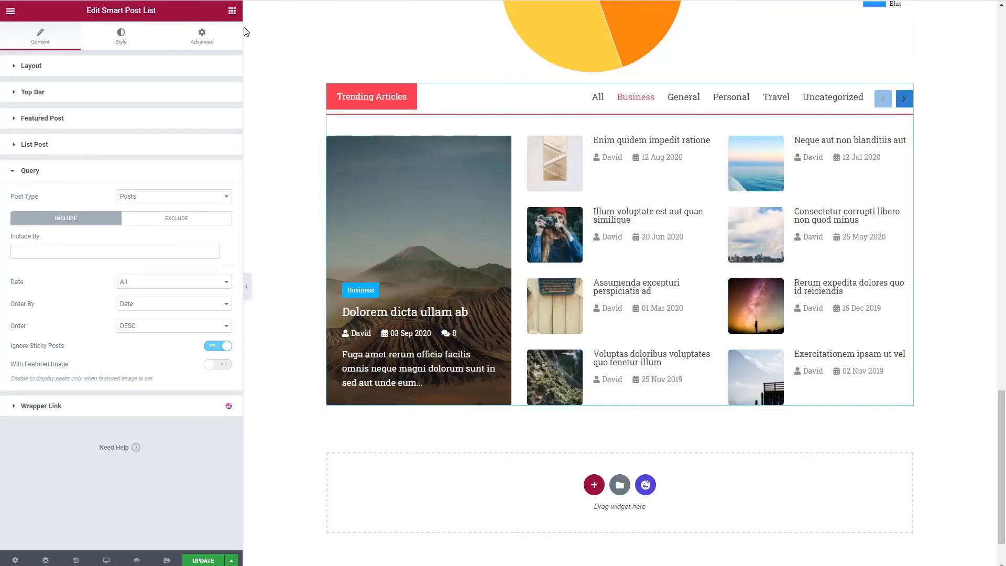
Add the Advanced Data Table widget below the Smart Post List and set its section's top and bottom margins to 20 px
click(232, 10)
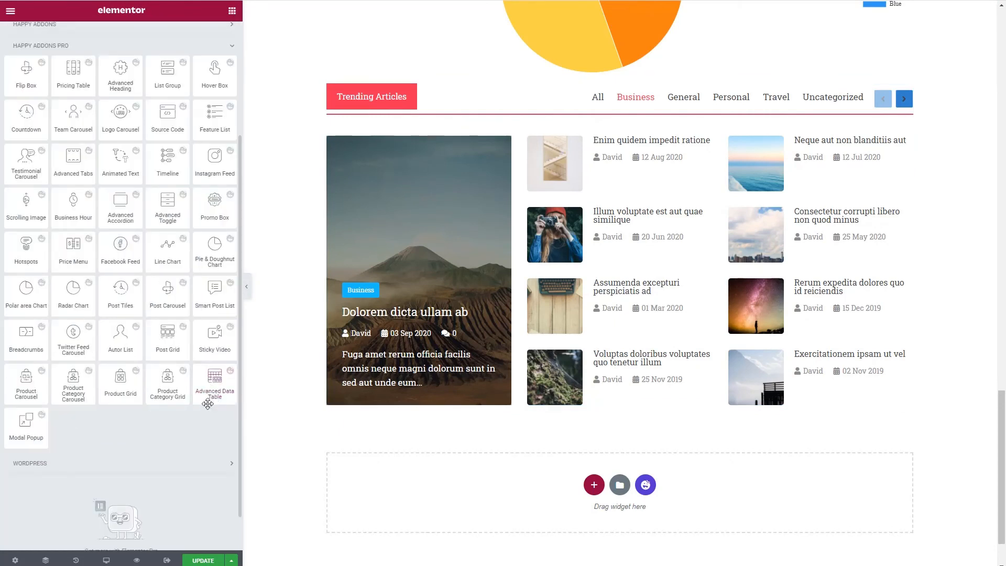
drag(205, 385, 512, 479)
click(620, 293)
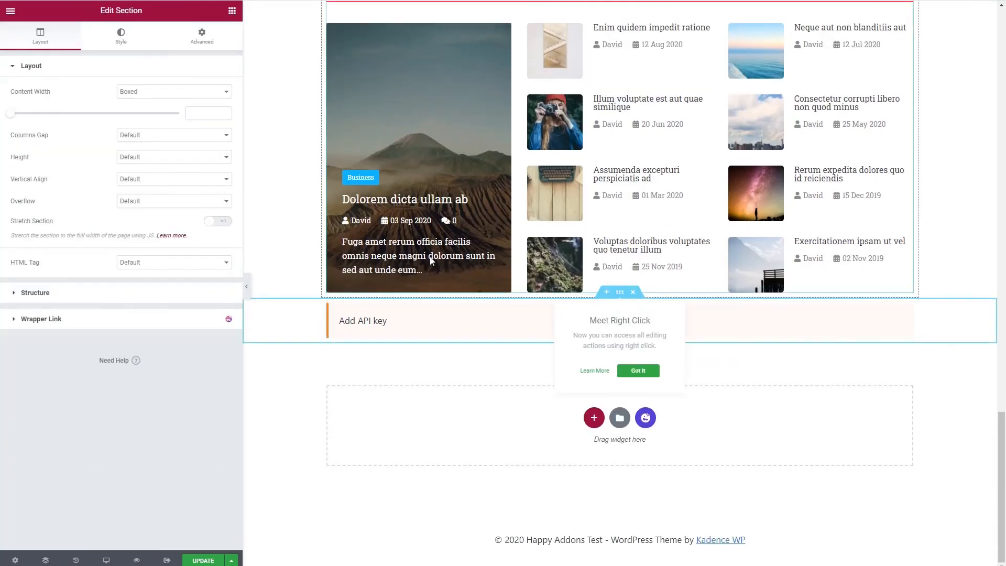
click(202, 35)
click(27, 107)
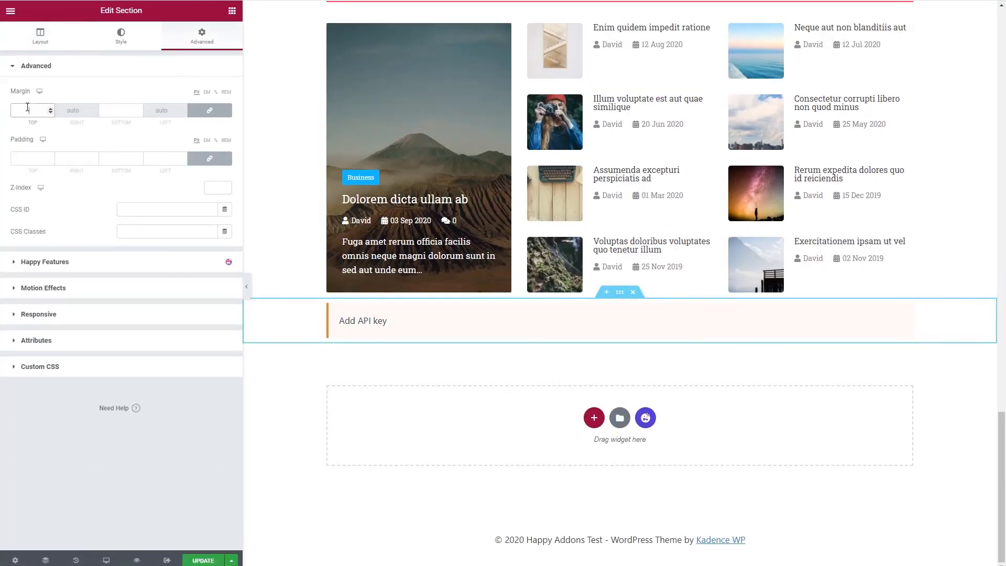
text(20)
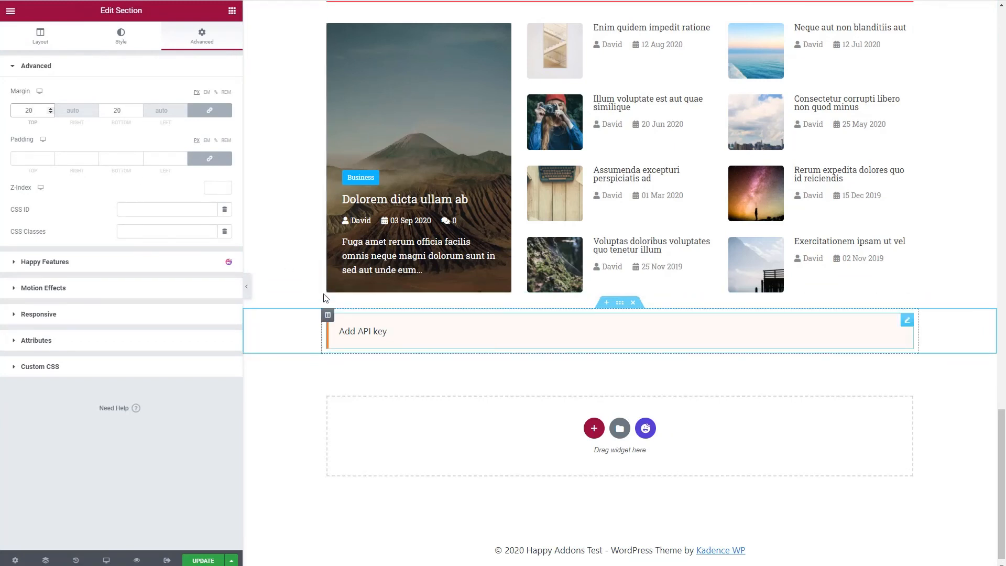
Review the Advanced Data Table's source types, keep Google Sheet selected, and open the linked page for getting a Google API key
click(38, 40)
right_click(911, 318)
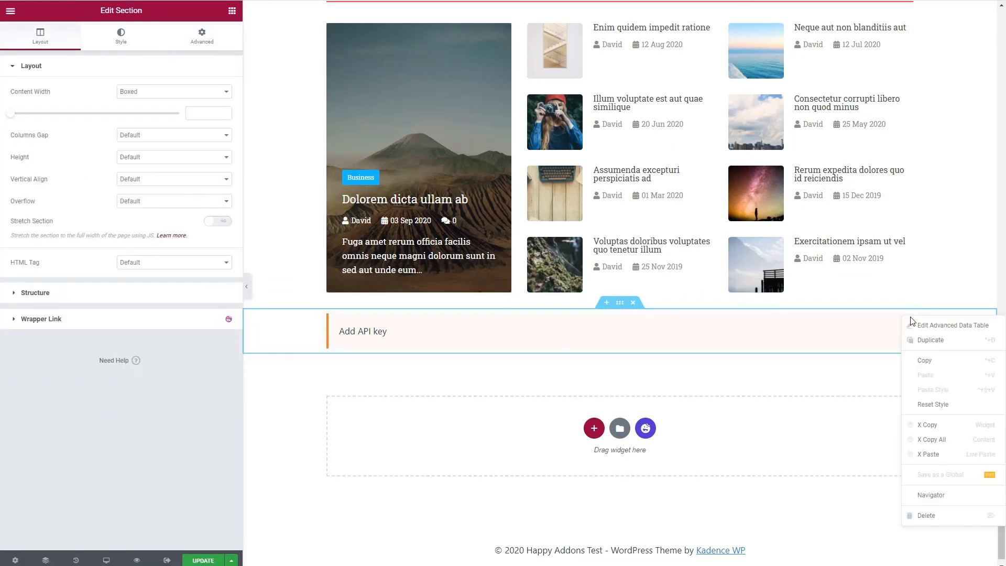
click(920, 325)
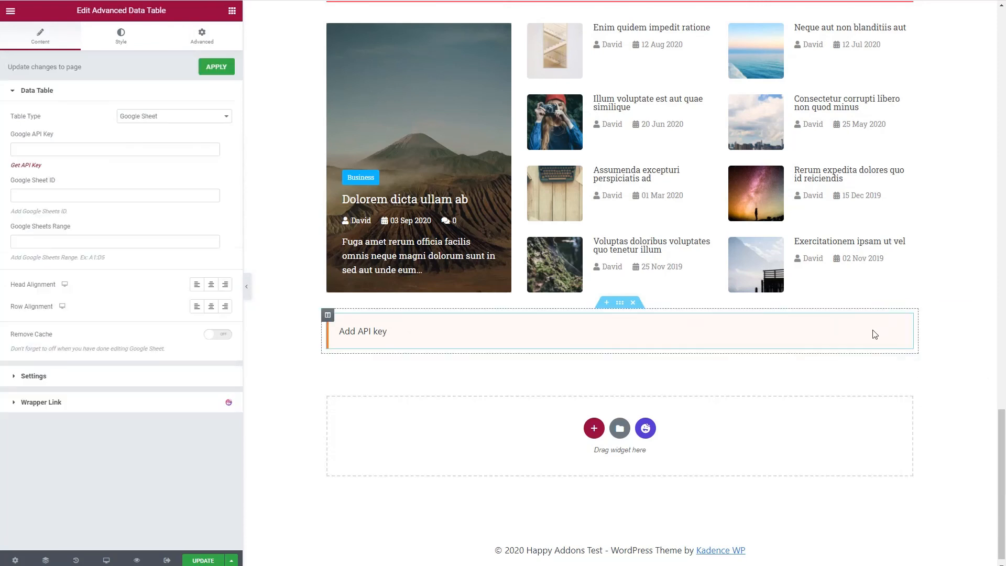
click(176, 117)
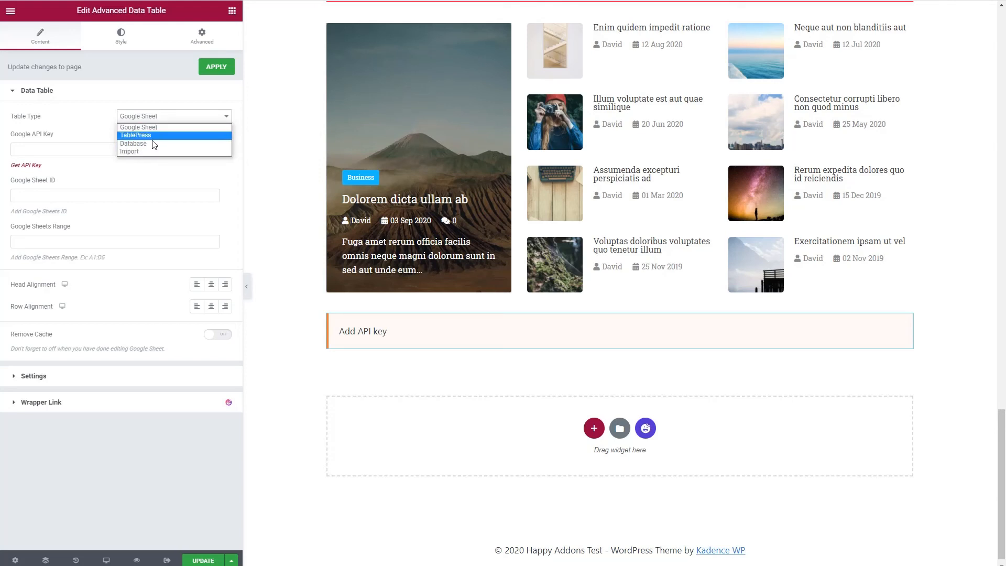
click(152, 127)
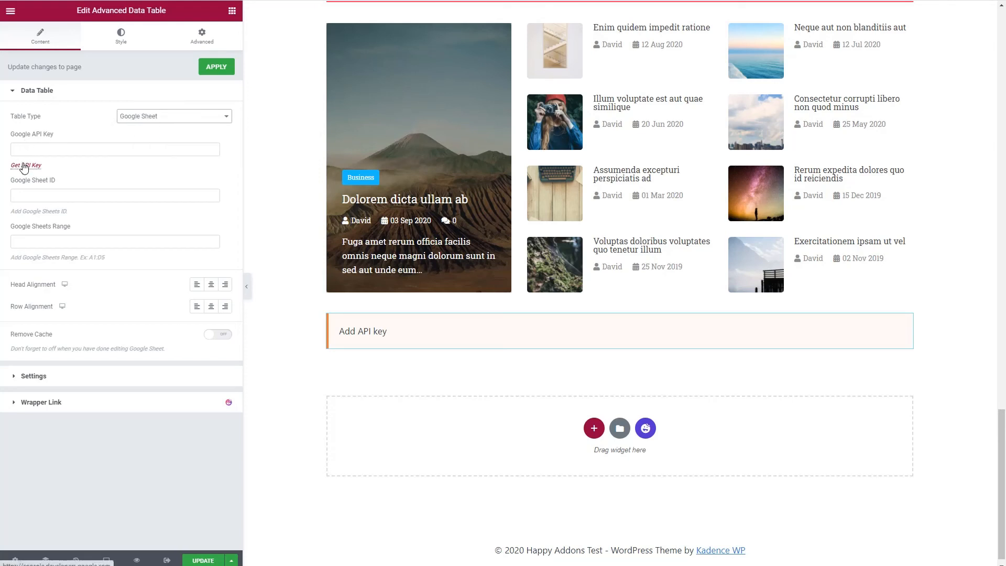
right_click(25, 167)
click(39, 172)
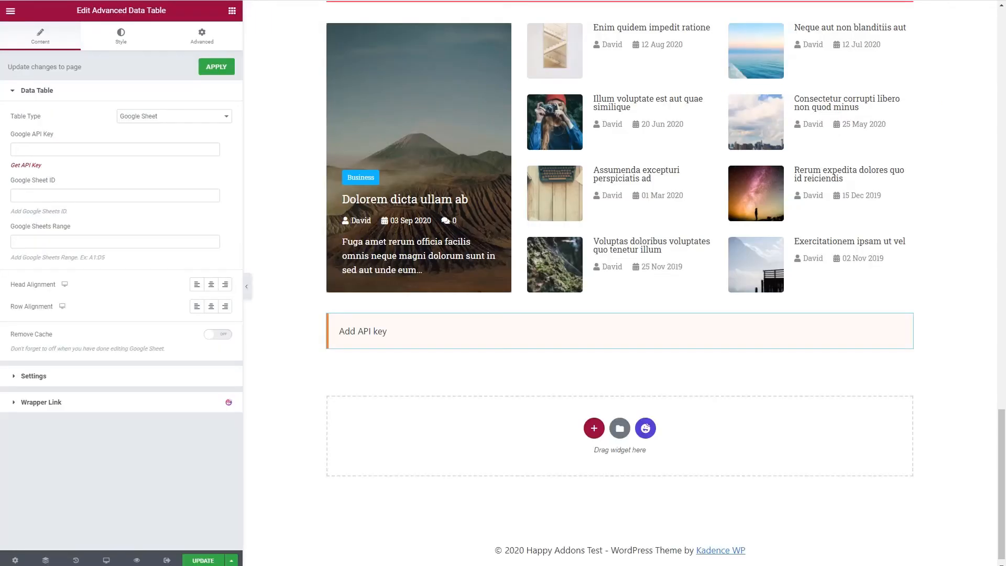
Try the Advanced Data Table with the Database type and the wp_posts table, and review its columns and settings
click(219, 117)
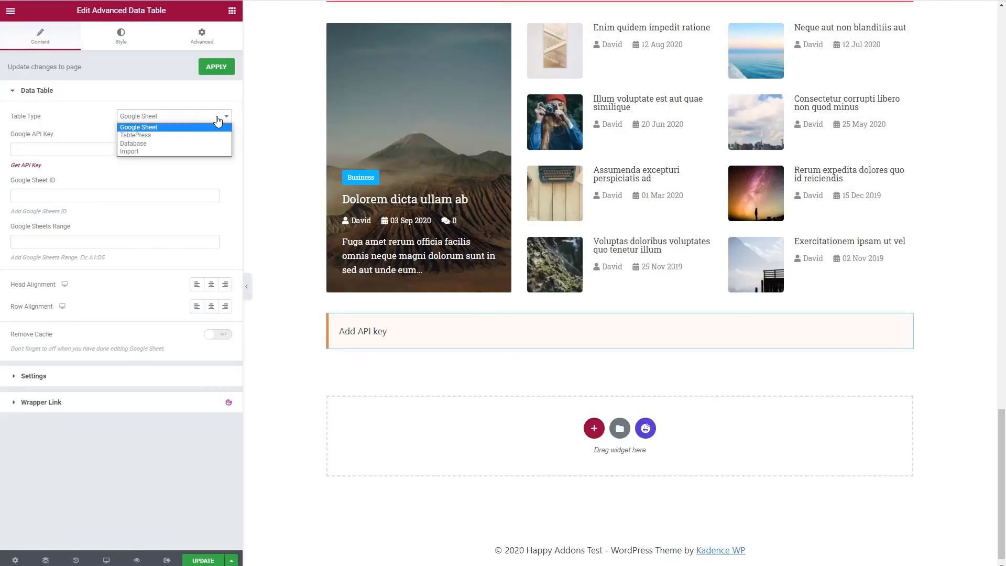
click(136, 142)
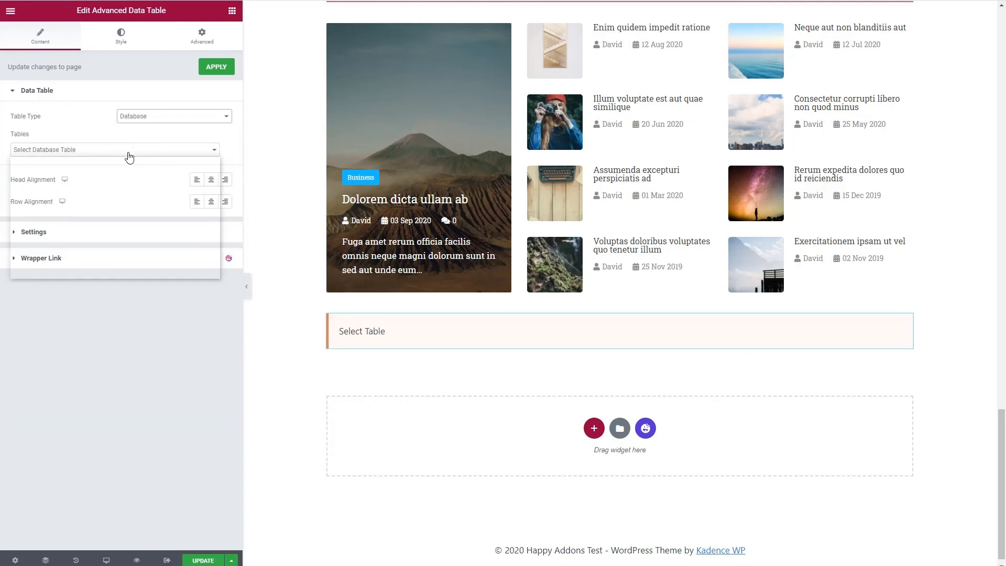
click(128, 152)
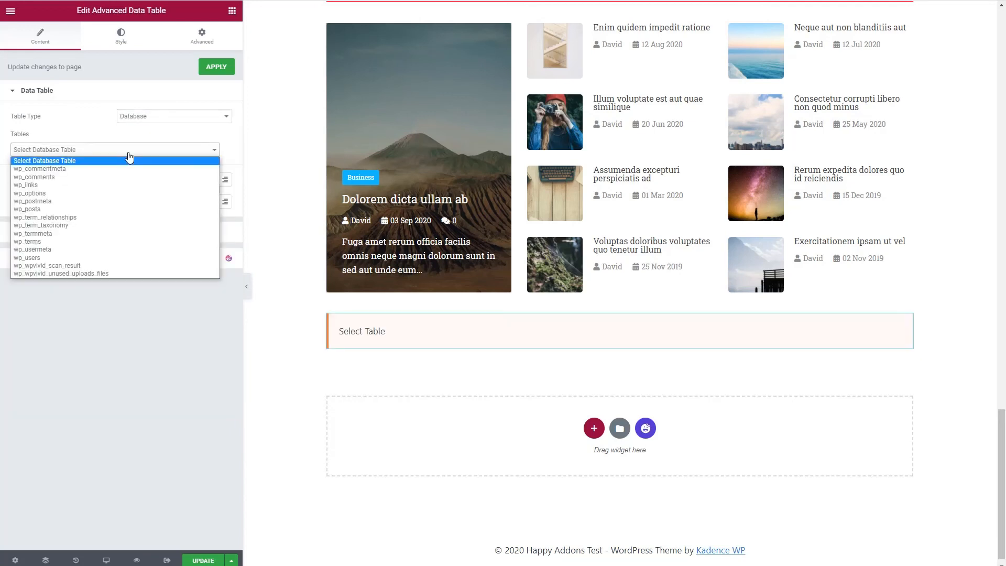
click(42, 209)
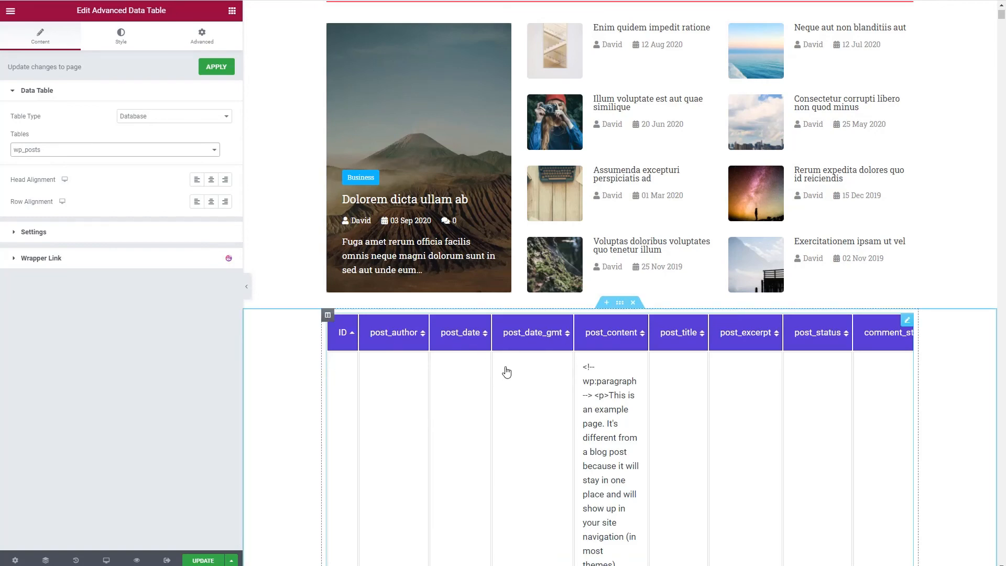
scroll(506, 372, down, 3)
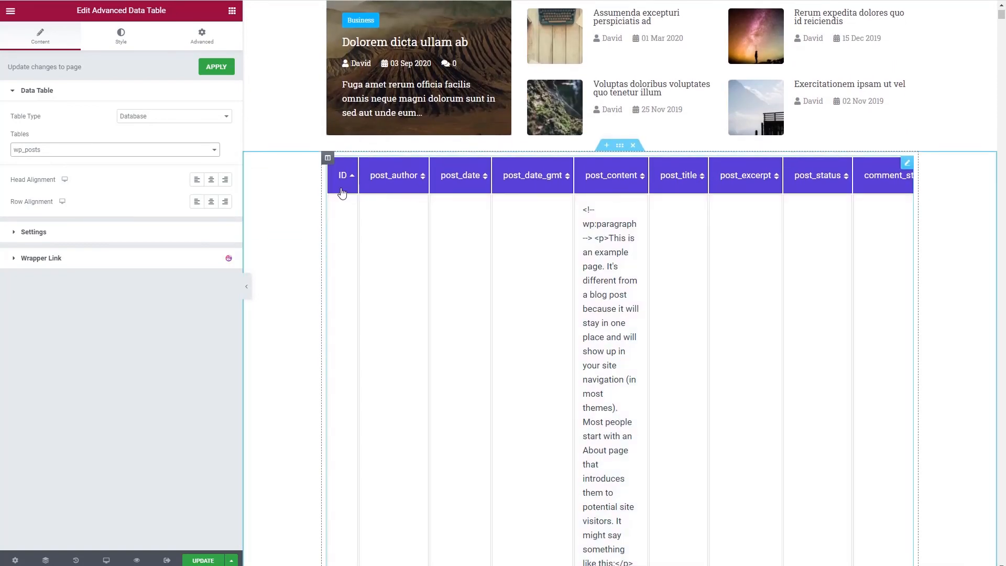
scroll(418, 206, down, 4)
scroll(418, 207, down, 7)
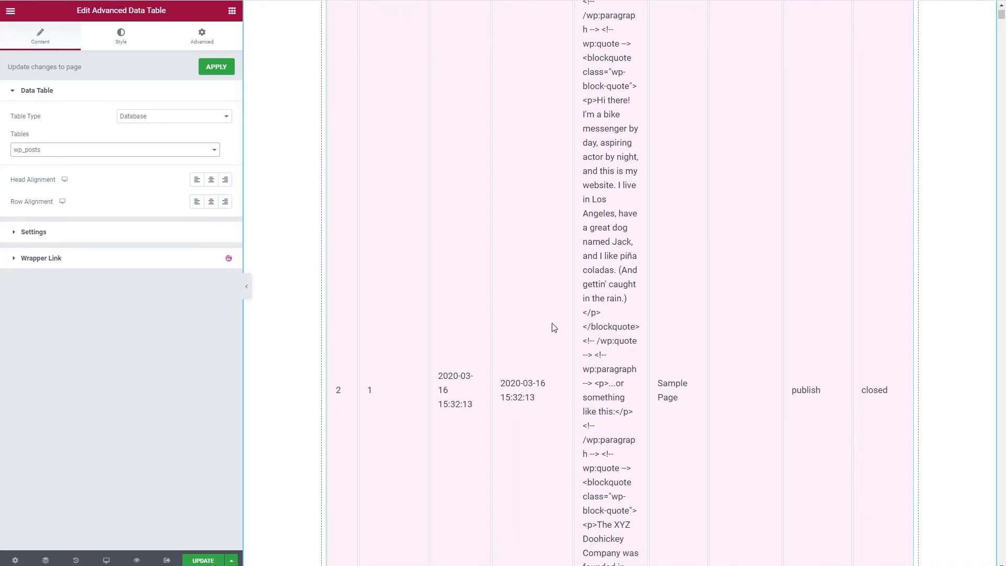
scroll(553, 327, up, 15)
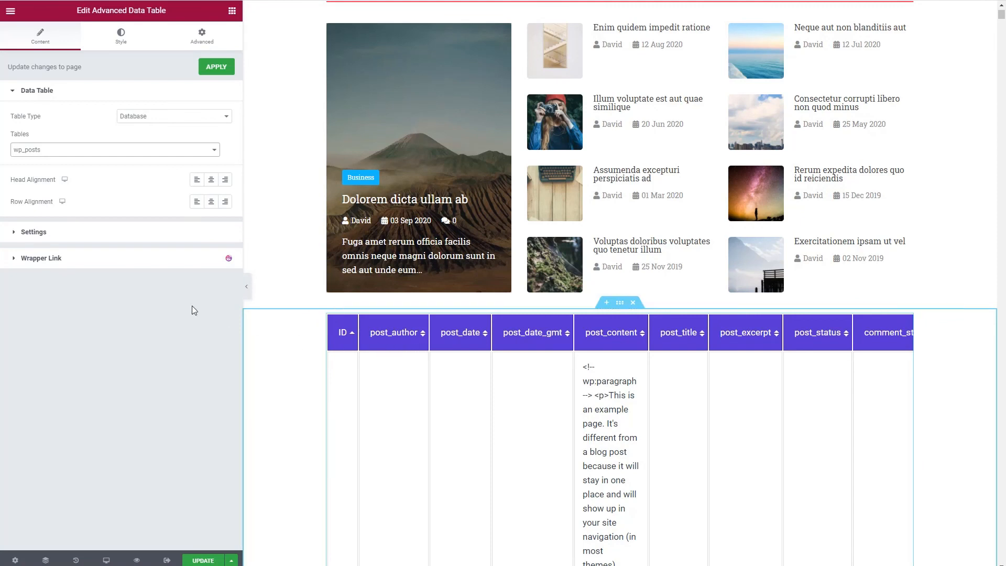
click(12, 231)
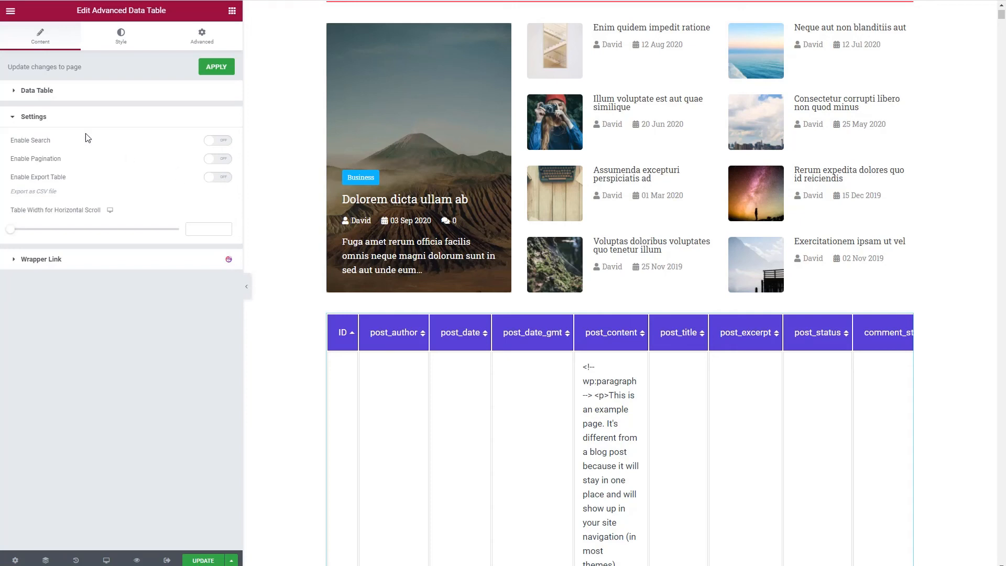
Set the data table's type to Import and paste the CSV data comparing hybrid cars by Plus and Minus
click(29, 92)
click(165, 118)
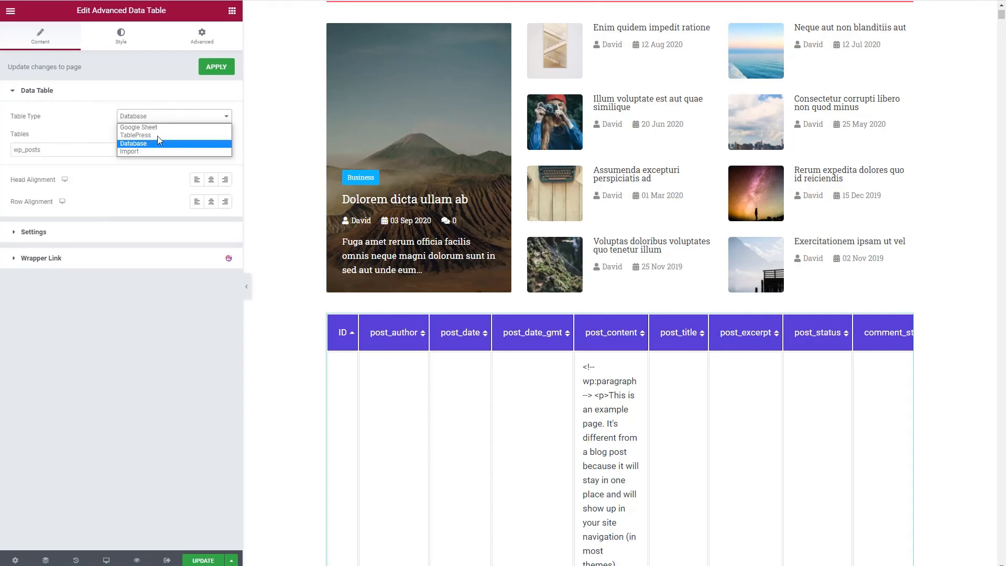
click(144, 152)
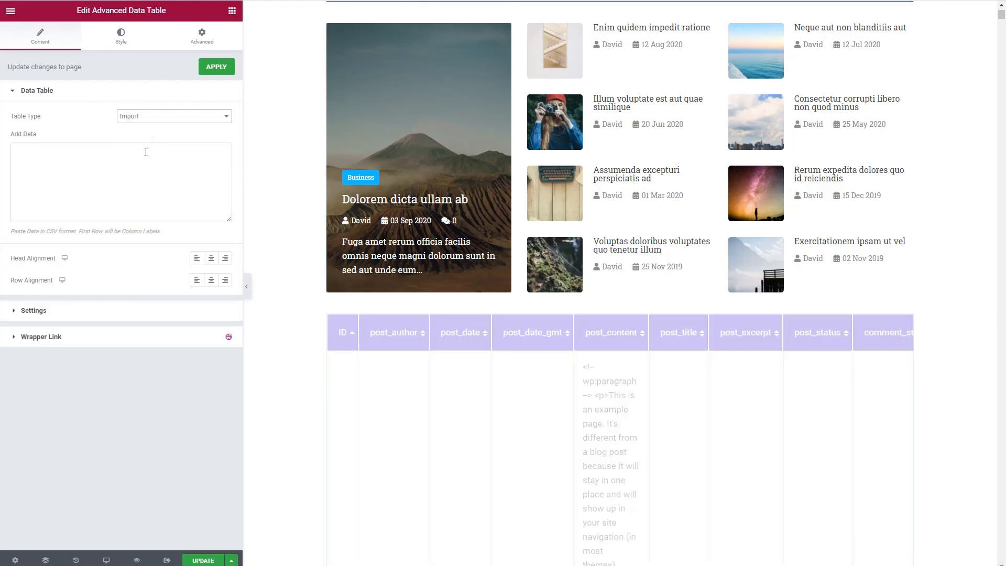
click(84, 167)
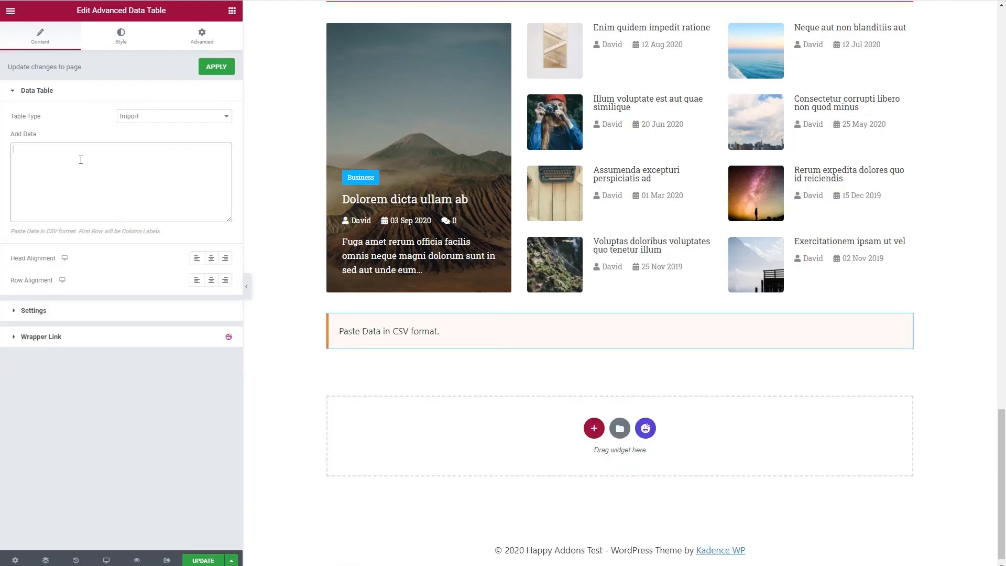
key(ctrl+v)
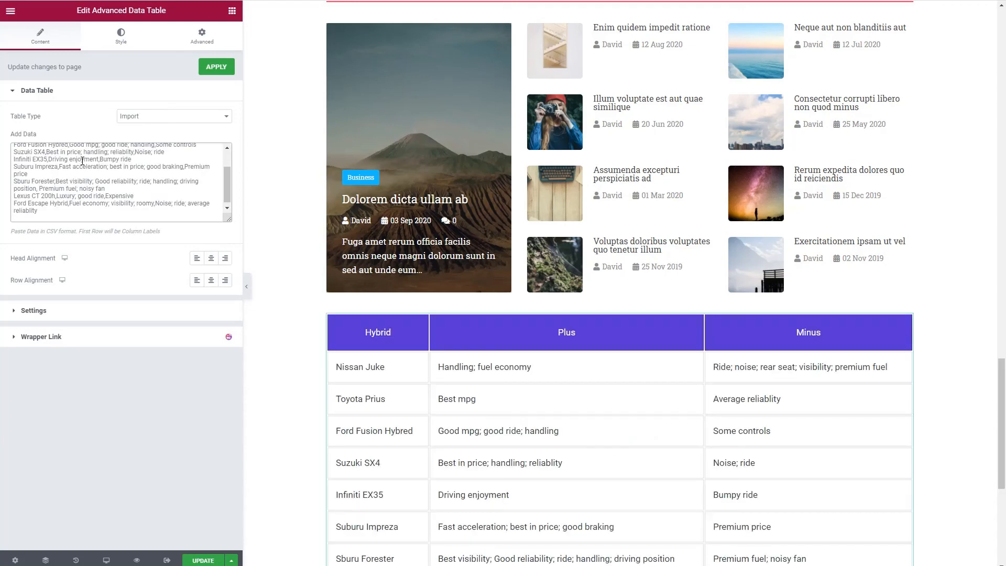
scroll(287, 218, down, 4)
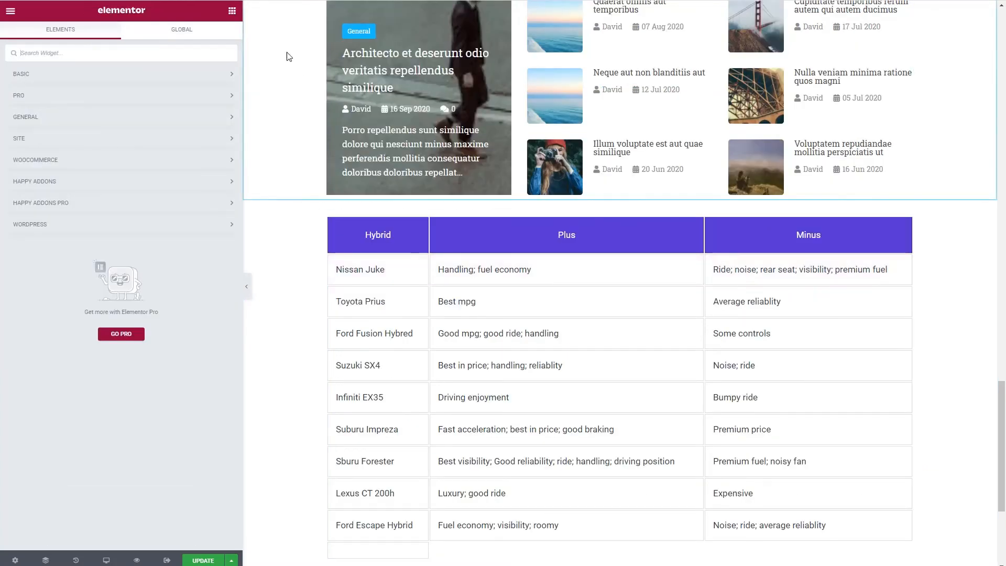
Find the Fun Factor widget and add it in a new section below the data table
scroll(336, 100, down, 5)
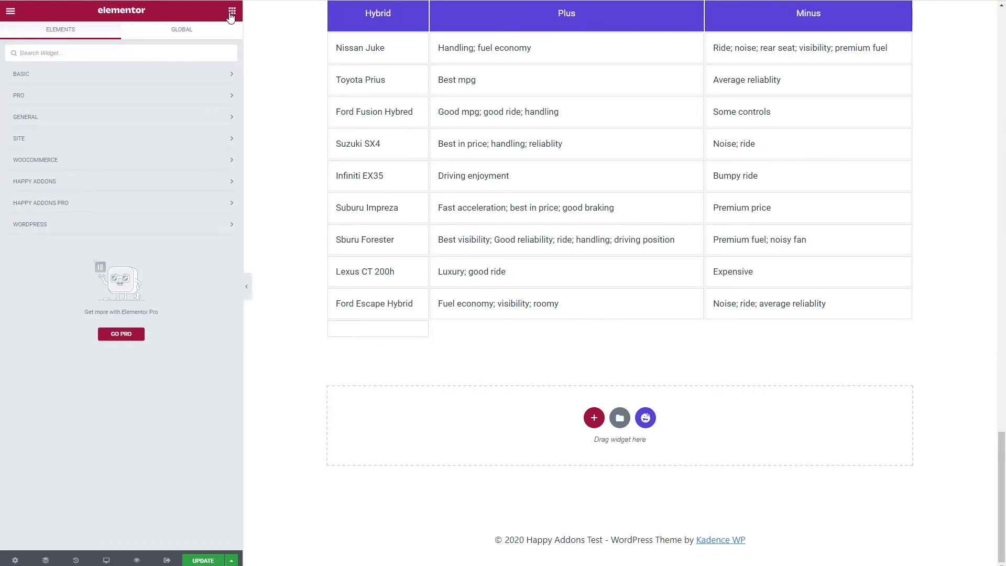
click(87, 183)
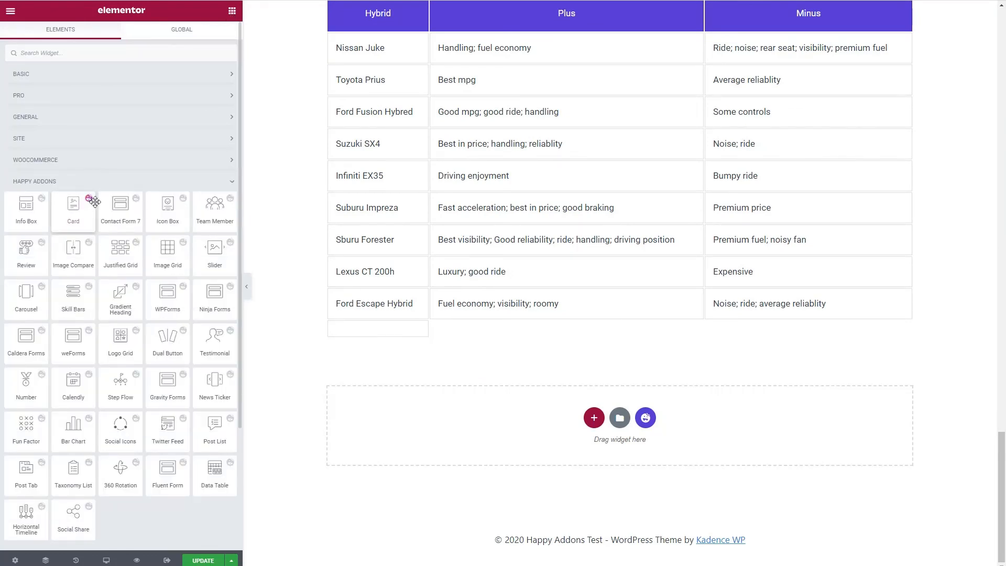
click(50, 53)
text(fun)
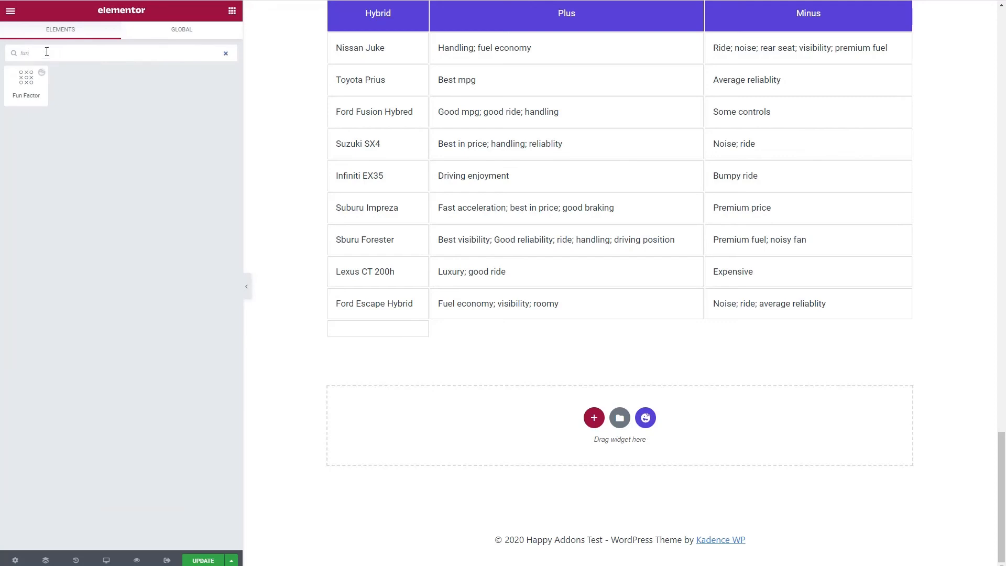
drag(27, 81, 420, 426)
Duplicate the Fun Factor's column twice to make a row of three counters
right_click(327, 368)
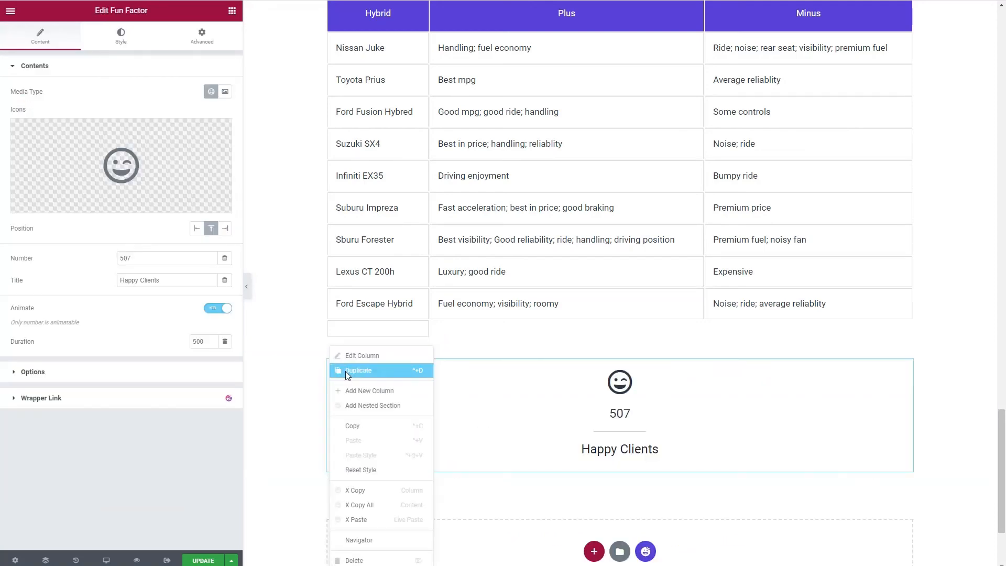
click(344, 371)
right_click(332, 369)
click(346, 371)
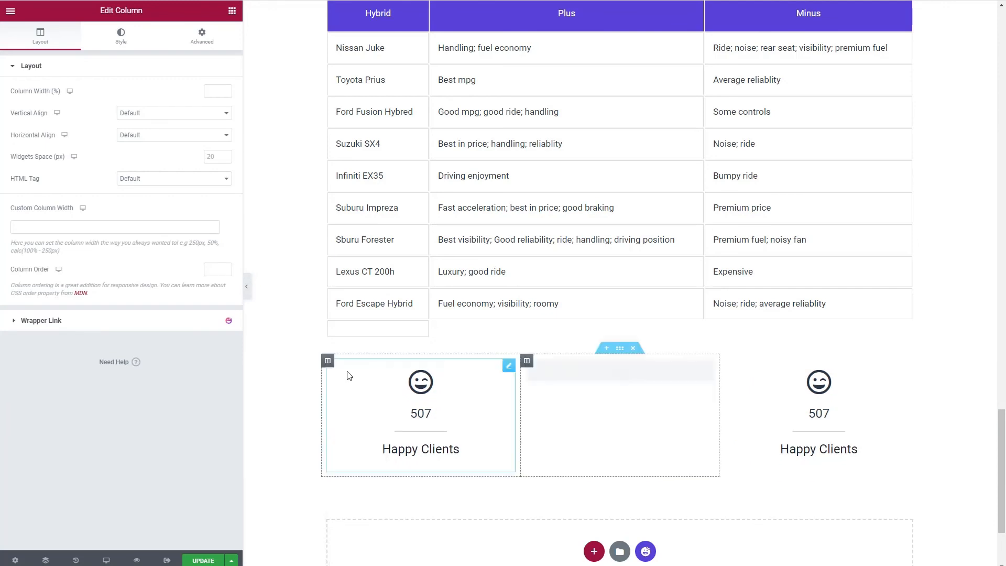
Give the middle Fun Factor a handshake icon, the title "Contracts Signed" and the number 407
click(430, 385)
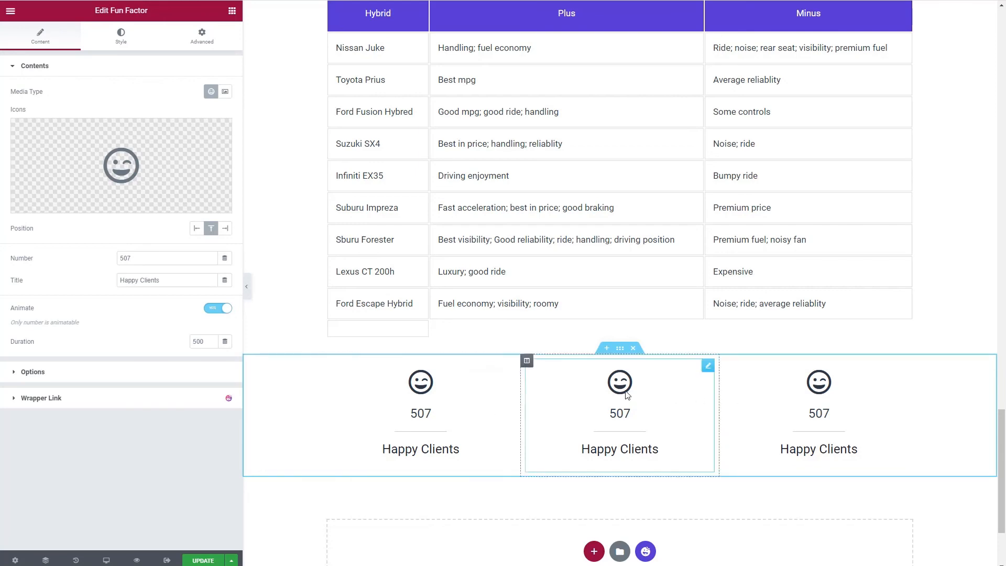
click(141, 165)
click(648, 320)
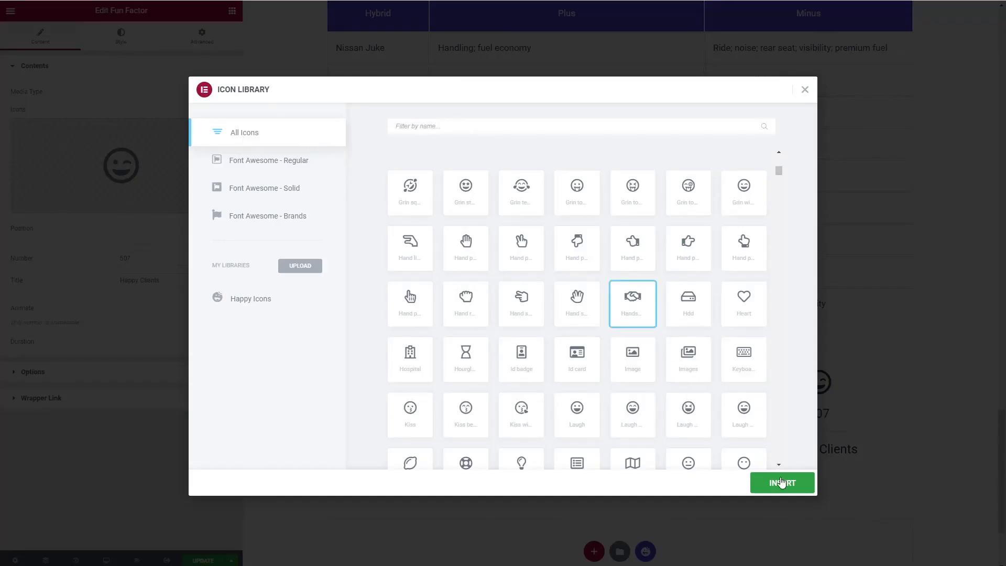
click(781, 480)
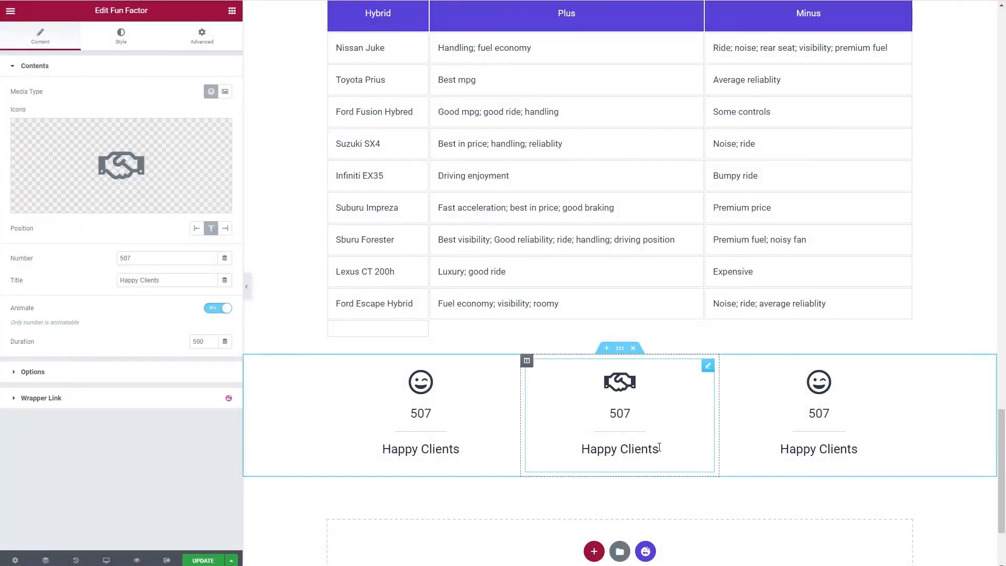
drag(160, 281, 112, 281)
text(Contrac)
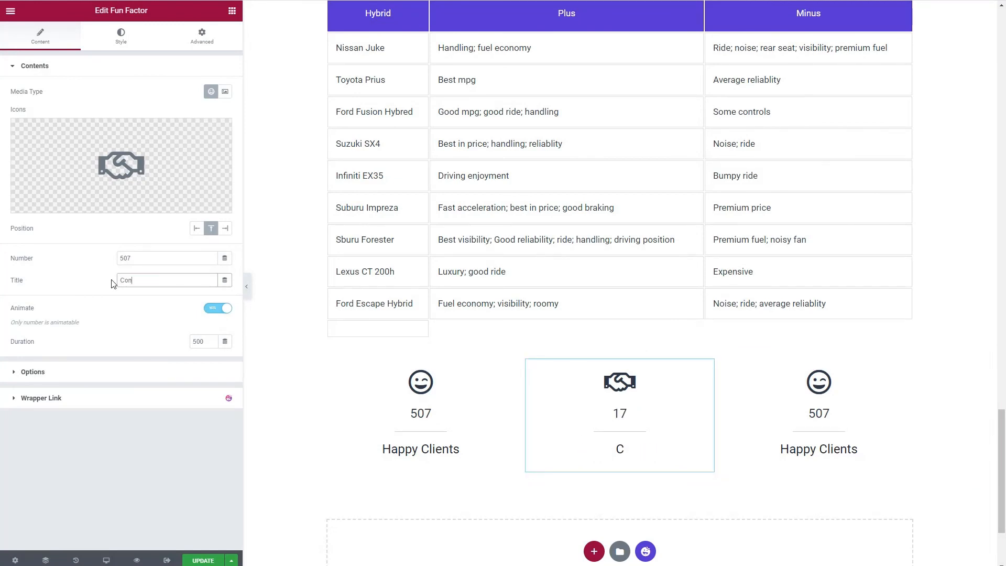
text(ts Signed)
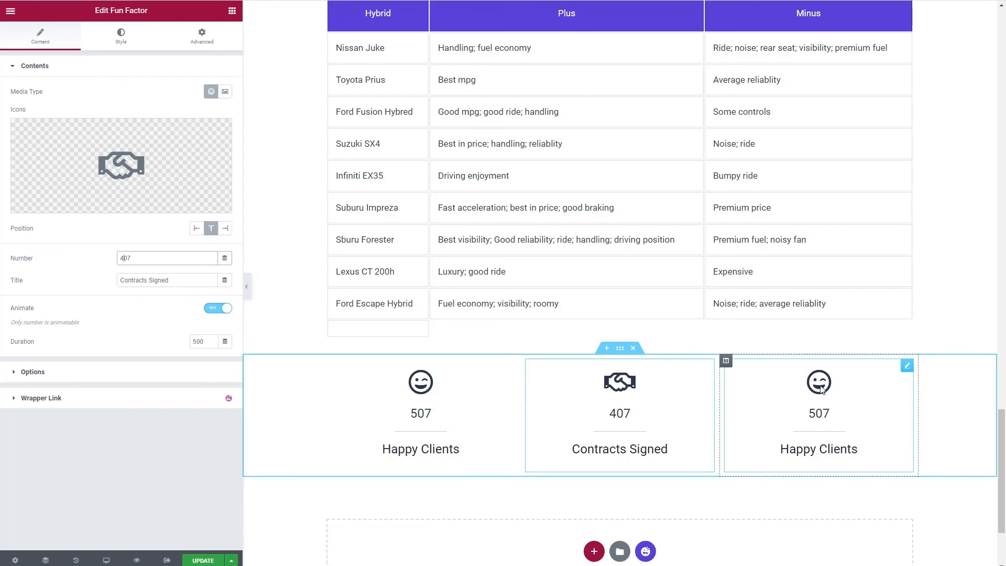
Replace the third Fun Factor's smiley with the money bill icon from the icon library
click(821, 388)
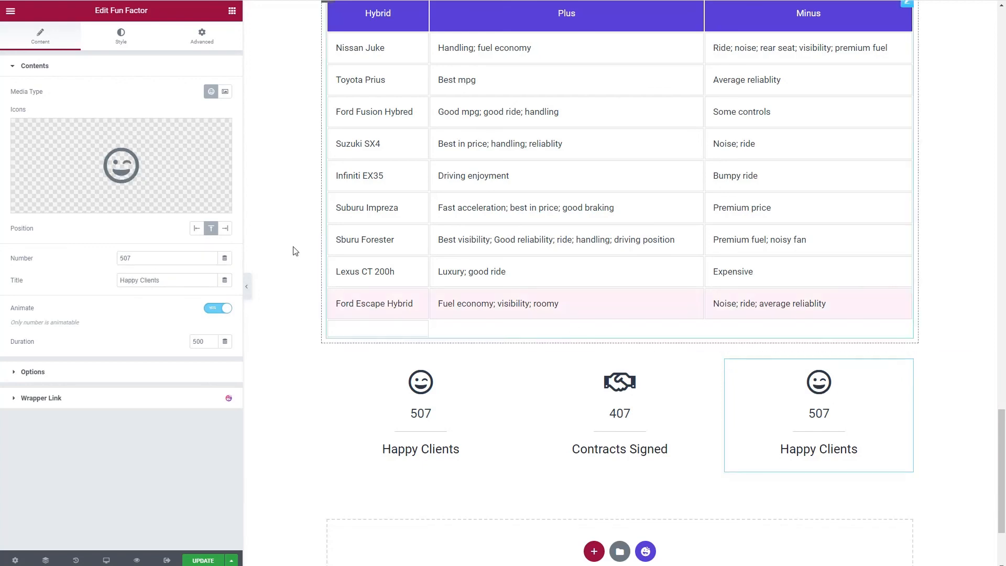
click(119, 175)
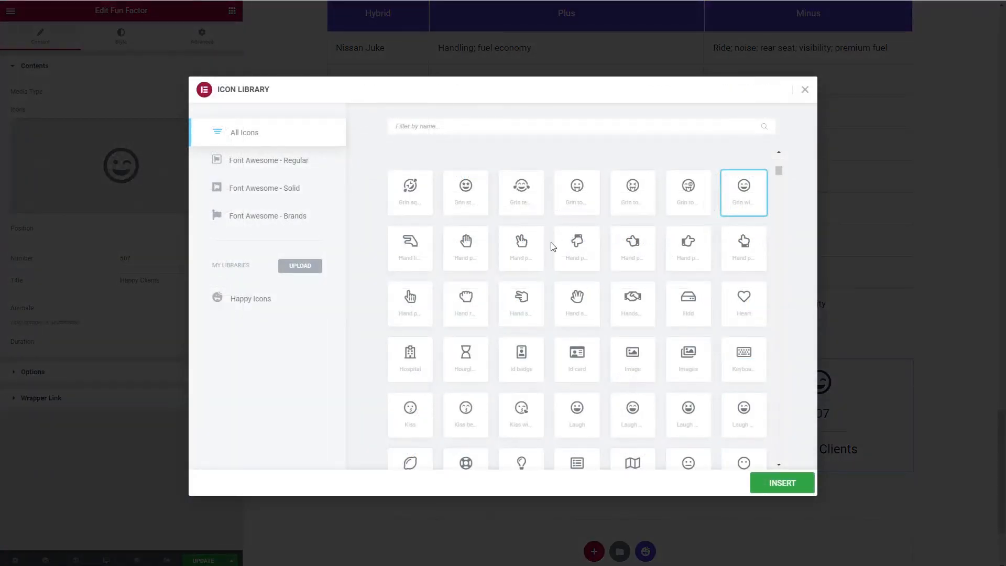
scroll(552, 246, down, 2)
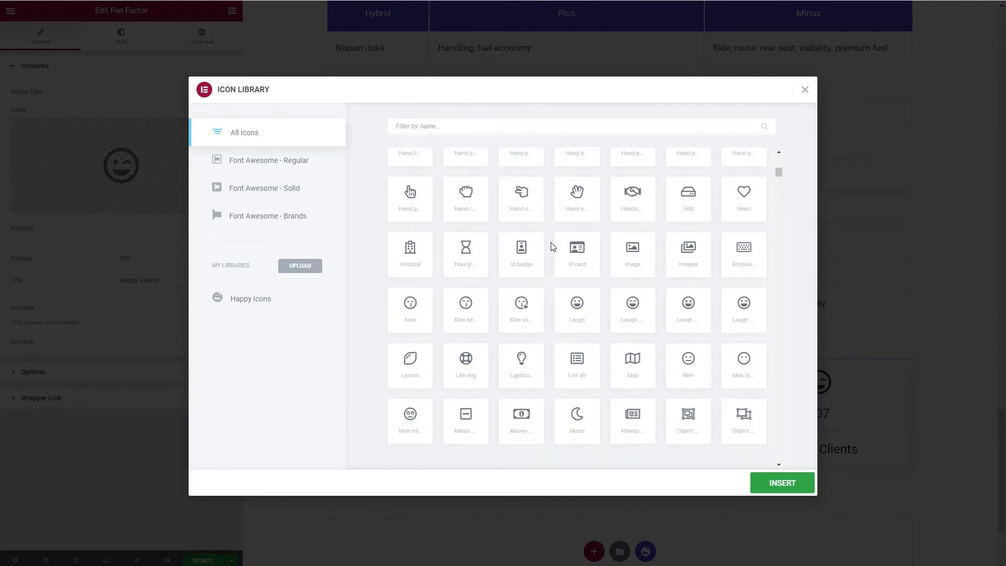
scroll(552, 246, down, 3)
click(524, 259)
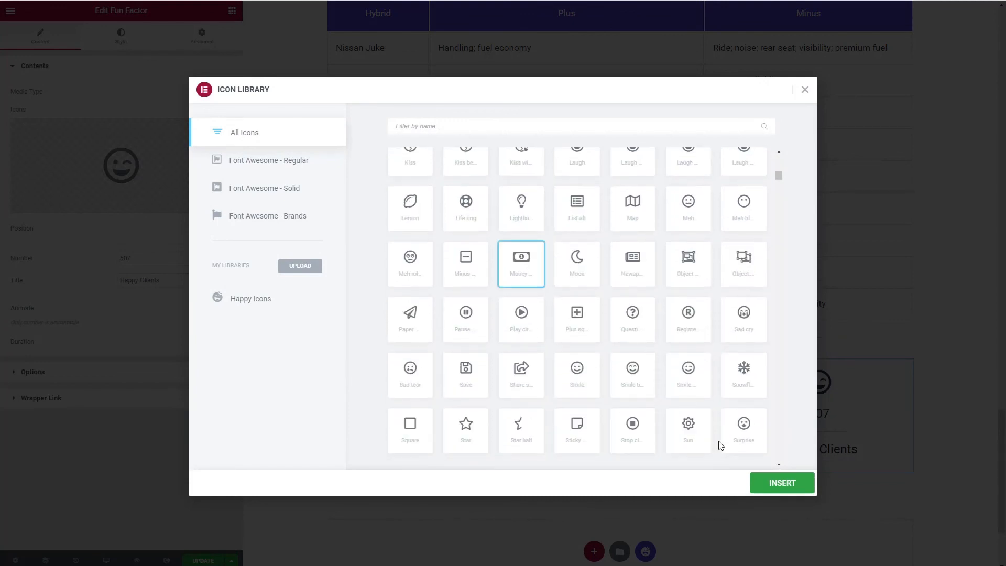
click(793, 483)
Title the third Fun Factor "Dollars Earned" and insert 55 into its number
drag(162, 281, 115, 281)
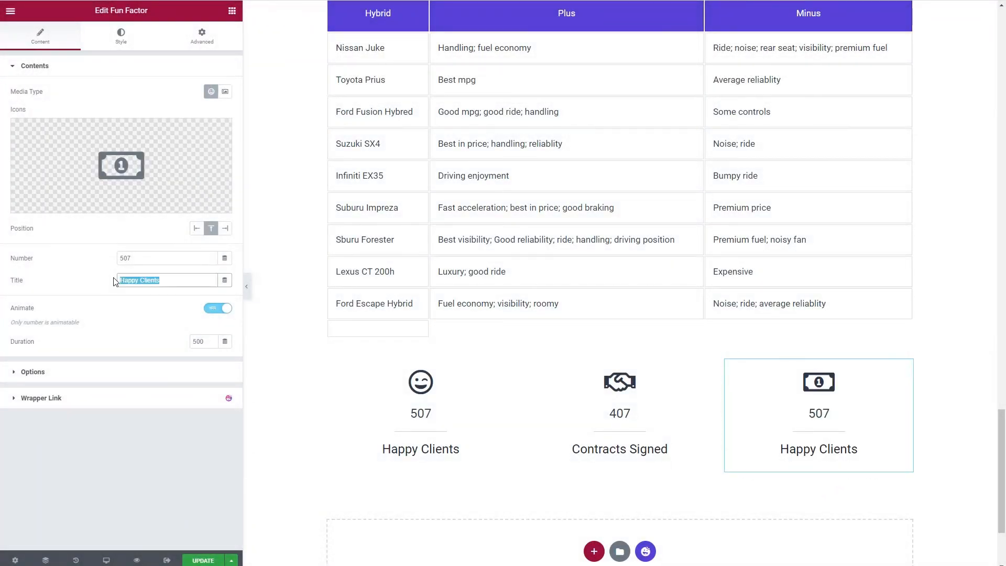
text(Dollars Earned)
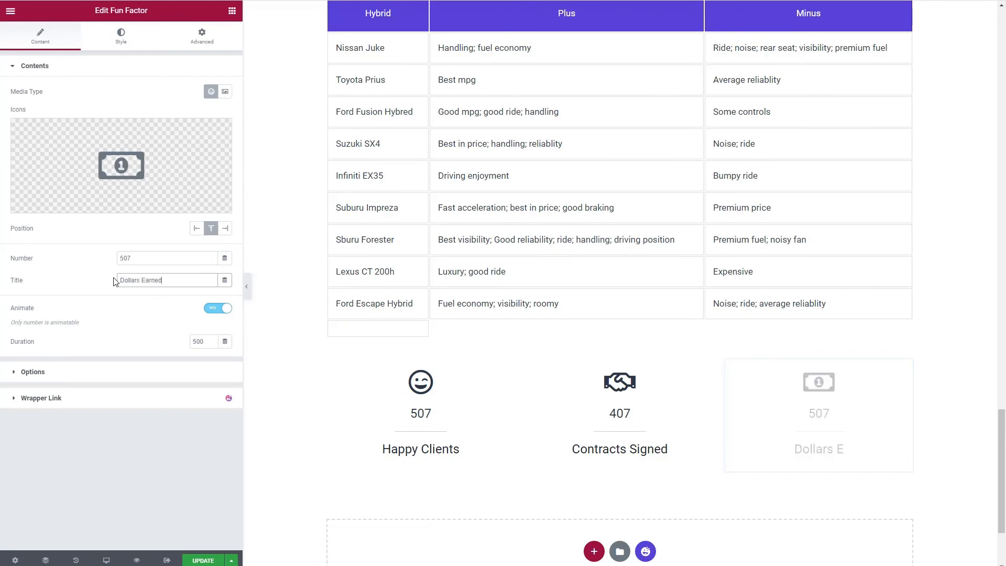
click(126, 257)
text(55)
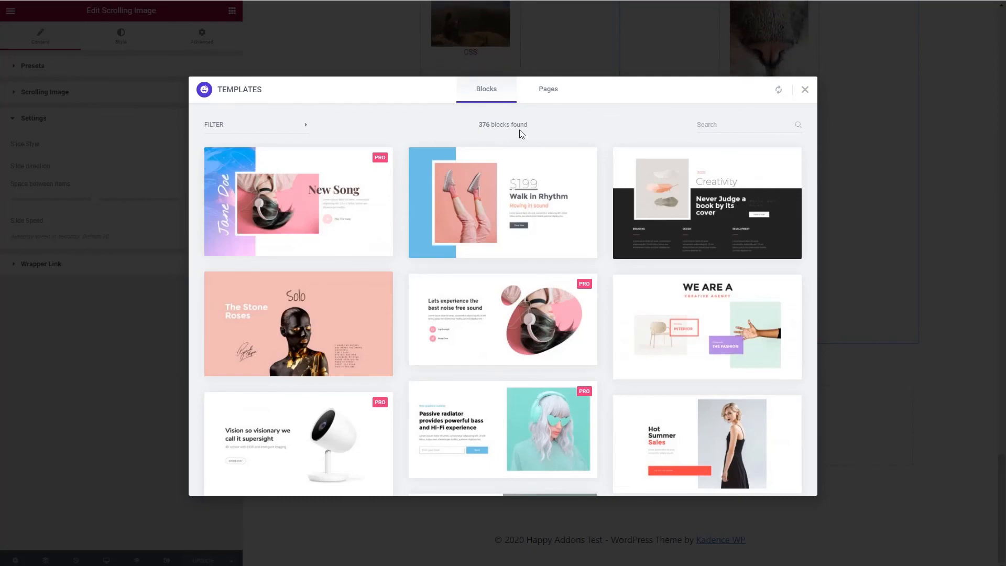
Browse the Happy Addons block templates and examine the available filter categories
scroll(437, 173, down, 5)
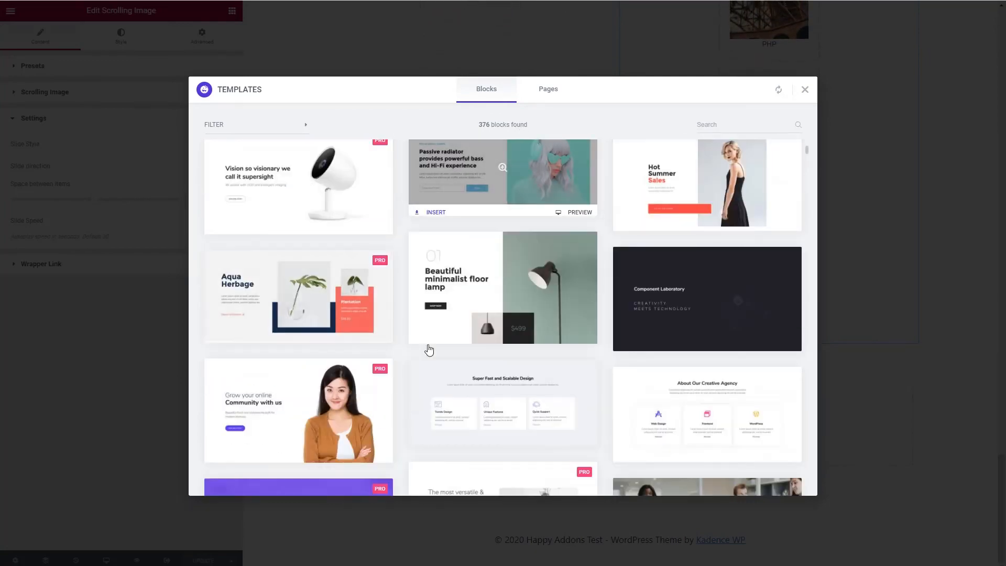
scroll(483, 318, down, 3)
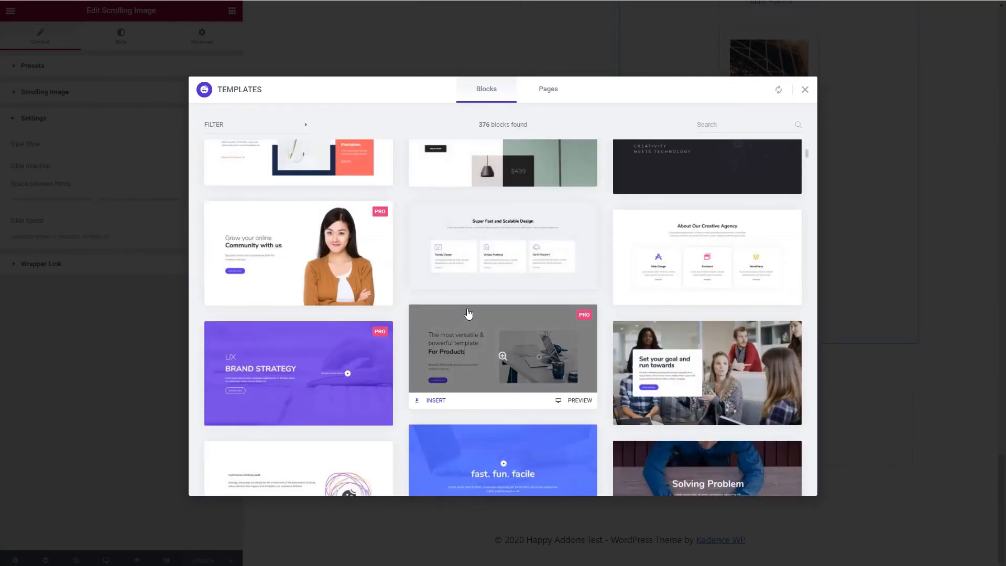
scroll(468, 313, down, 1)
scroll(468, 313, down, 4)
click(223, 124)
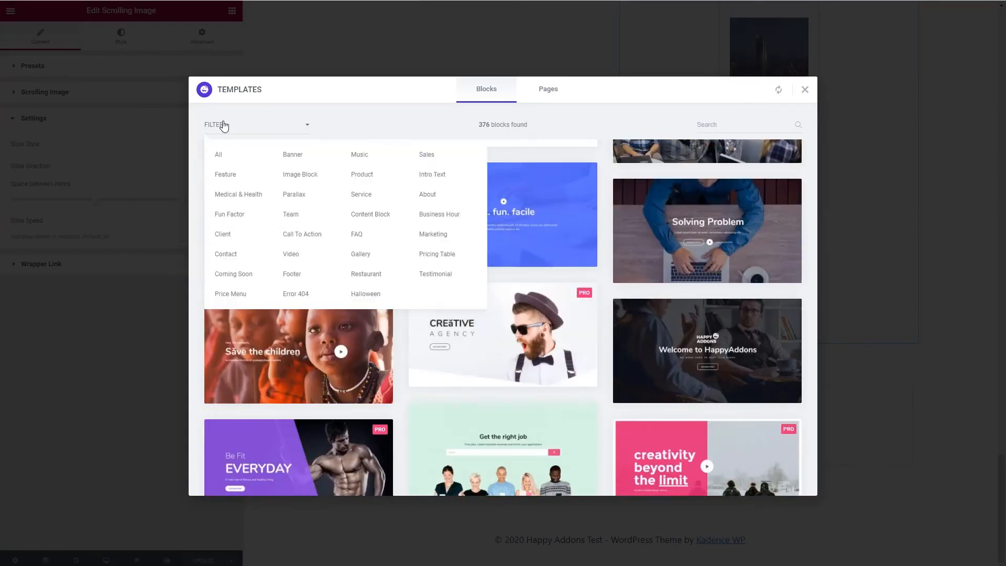
click(223, 125)
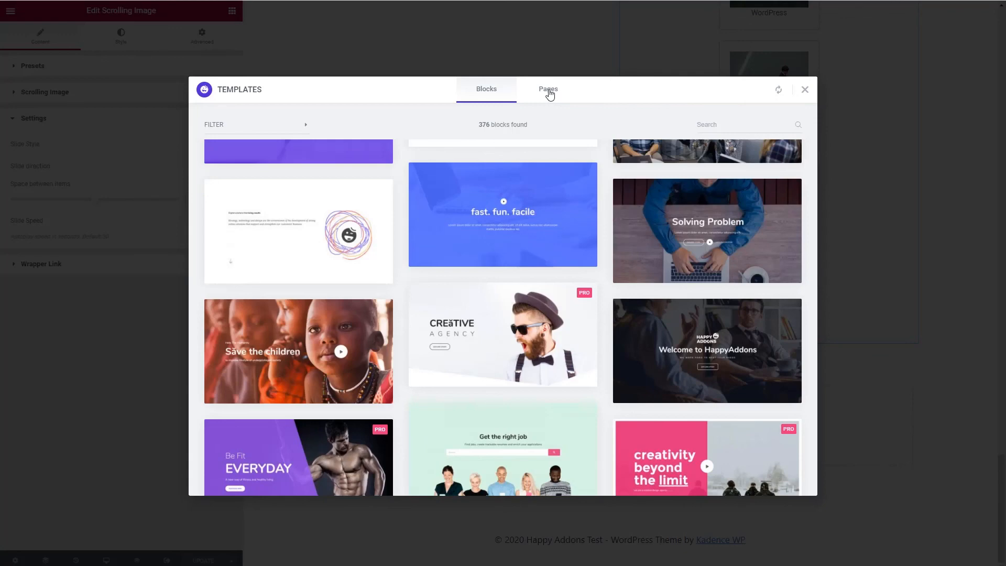
Browse the full-page templates in the Happy Addons template library
click(549, 90)
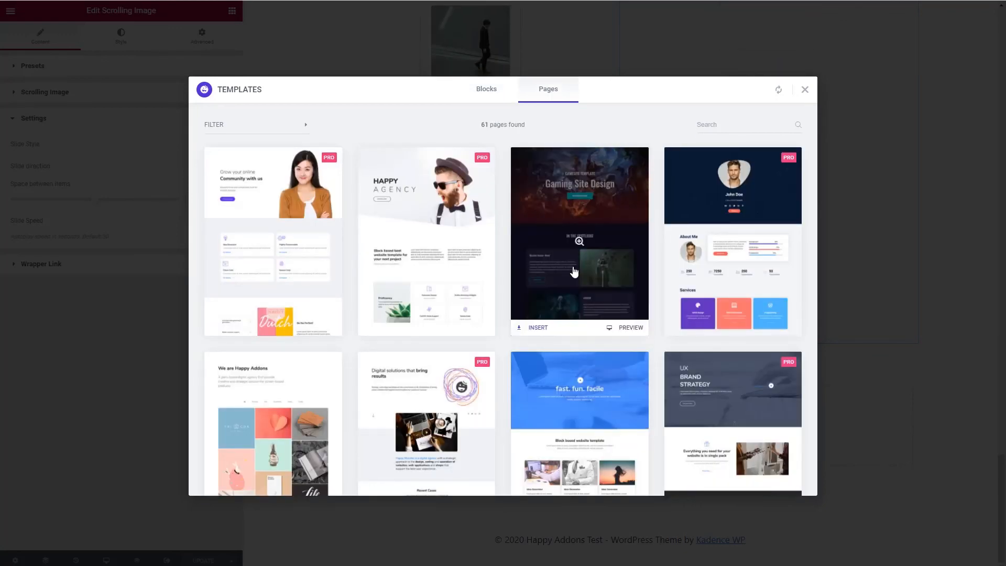
scroll(574, 271, down, 3)
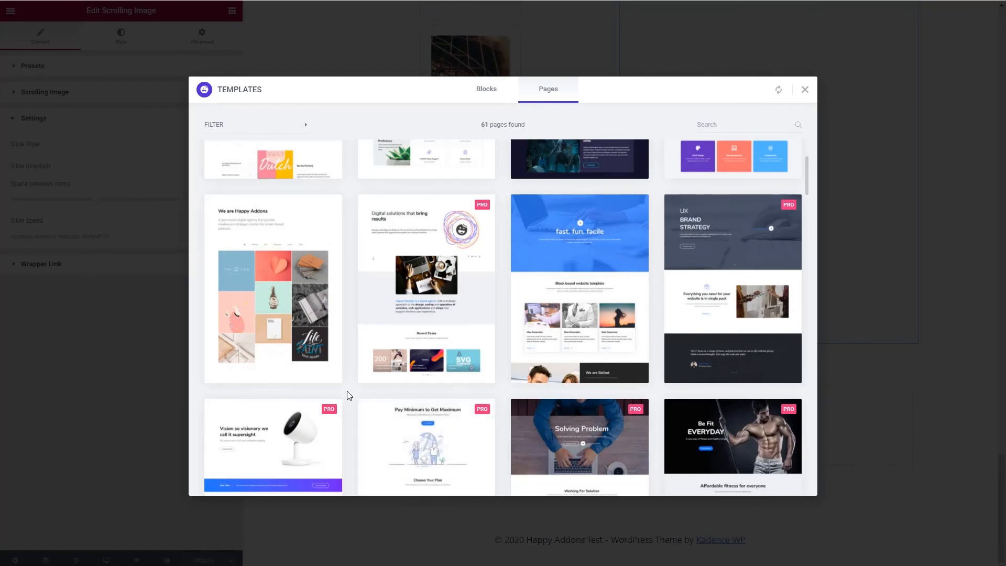
scroll(350, 395, down, 3)
scroll(349, 394, down, 3)
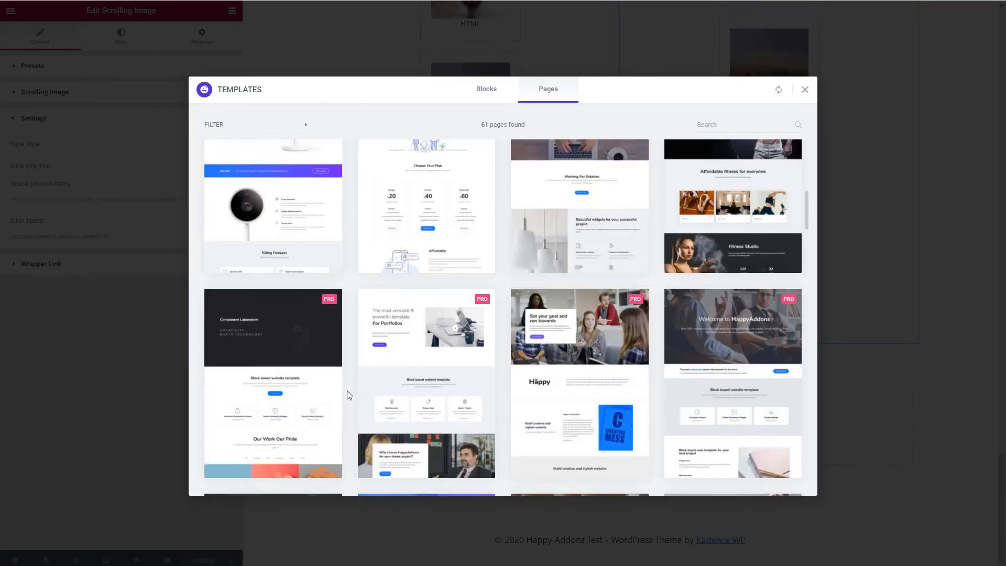
scroll(347, 390, up, 5)
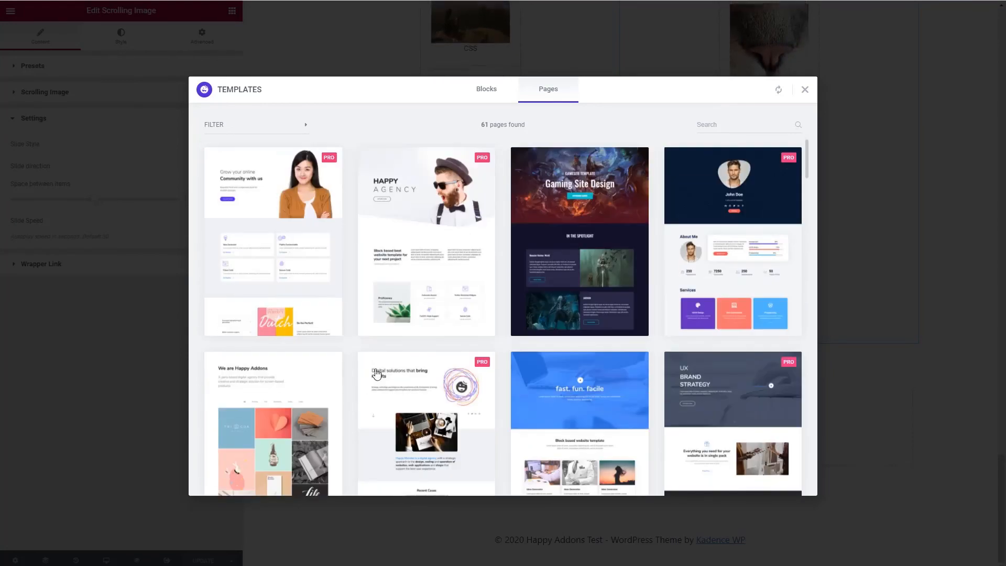